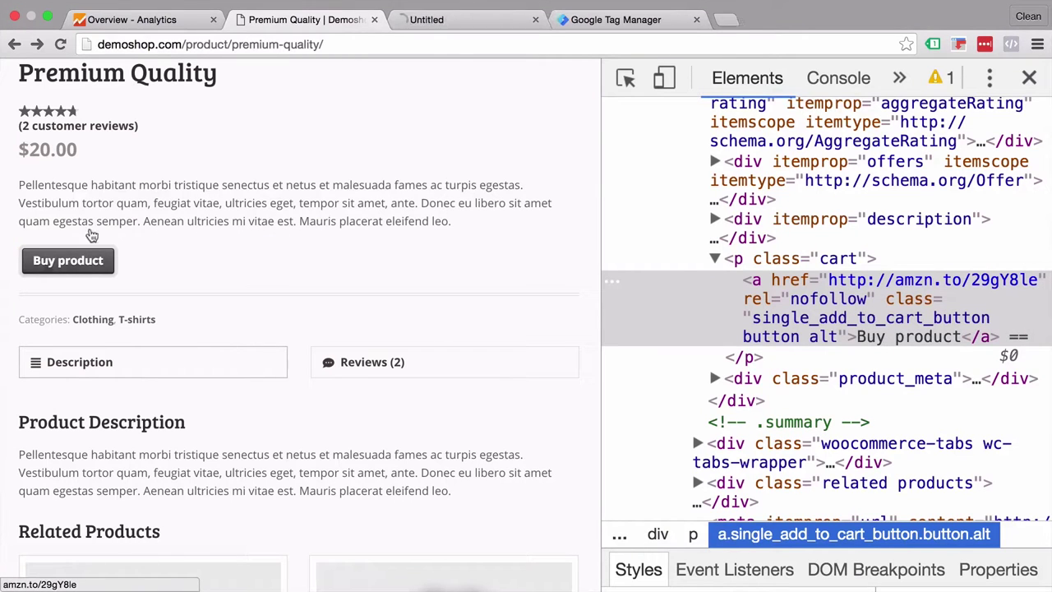
- Check the Amazon page in its tab, then return to the Demoshop tab
click(427, 20)
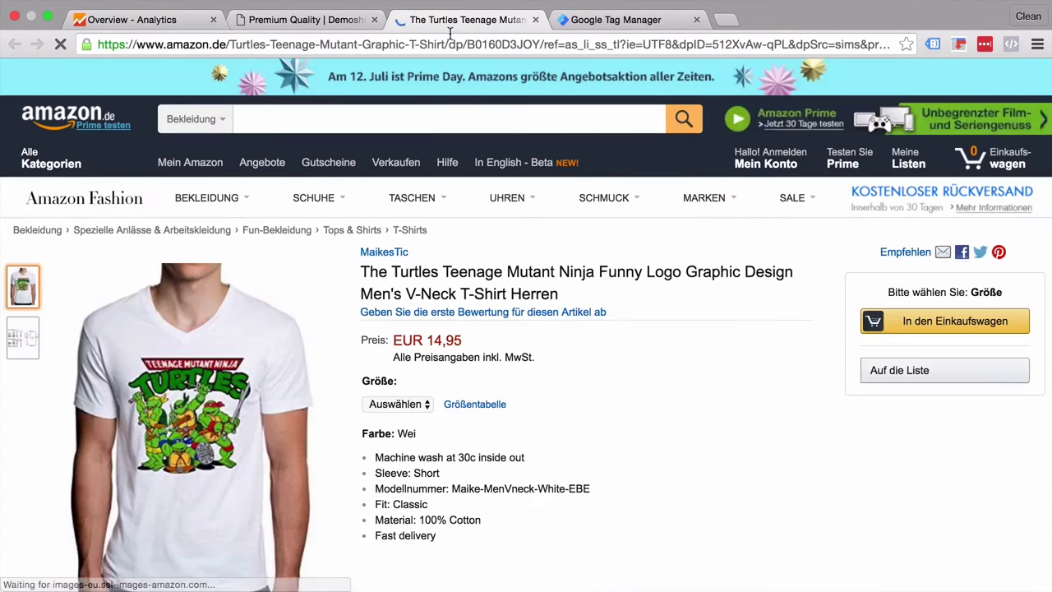
click(336, 20)
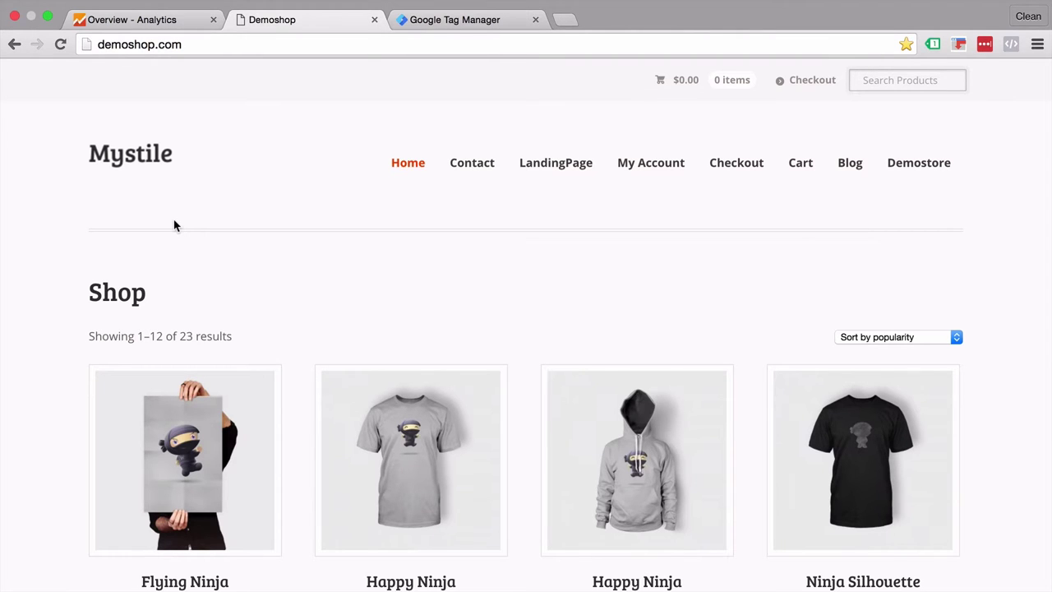
- Open the Premium Quality product, follow its Buy product link to Amazon, and come back
scroll(174, 225, down, 5)
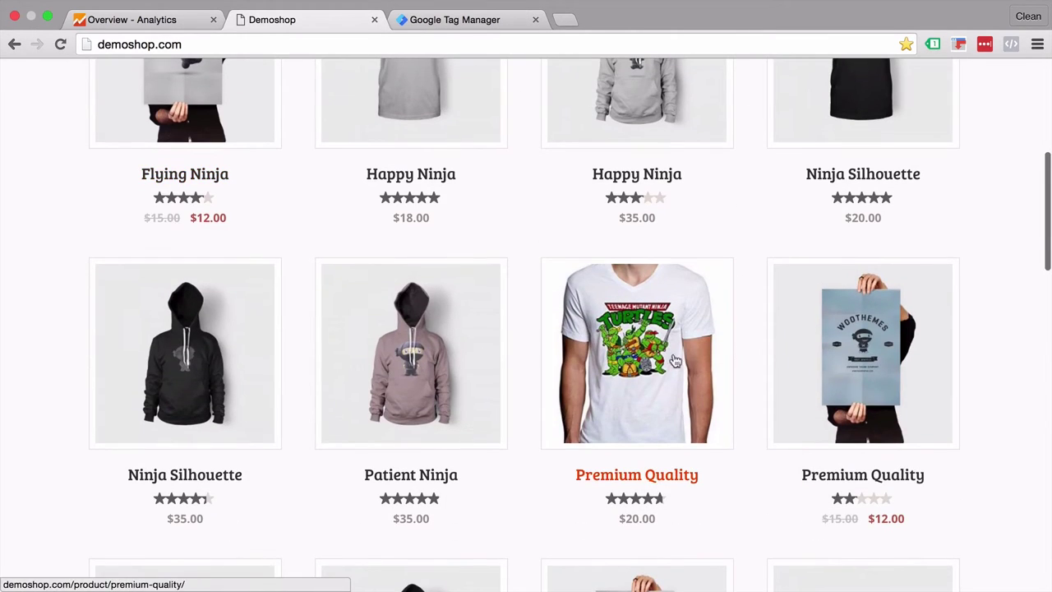
click(639, 366)
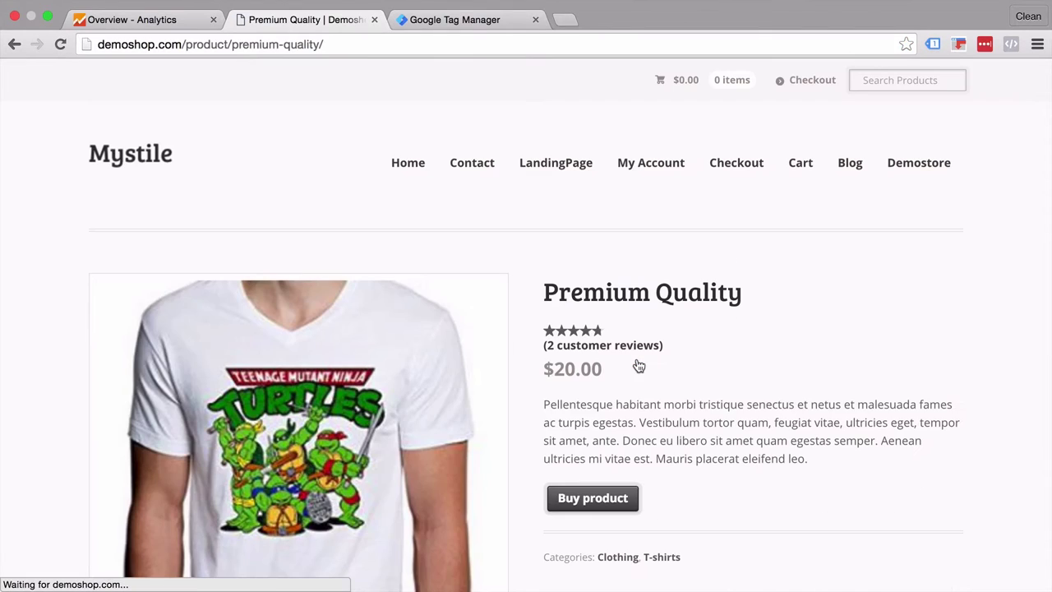
click(564, 514)
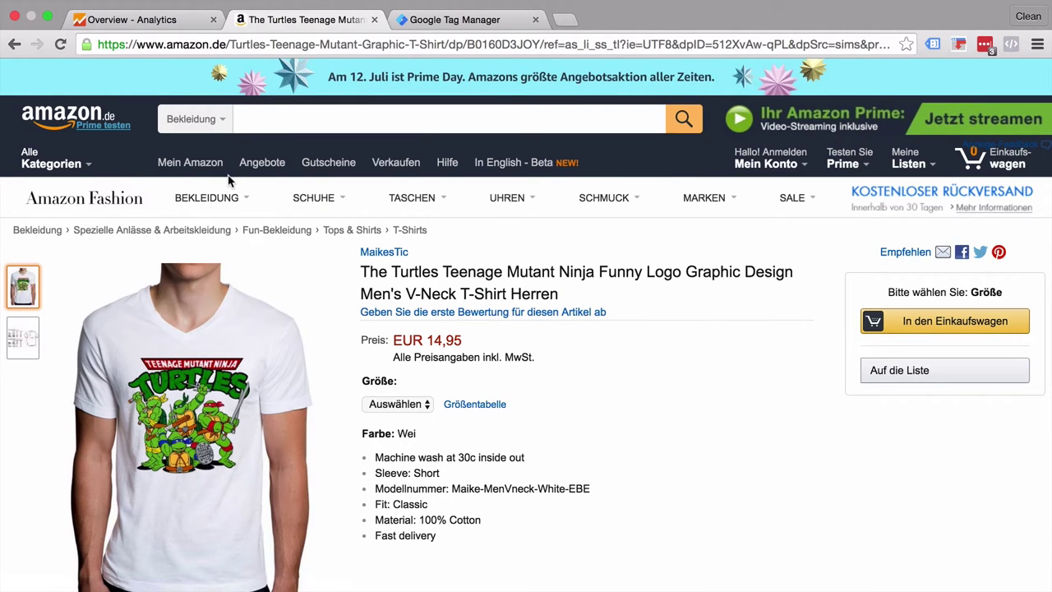
click(14, 46)
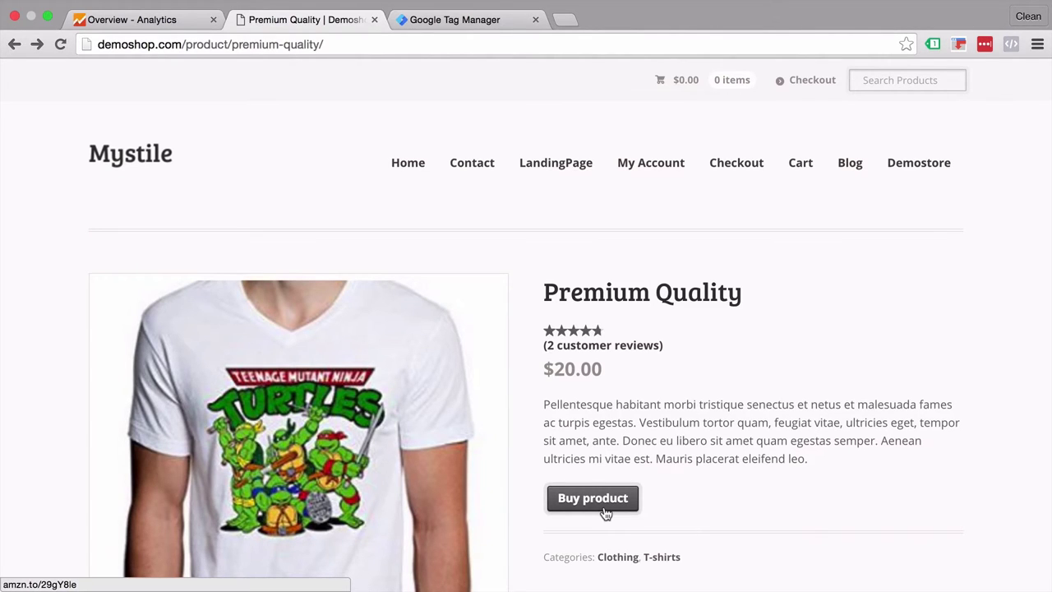
- Inspect the Buy product link in DevTools to reveal its amzn.to/29gY8le href
right_click(604, 513)
click(672, 575)
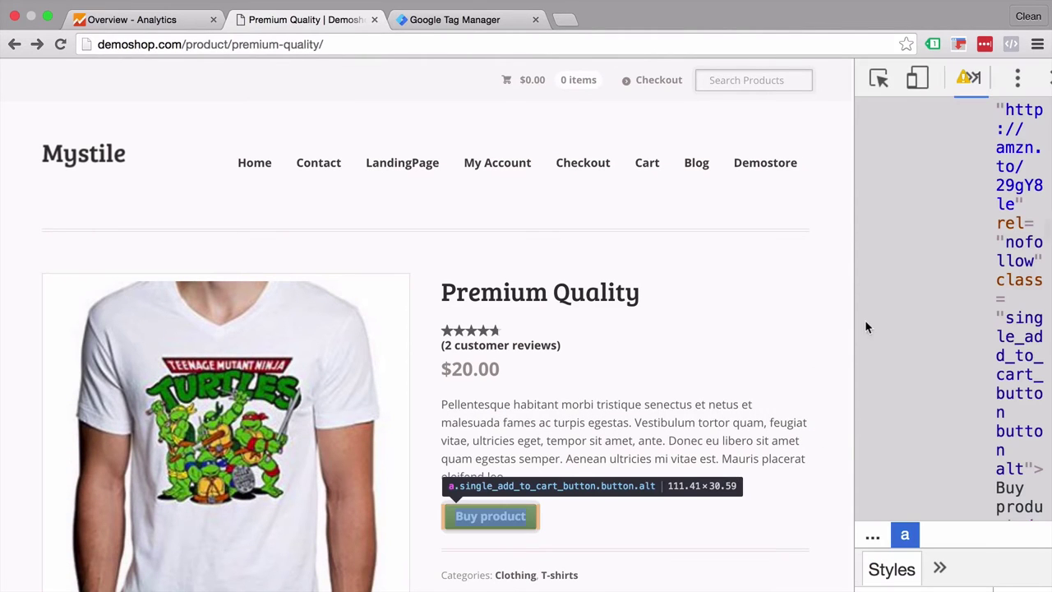
drag(853, 326, 583, 307)
scroll(491, 376, down, 5)
scroll(493, 374, down, 8)
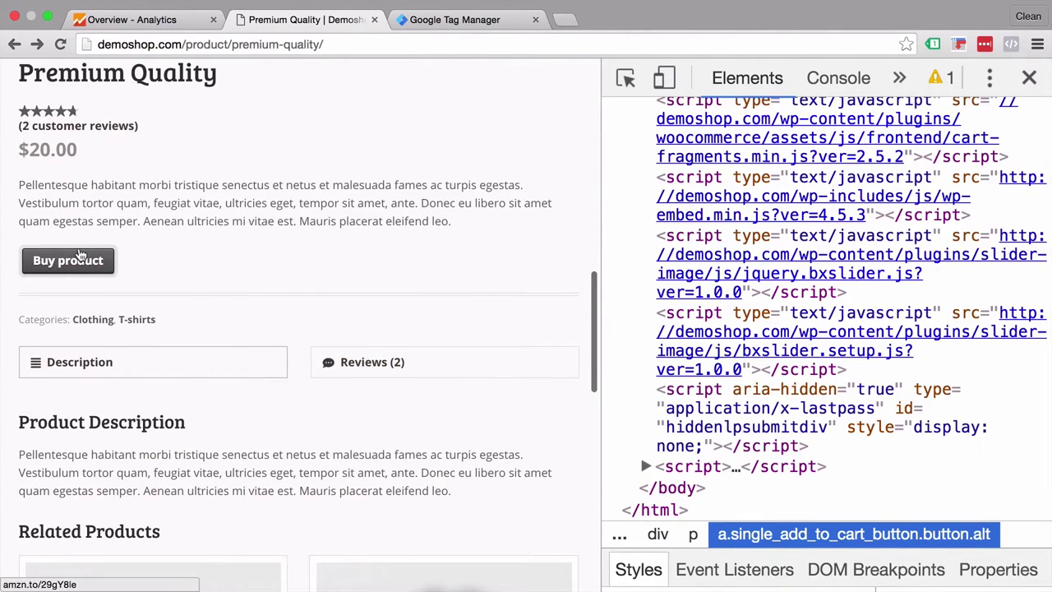
right_click(80, 249)
click(174, 401)
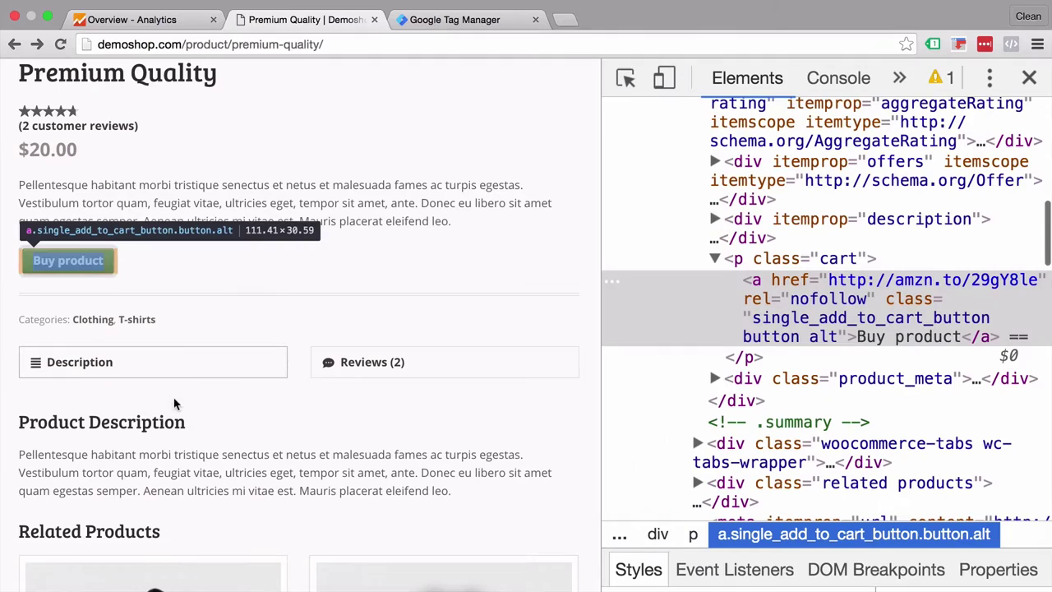
- Open the amzn.to link in a new tab, compare it with the product page, then go to Tag Manager
click(842, 289)
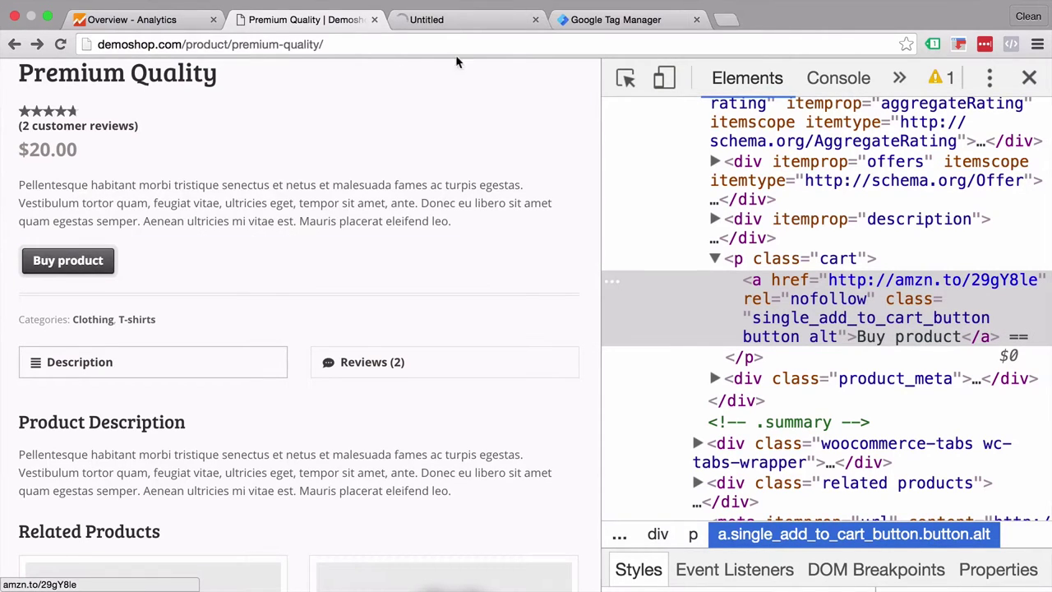
click(452, 18)
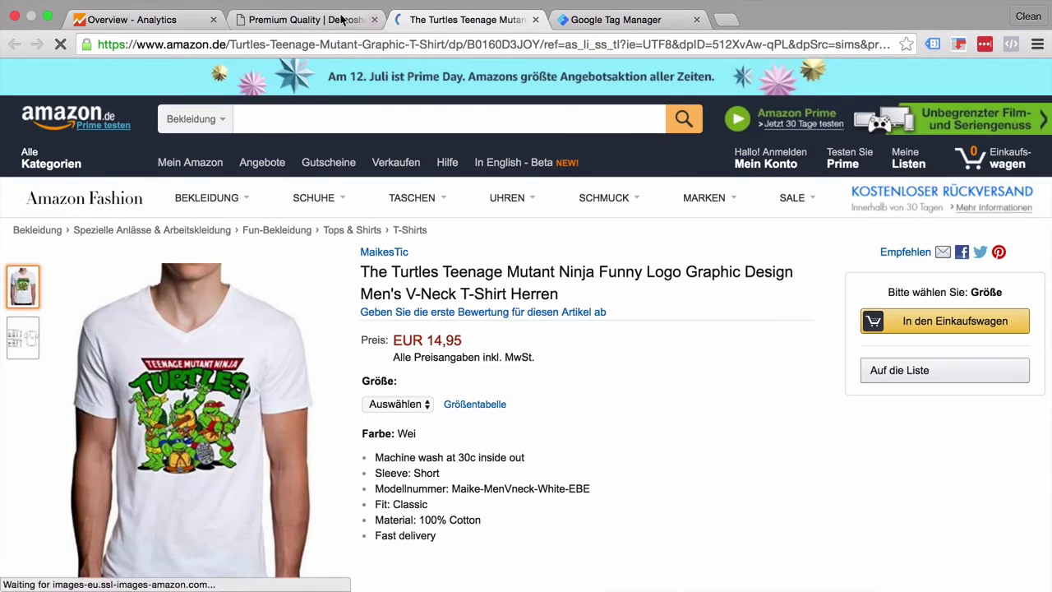
click(339, 19)
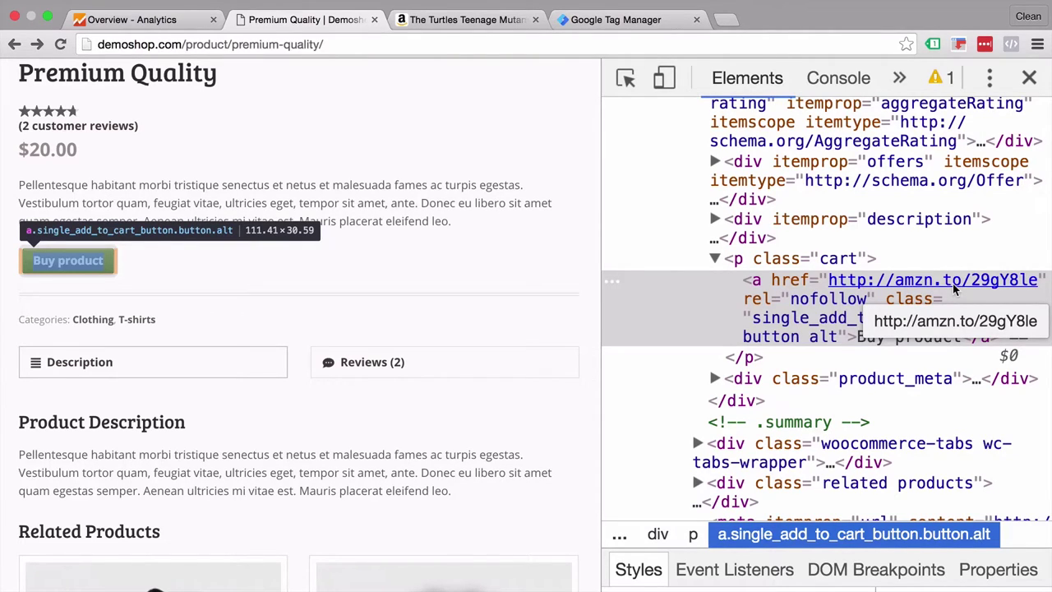
click(448, 20)
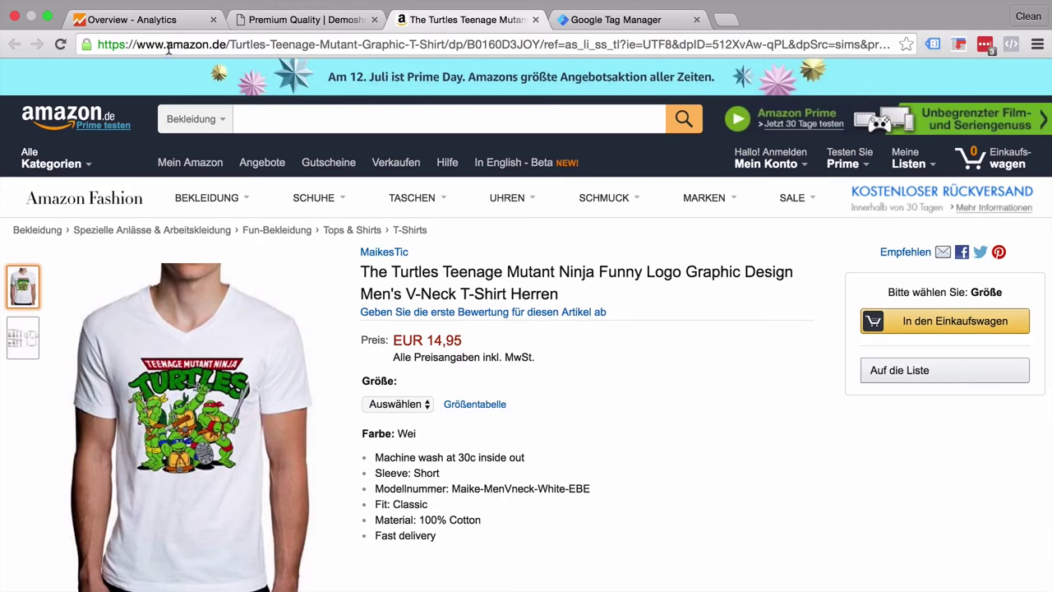
click(288, 22)
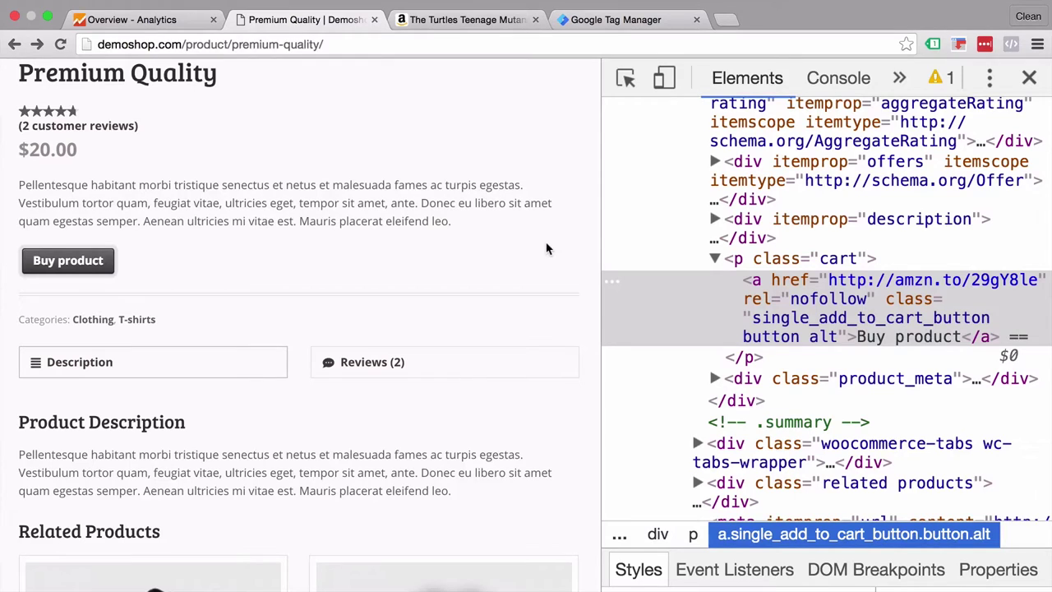
click(616, 19)
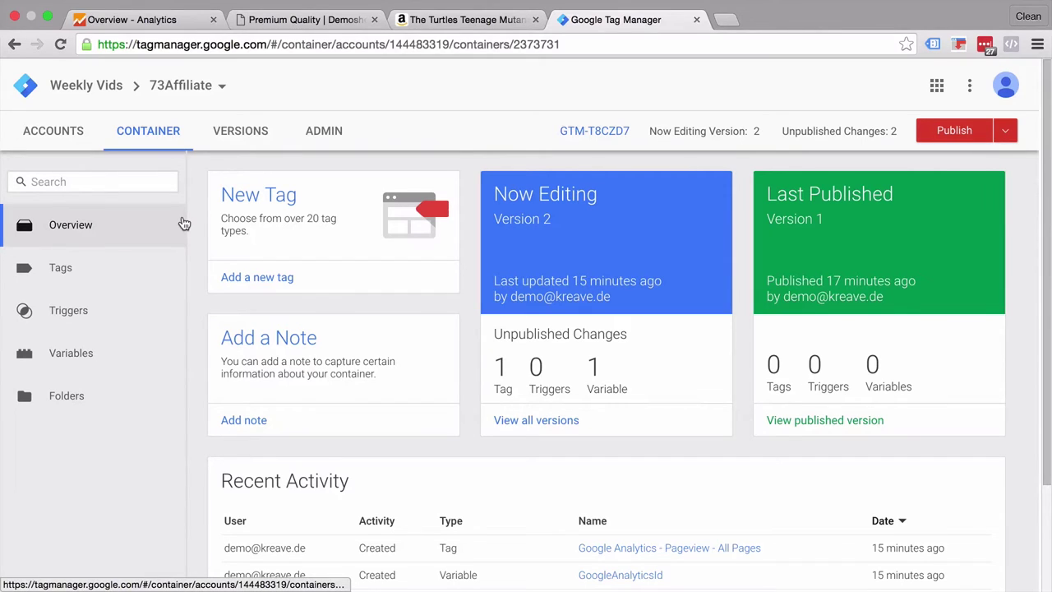
- Start a new trigger on the Triggers page and name it 'Click Trigger'
click(97, 306)
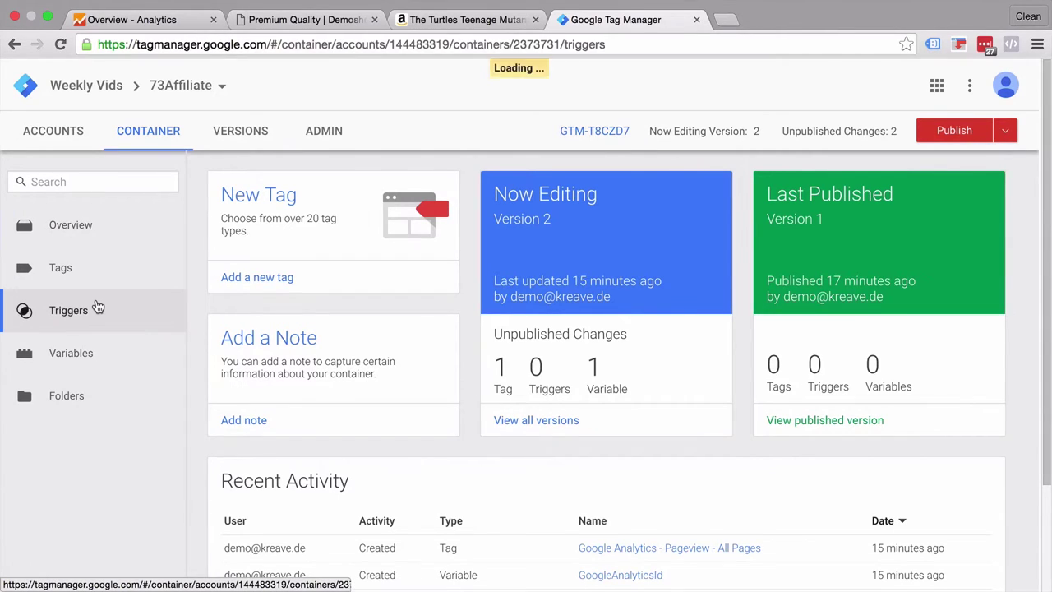
click(277, 243)
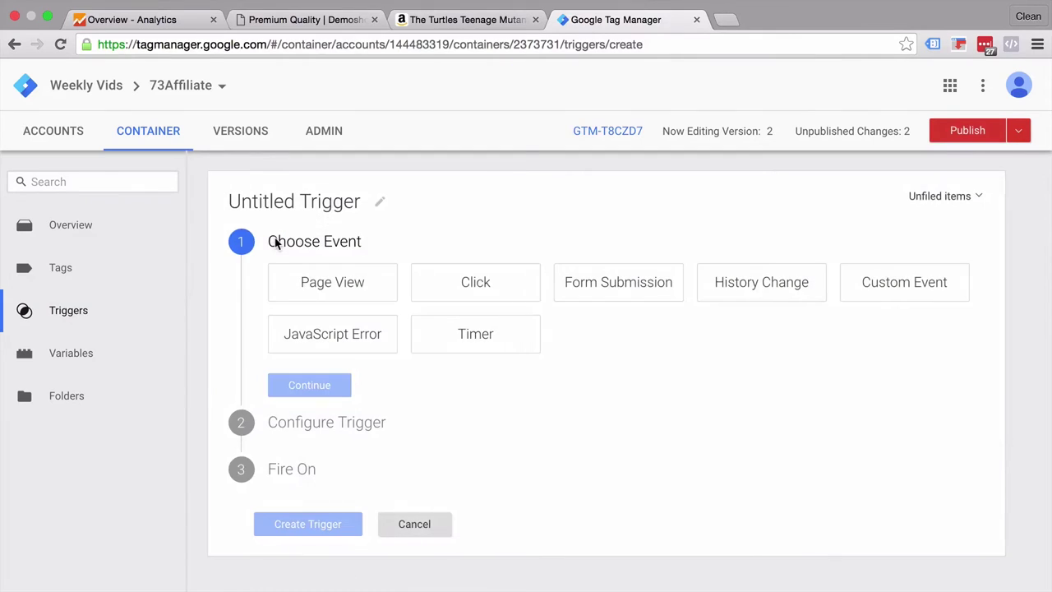
click(311, 206)
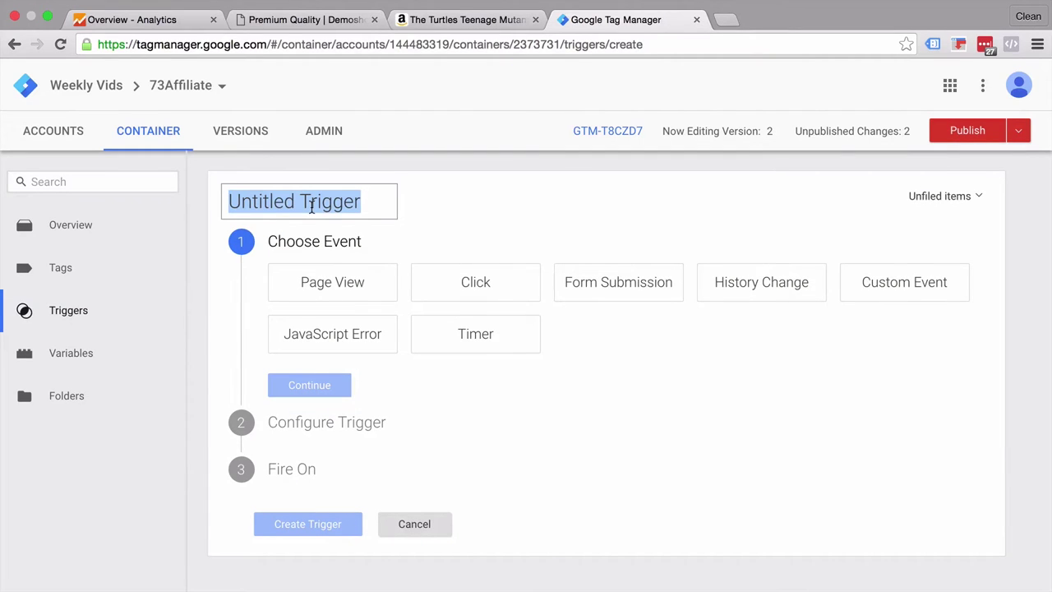
text(Click Trigg)
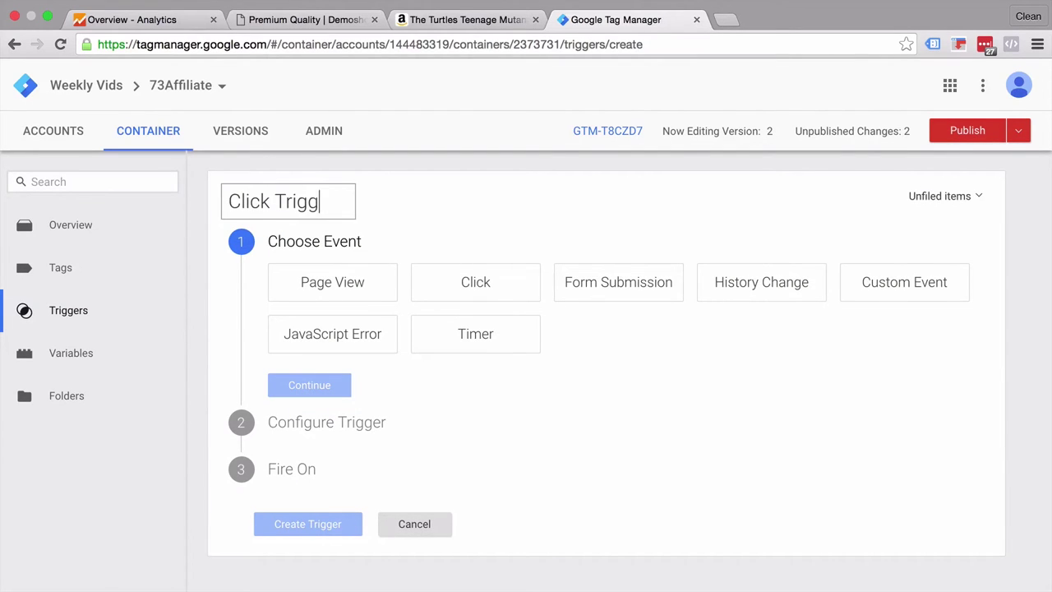
text(er)
click(504, 212)
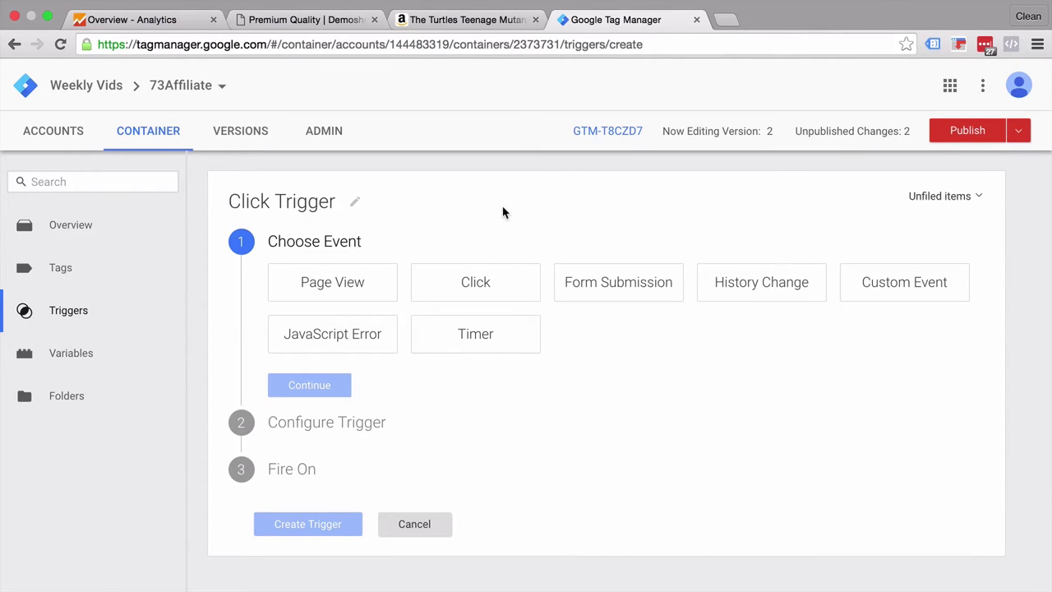
- Make it a Just Links click trigger without wait-for-tags or validation, firing on All Clicks, and save
click(487, 292)
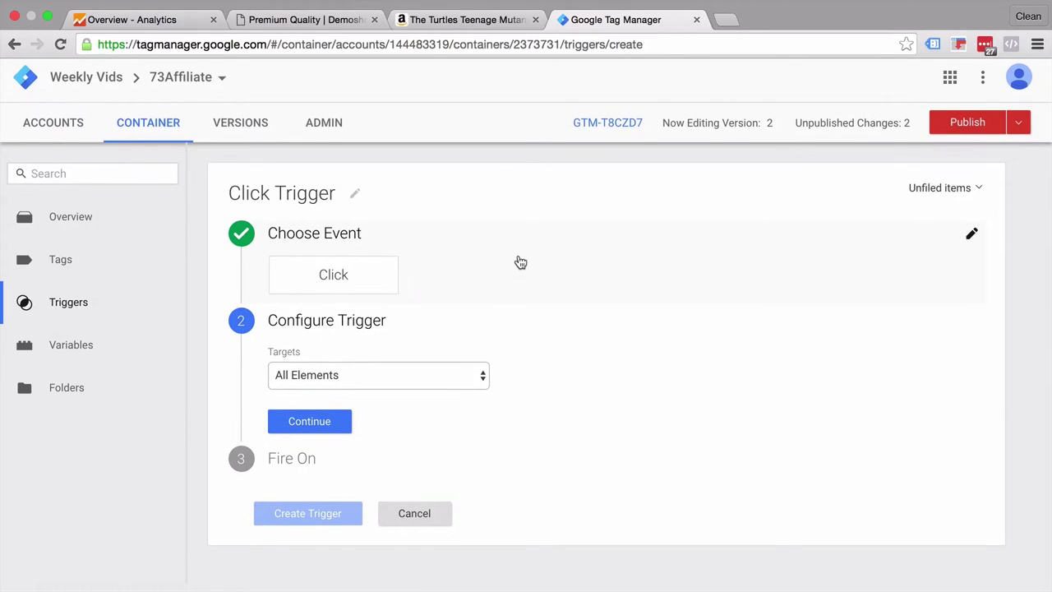
click(313, 386)
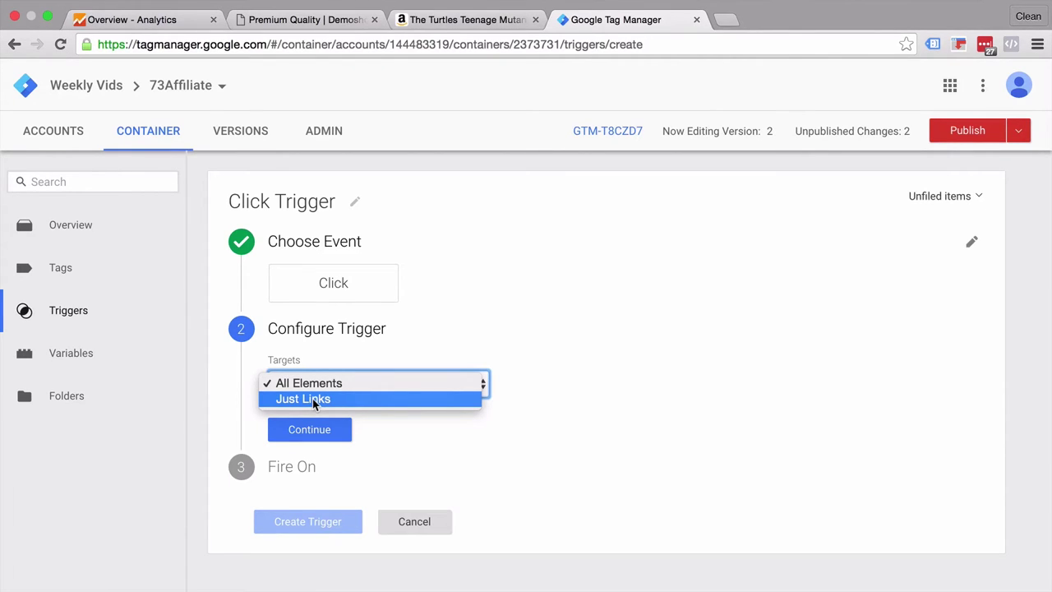
click(312, 399)
scroll(242, 437, down, 3)
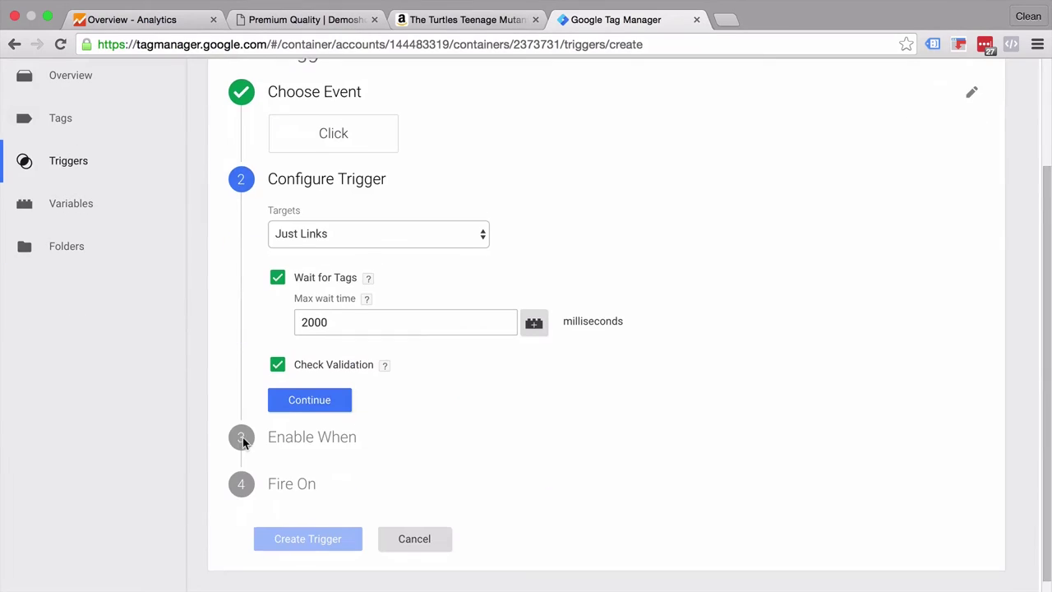
click(277, 281)
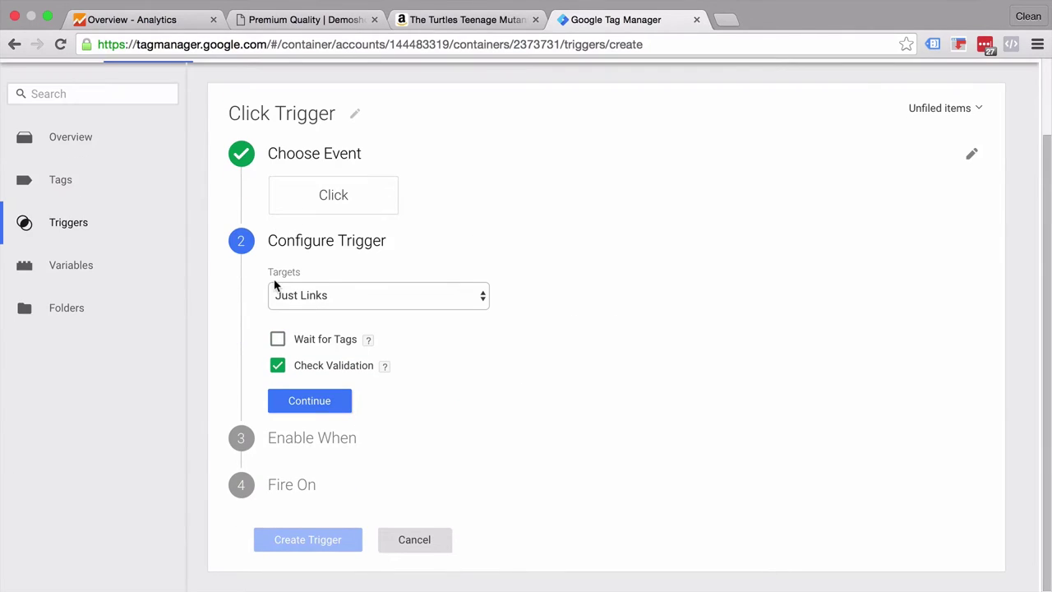
click(277, 367)
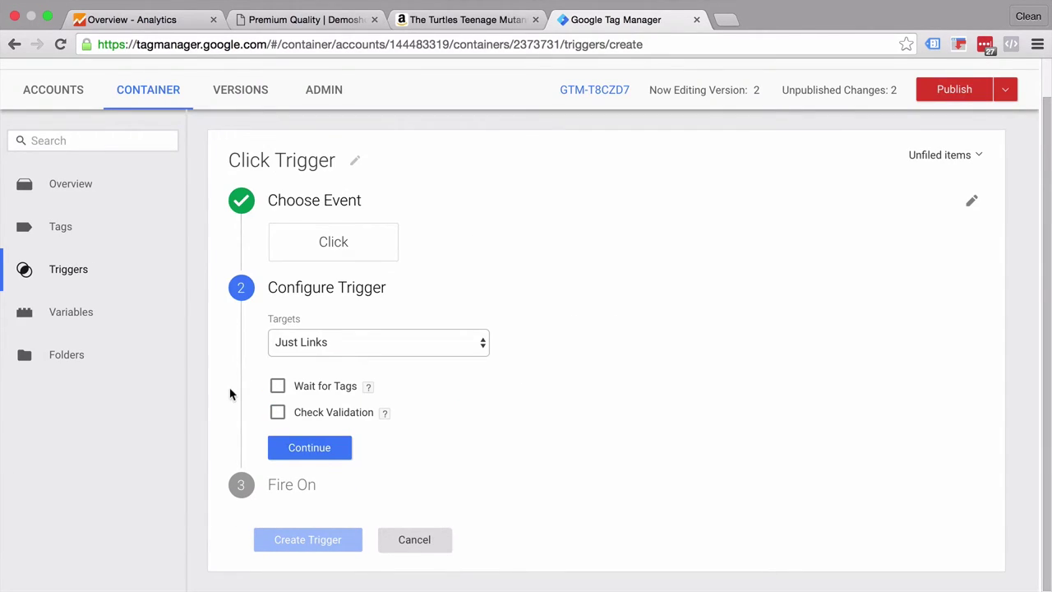
click(301, 447)
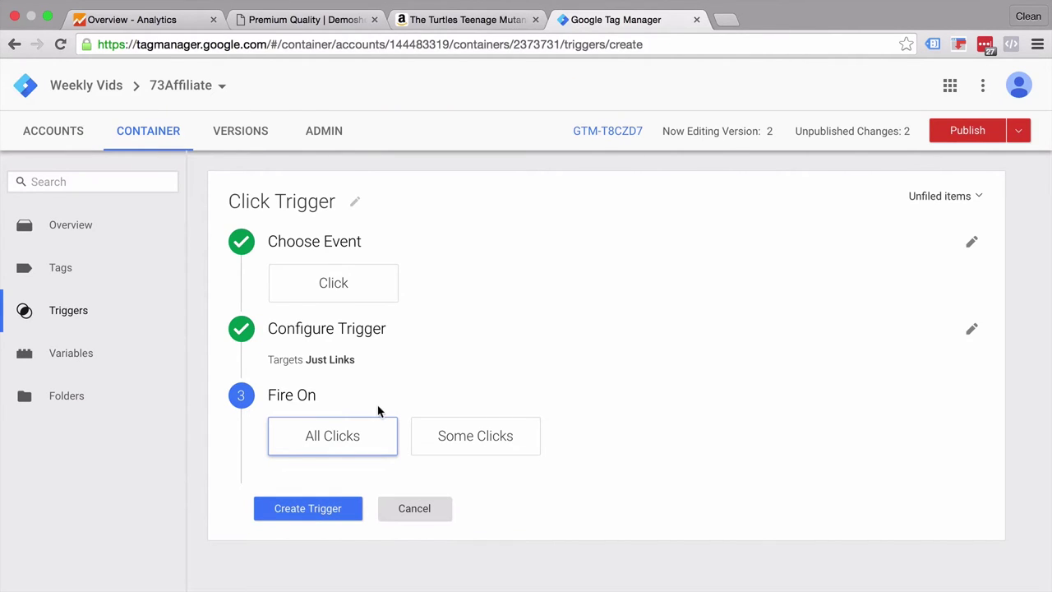
click(282, 519)
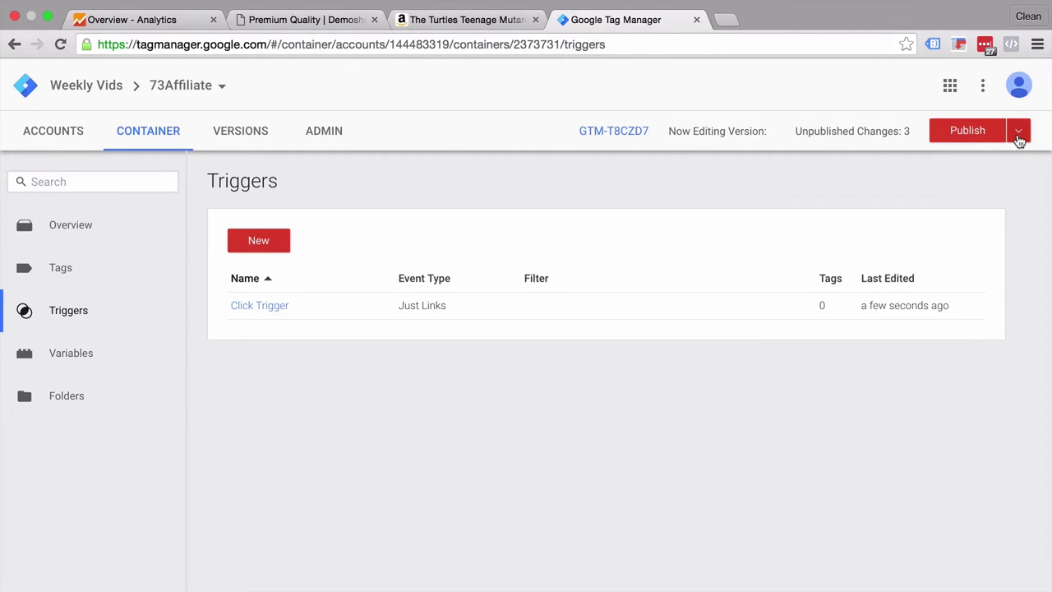
- Start Preview and Debug mode for Version 2 from the Publish dropdown
click(1018, 133)
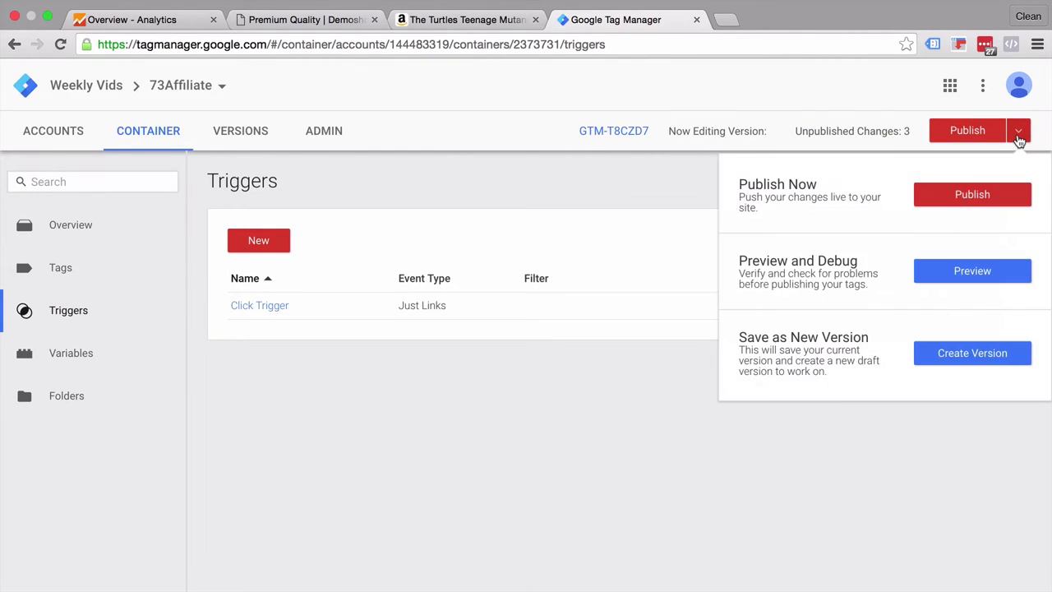
click(939, 285)
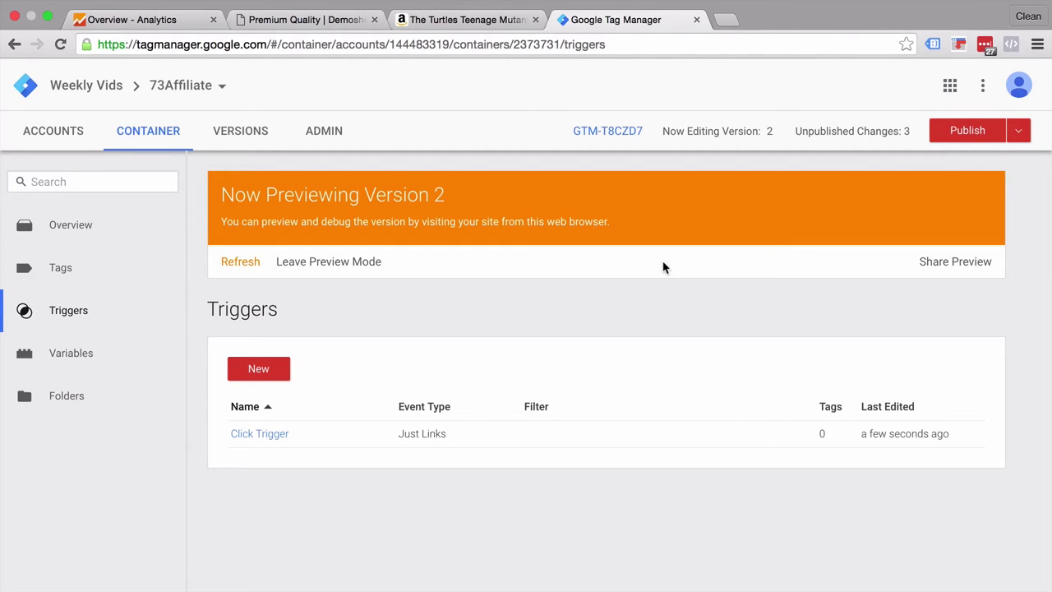
- Reload the Premium Quality page without DevTools and click Buy product to log a gtm.linkClick
click(304, 20)
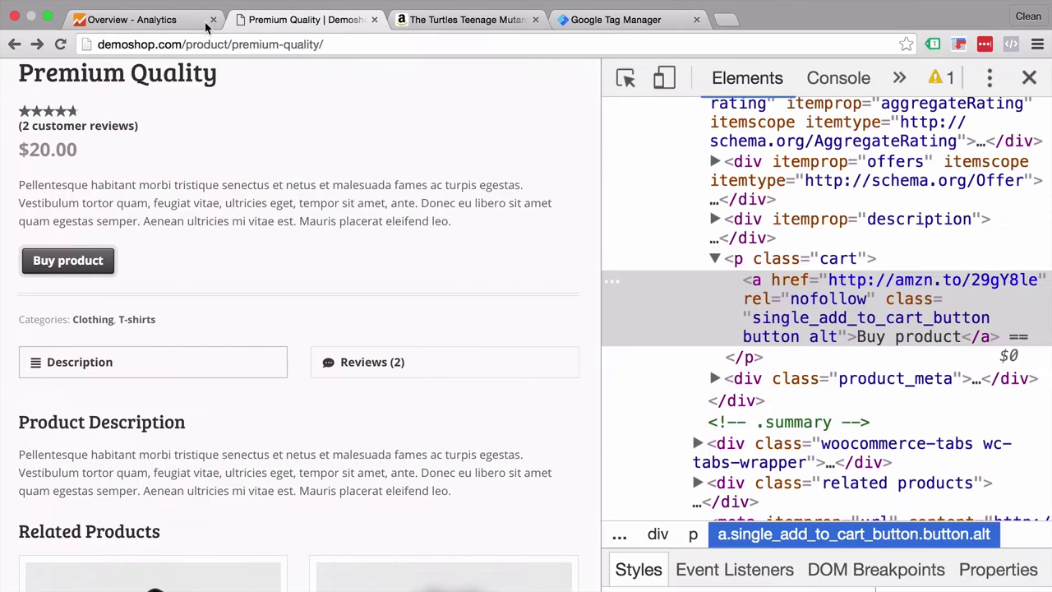
click(1027, 76)
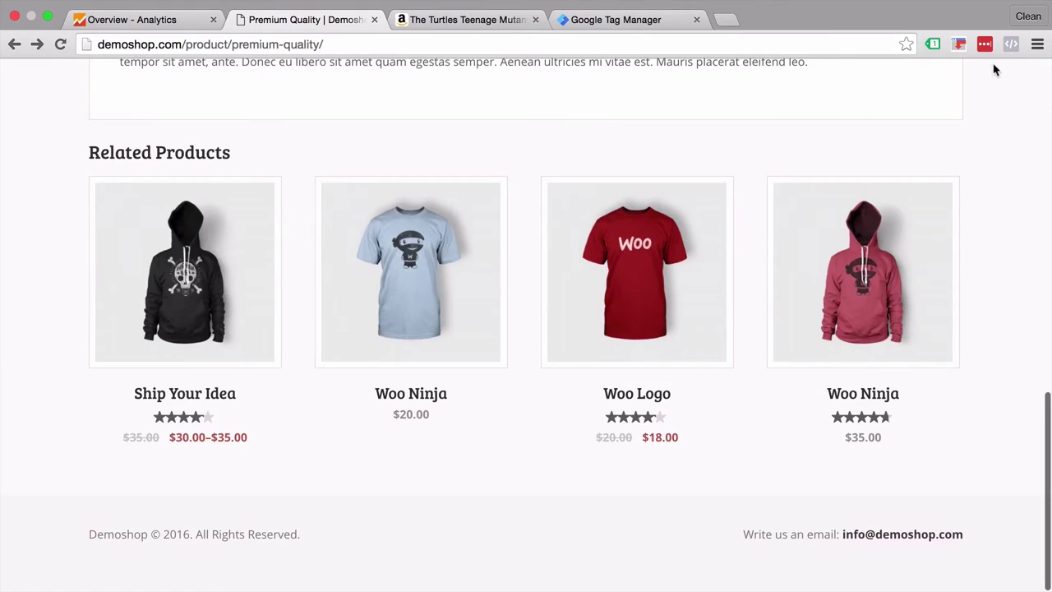
click(60, 44)
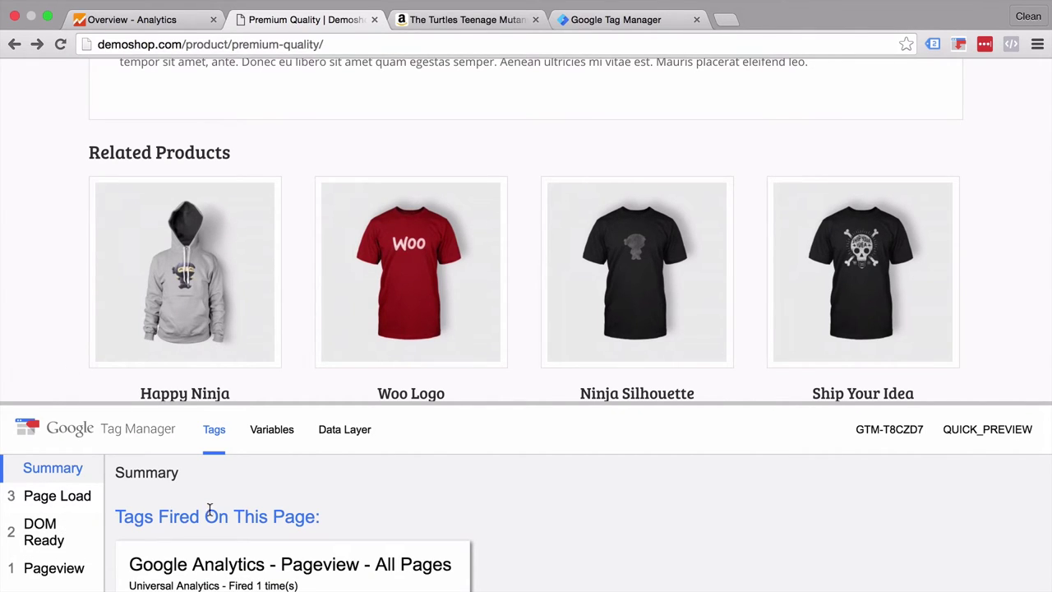
scroll(212, 510, down, 2)
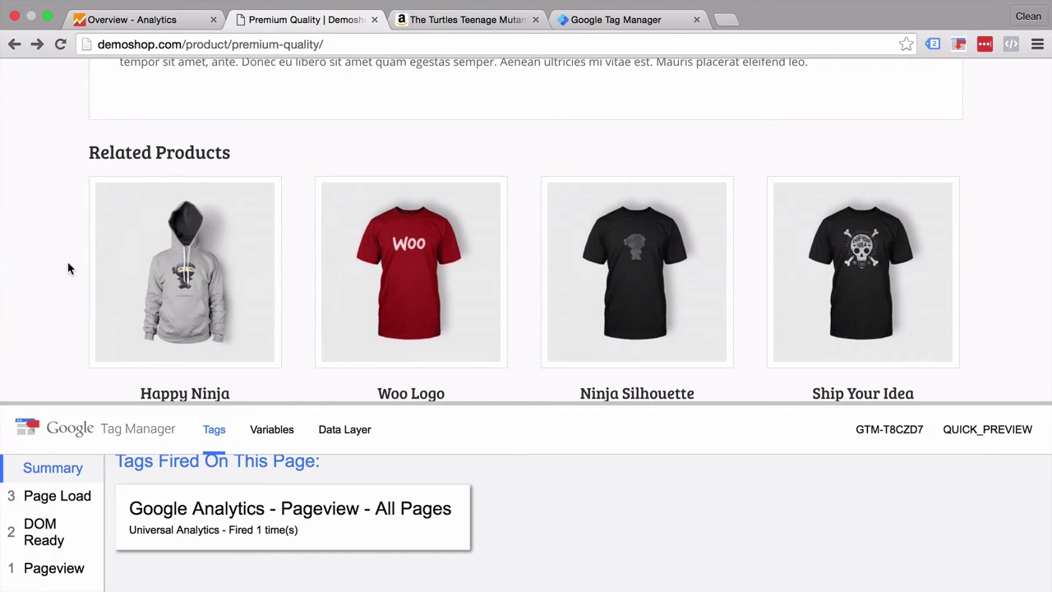
scroll(68, 268, up, 5)
scroll(68, 268, up, 10)
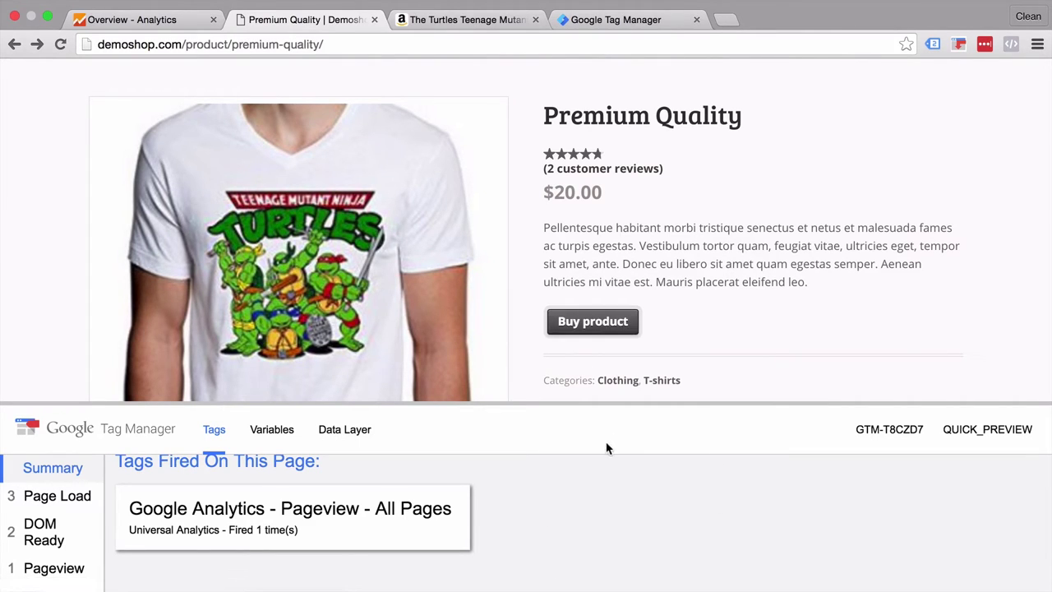
super+click(599, 322)
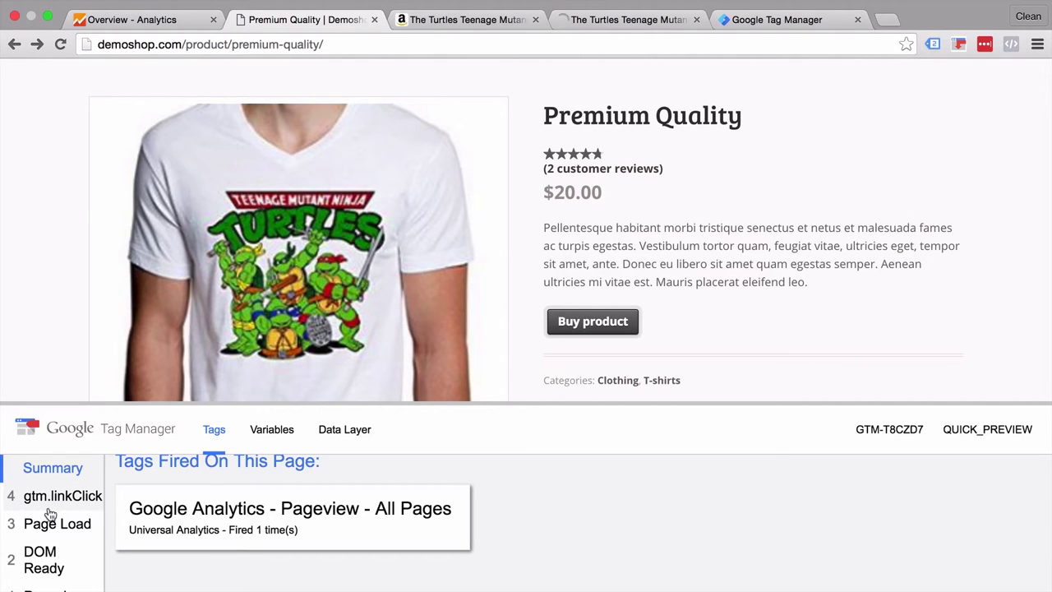
- Review the gtm.linkClick Variables, showing only event and page values like Page Hostname 'demoshop.com'
click(48, 508)
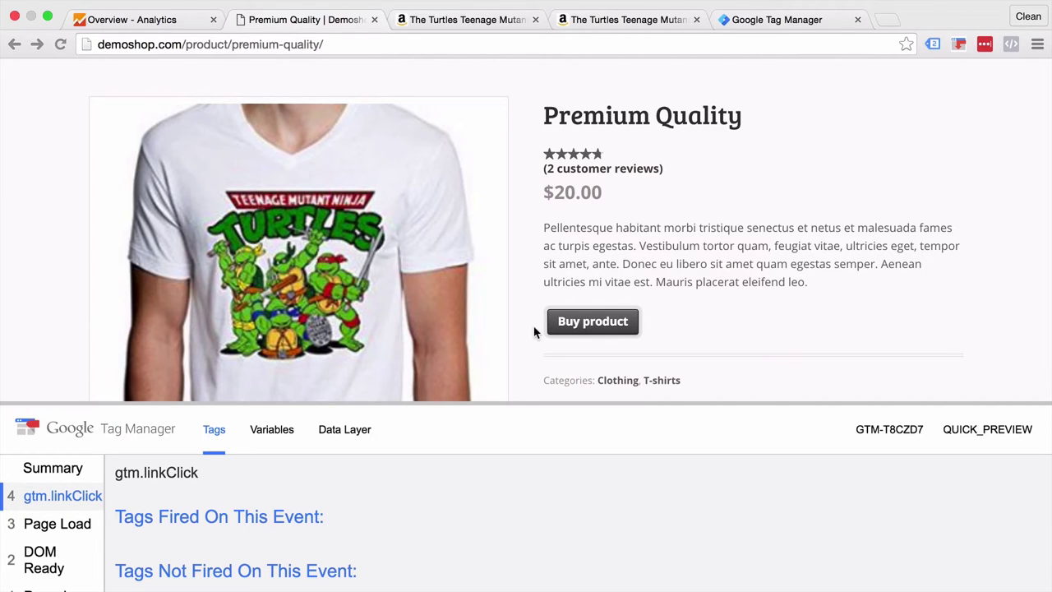
click(258, 434)
scroll(241, 518, down, 10)
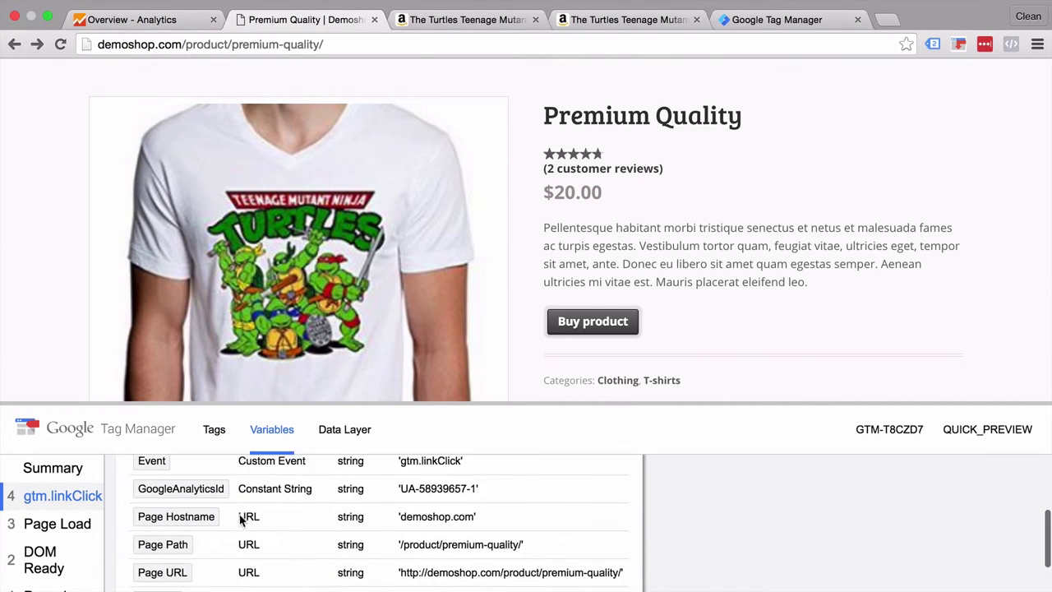
scroll(242, 519, up, 10)
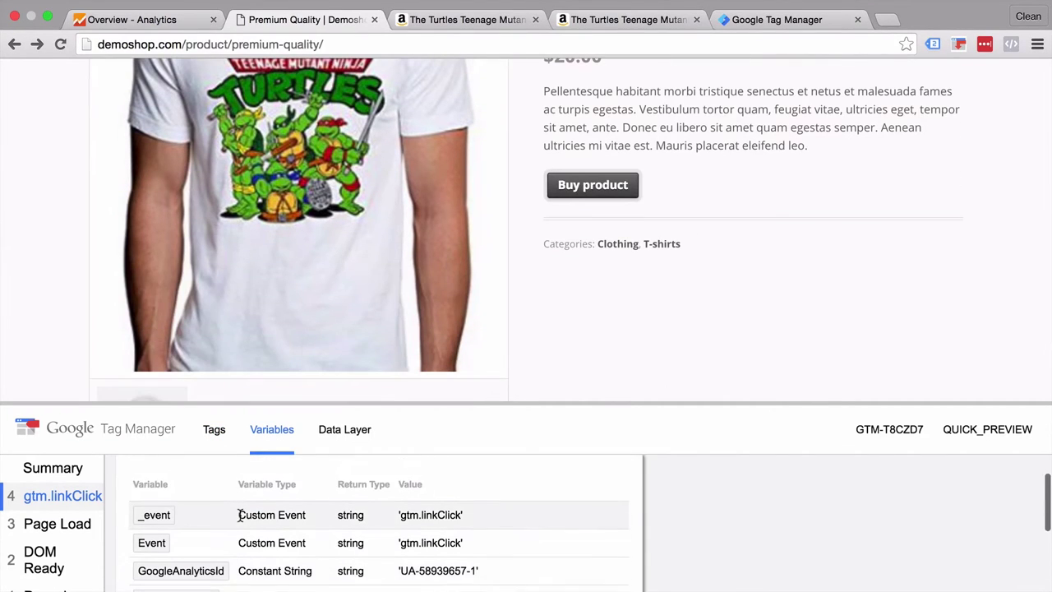
- Enable the built-in Click Target, Element, Classes, ID, URL and Text variables
click(776, 19)
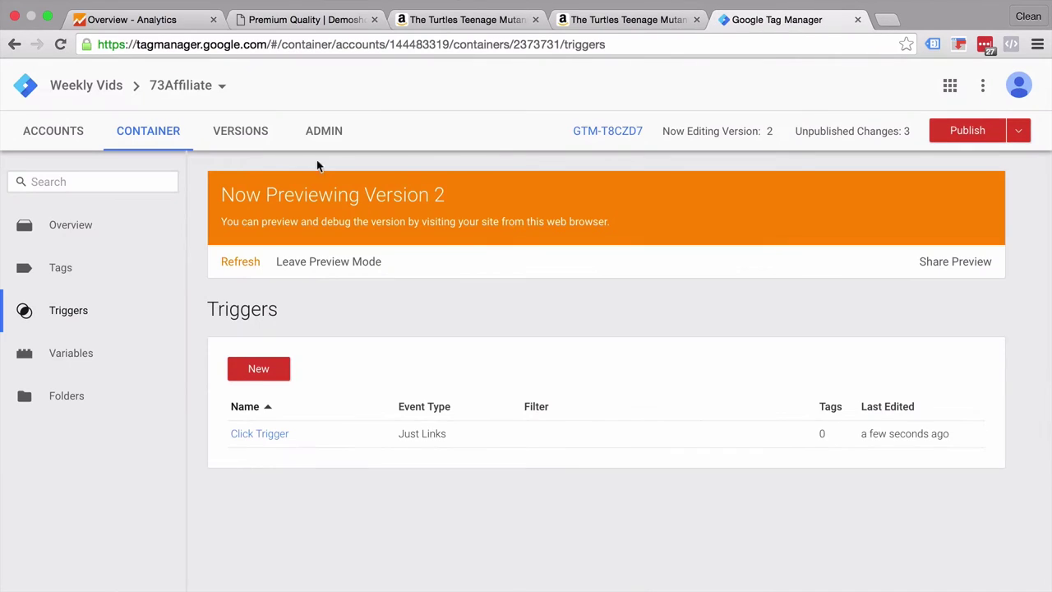
click(73, 355)
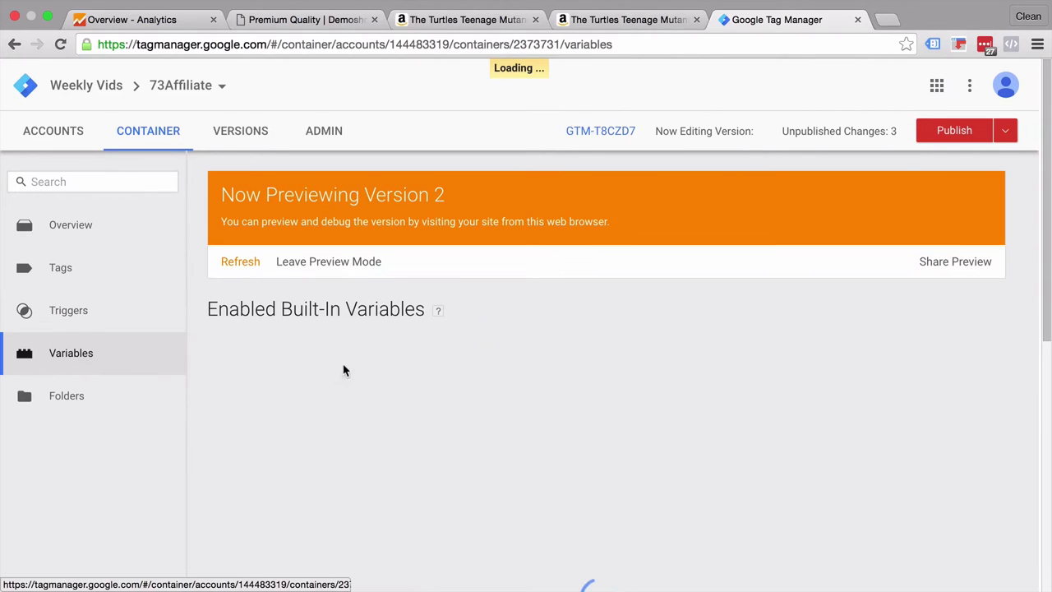
scroll(343, 369, down, 5)
scroll(343, 368, up, 2)
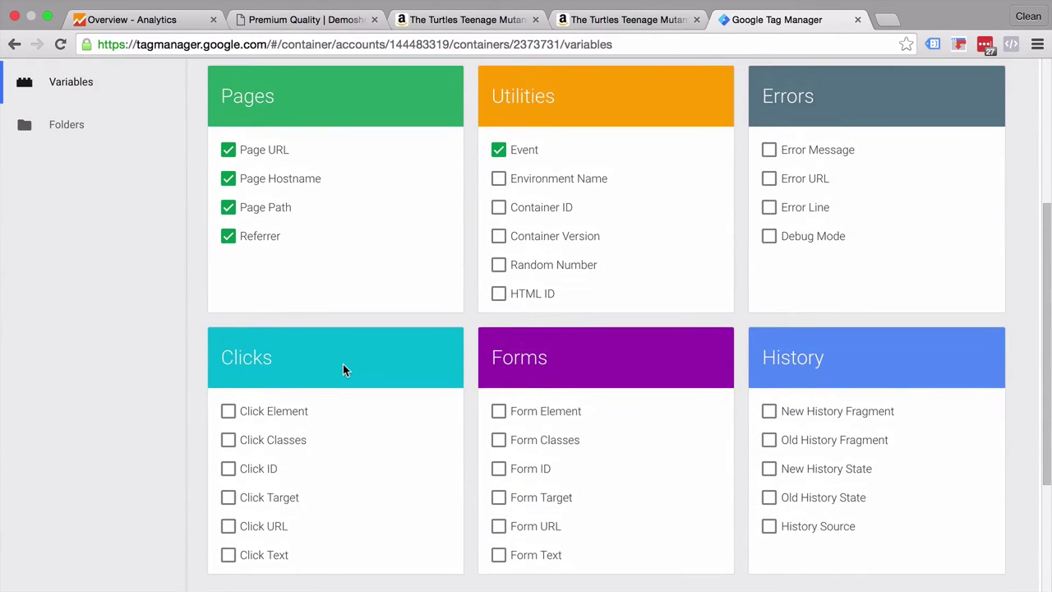
scroll(343, 368, down, 2)
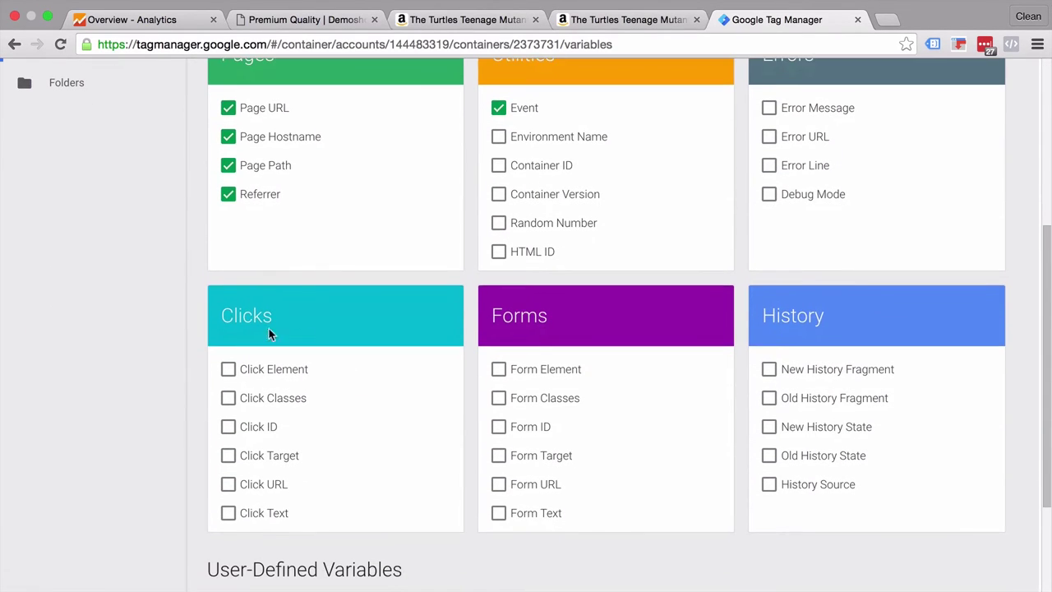
click(248, 463)
click(247, 380)
click(252, 410)
click(244, 434)
click(246, 489)
click(249, 517)
scroll(397, 522, up, 5)
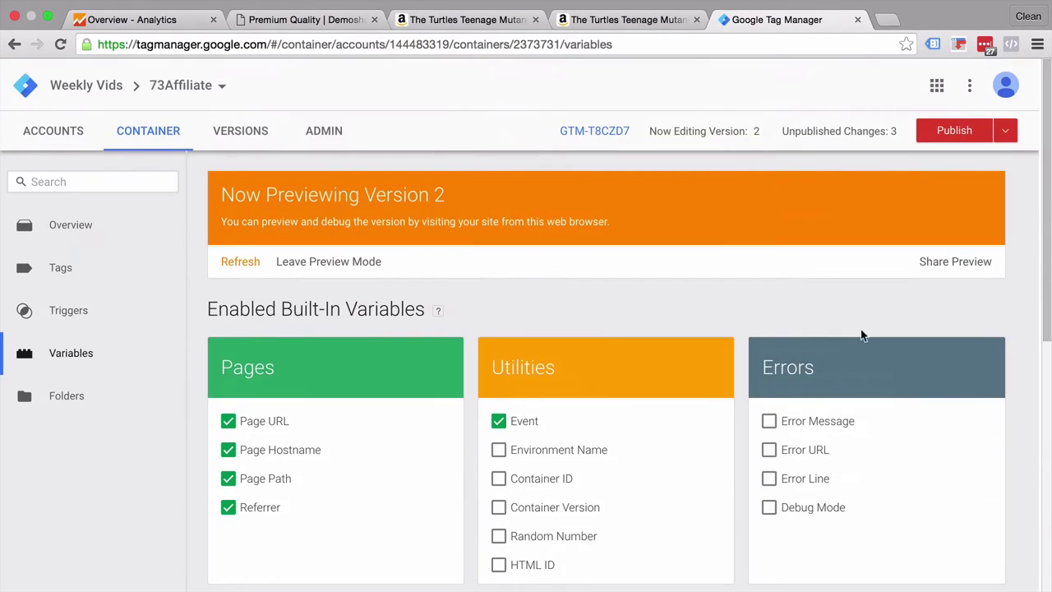
- Refresh the preview, close the extra Amazon tabs and reload the Demoshop product page
click(241, 263)
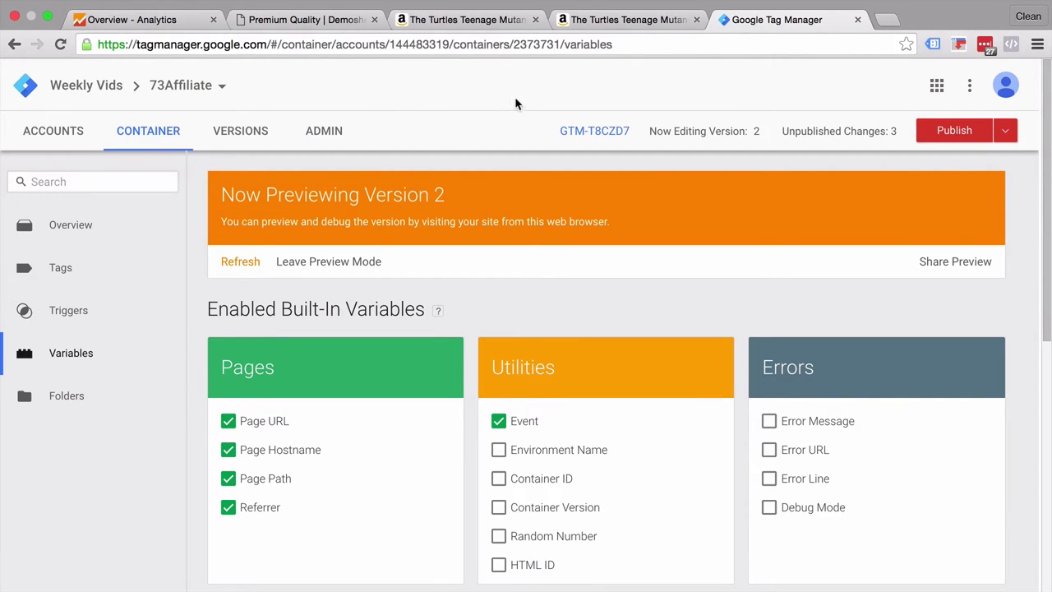
click(311, 24)
middle_click(441, 23)
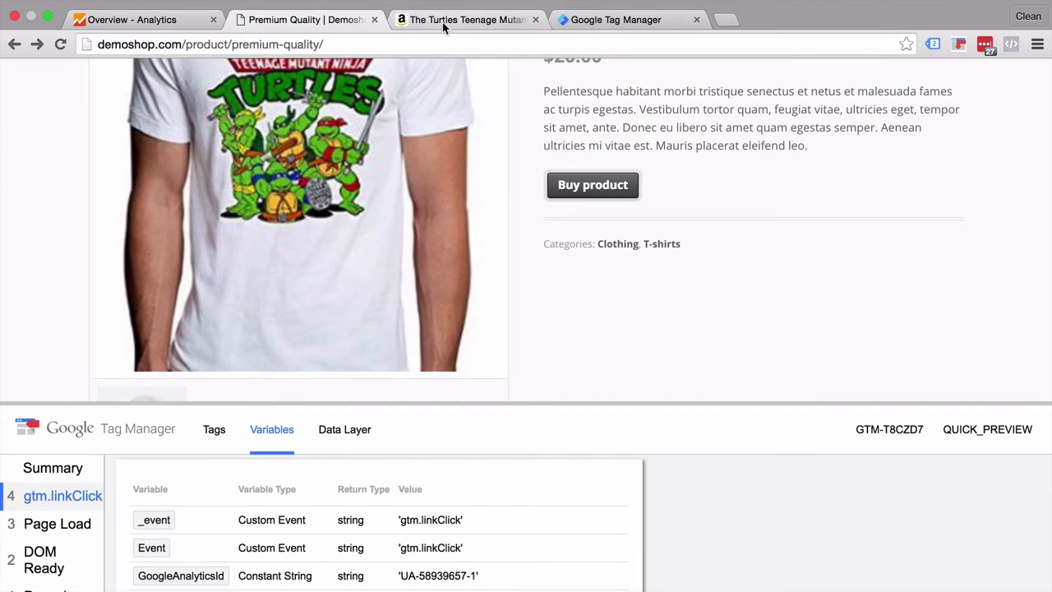
middle_click(441, 23)
click(360, 149)
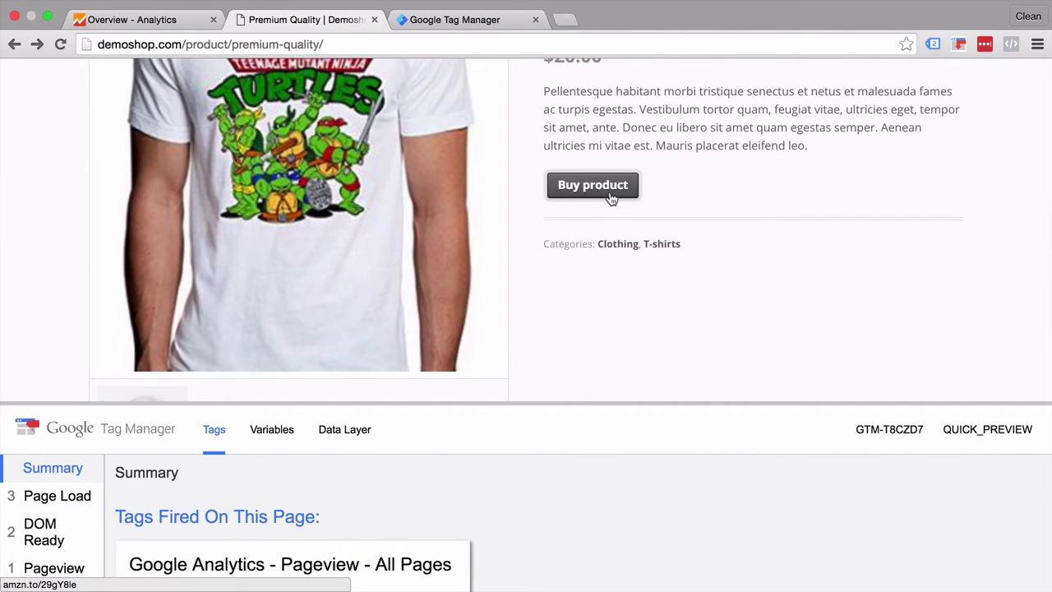
- Click Buy product again and view the new gtm.linkClick event's Variables
click(610, 195)
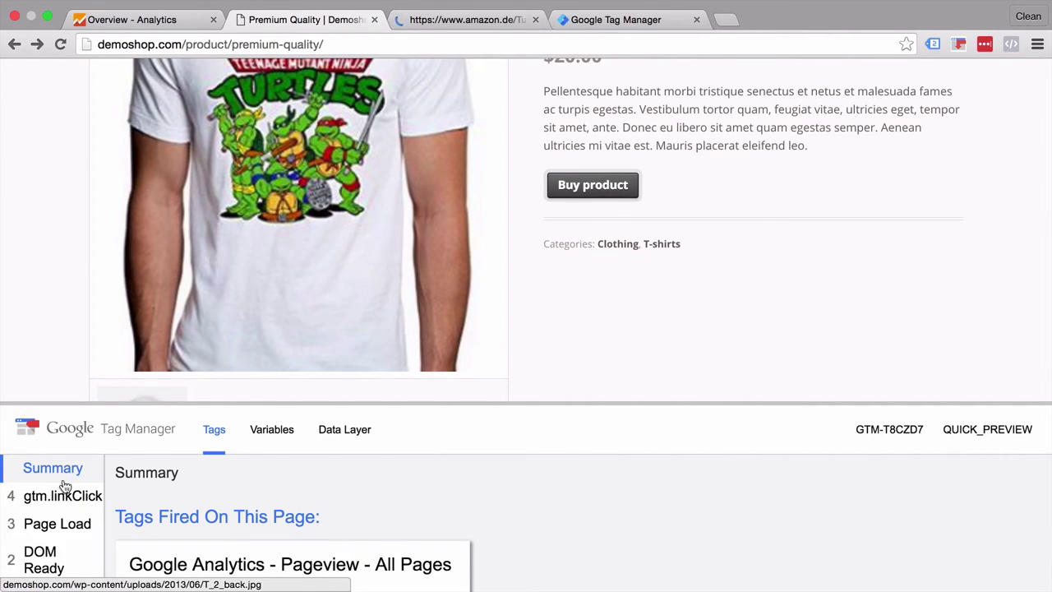
click(61, 496)
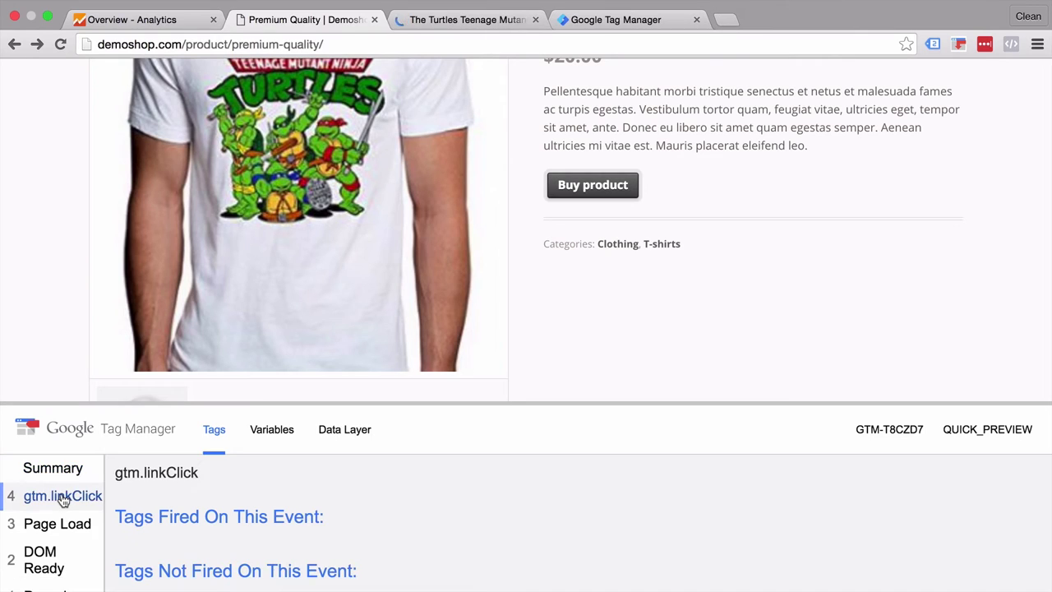
click(275, 433)
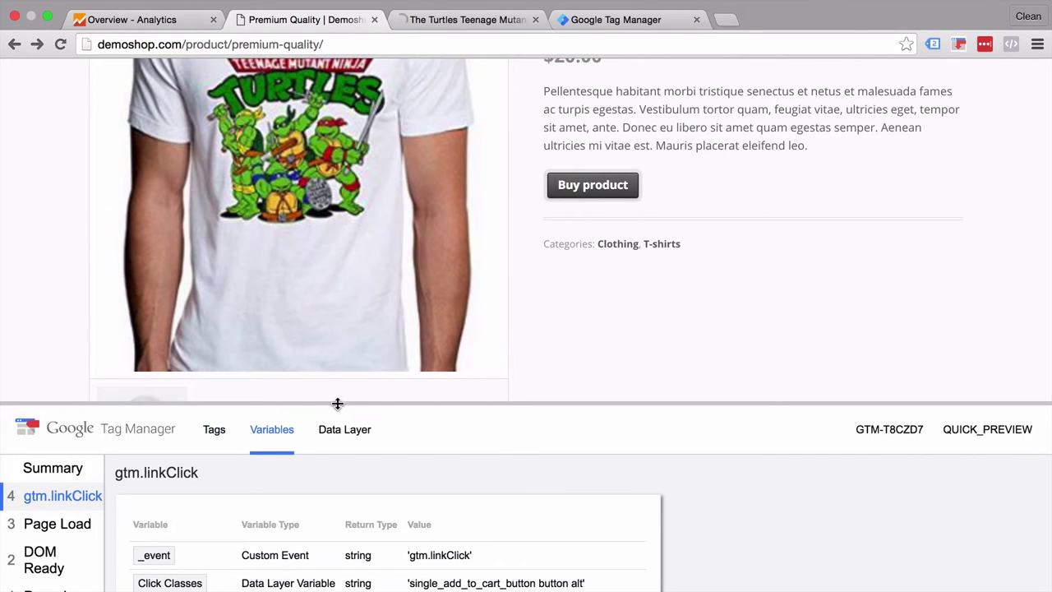
- Enlarge the debug panel and copy the amzn.to domain from the Click URL value
drag(336, 403, 365, 147)
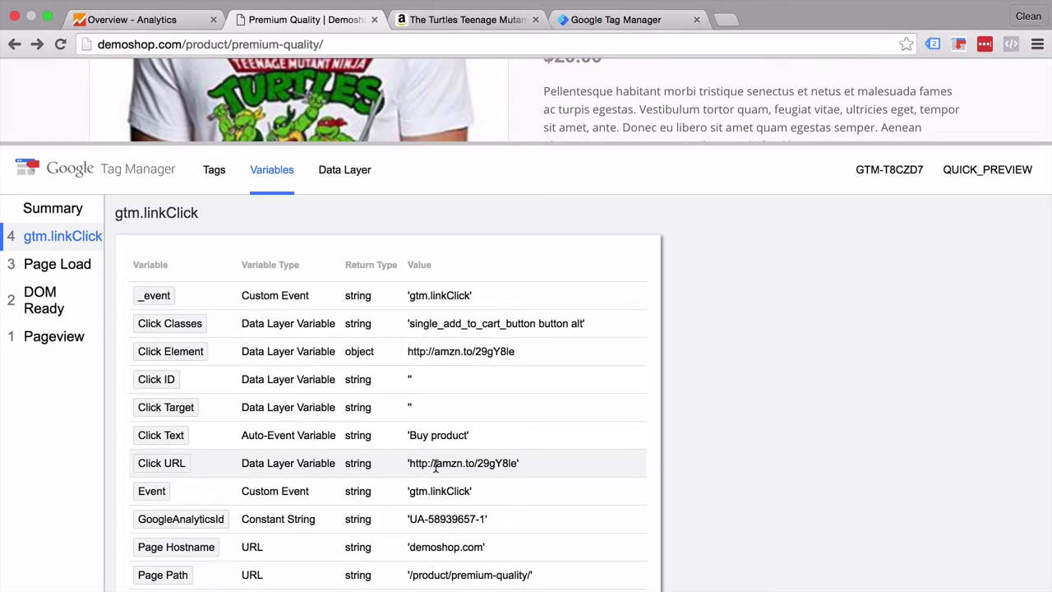
drag(435, 466, 473, 466)
right_click(450, 464)
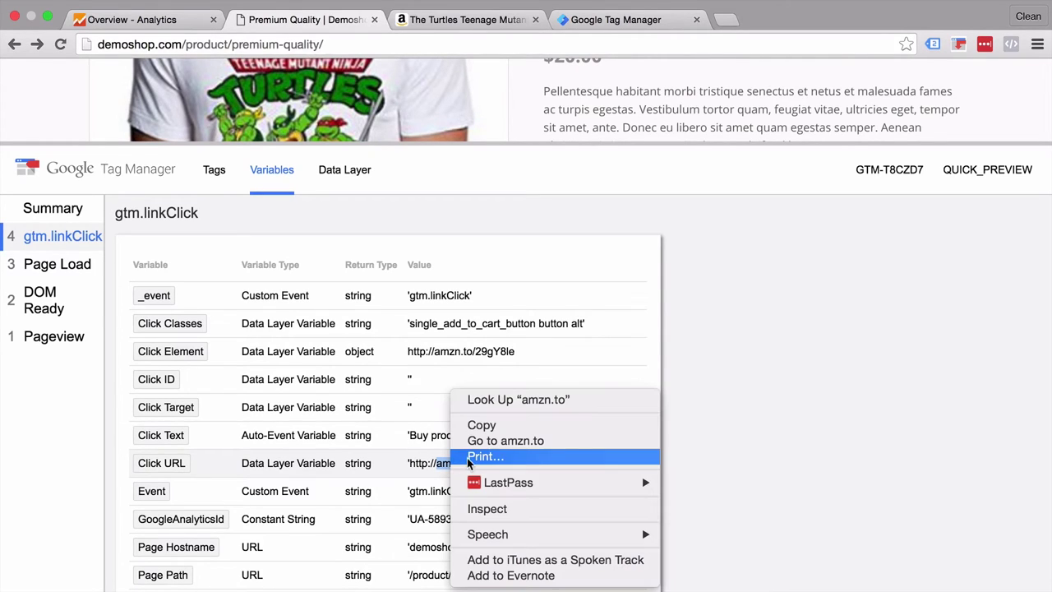
click(483, 426)
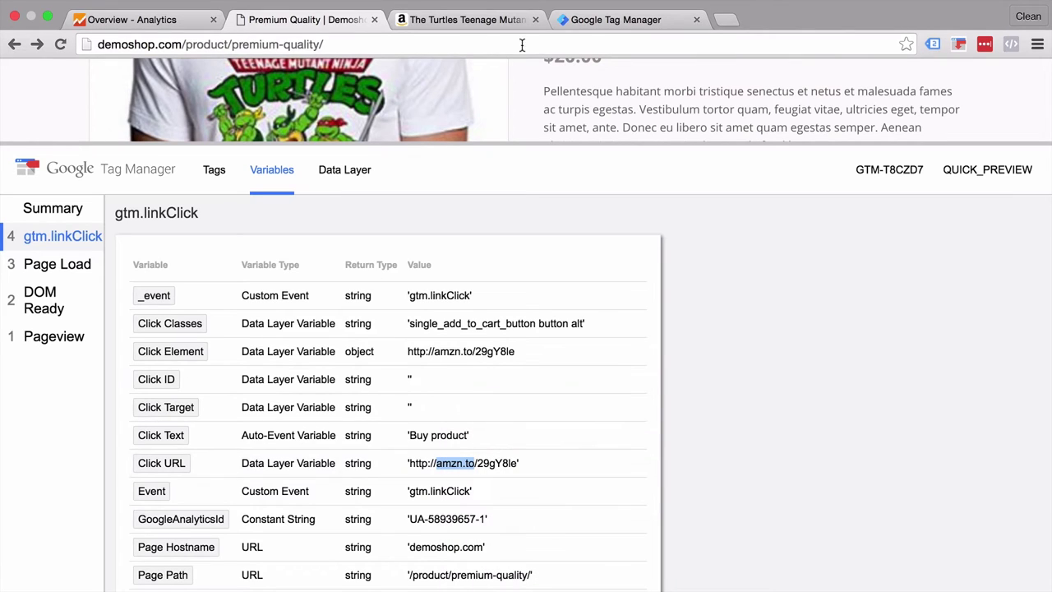
click(609, 24)
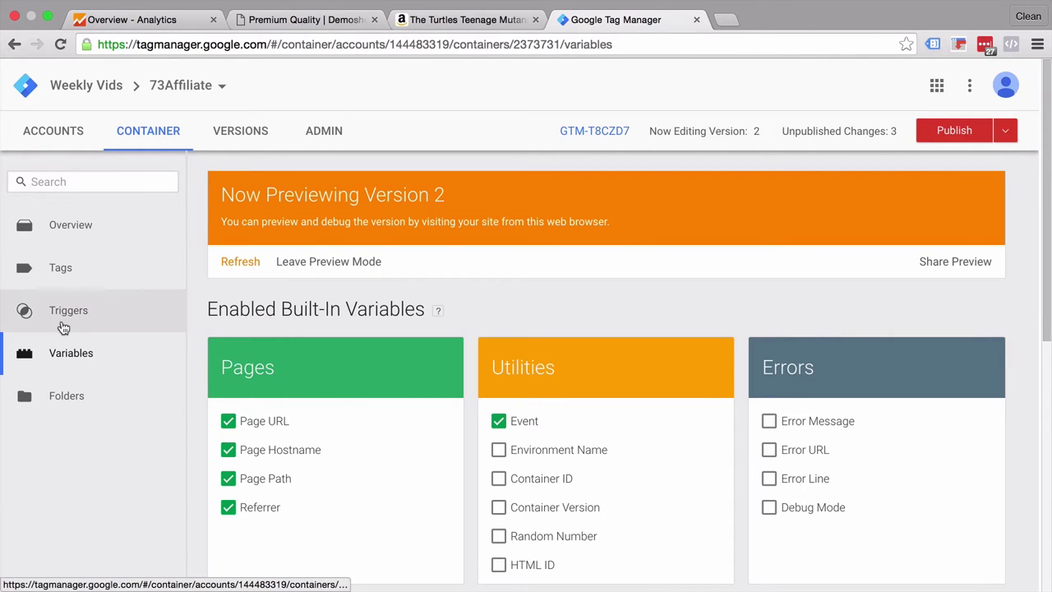
- Open the existing Click Trigger and retitle it 'click - amzn.to - Affiliate Links'
click(95, 326)
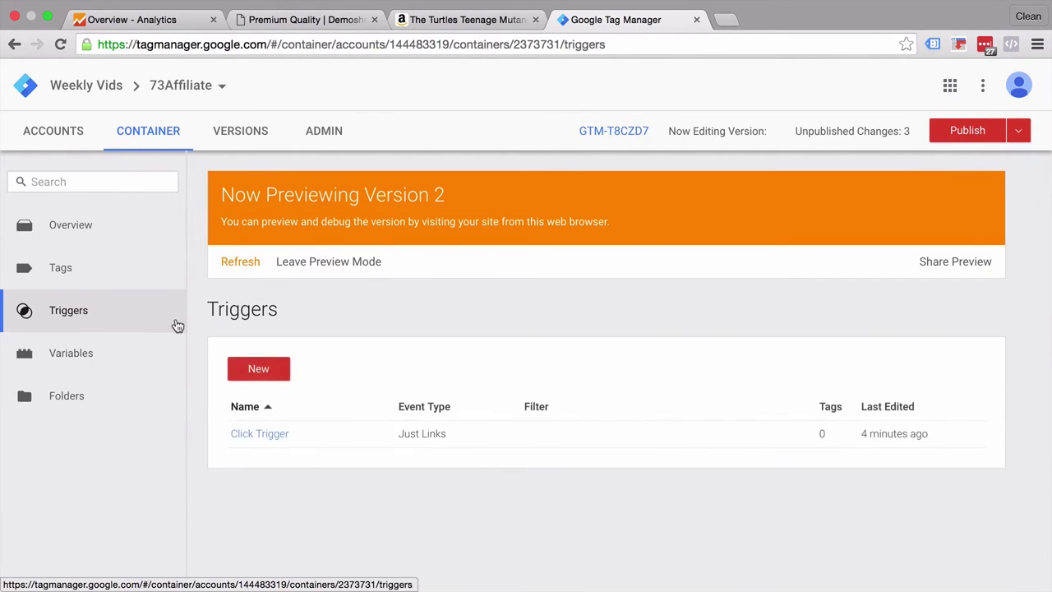
click(259, 435)
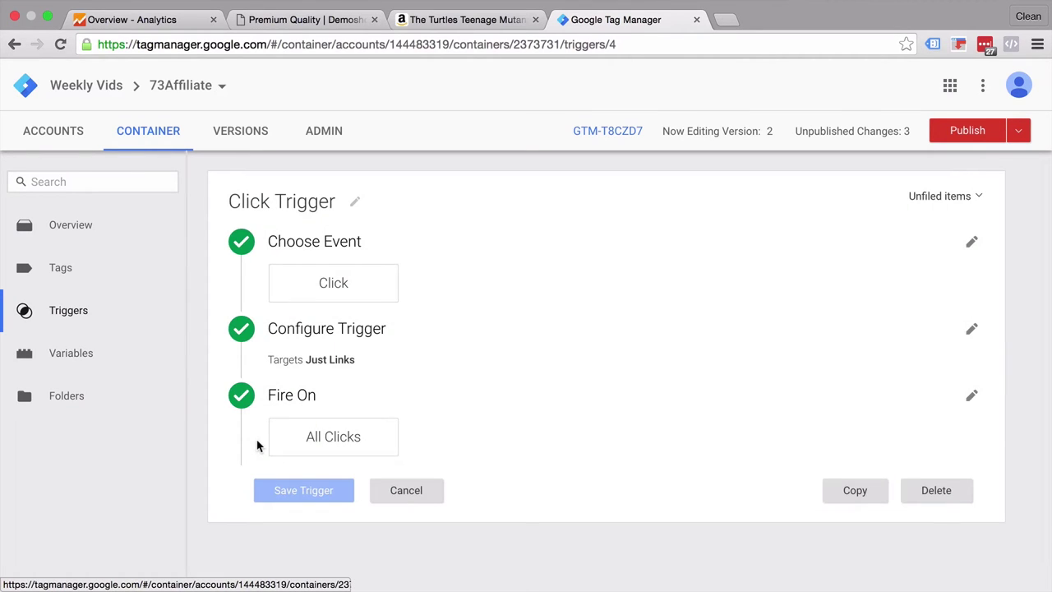
click(264, 202)
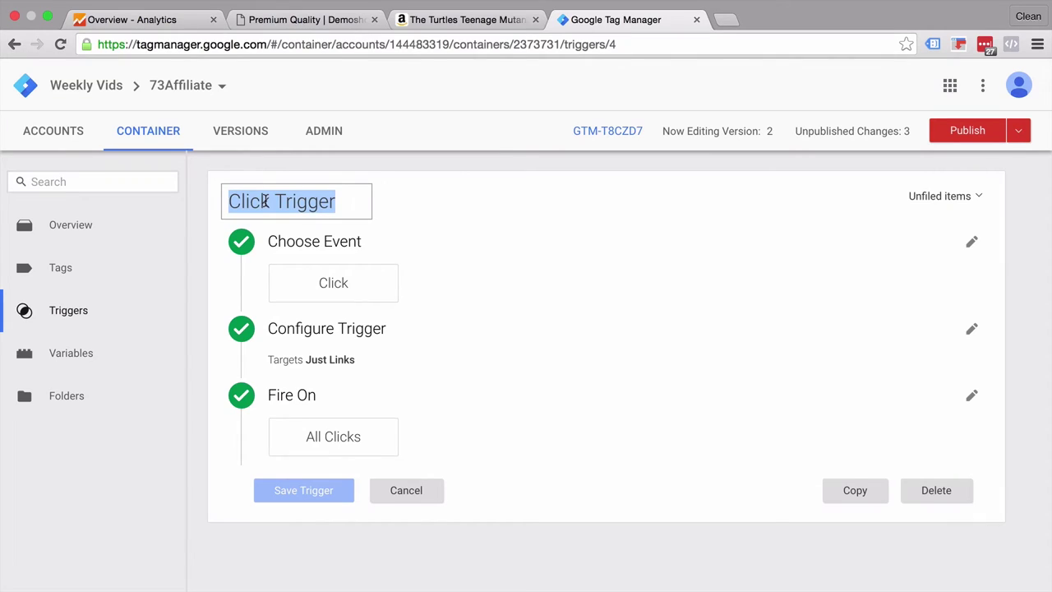
text(click - )
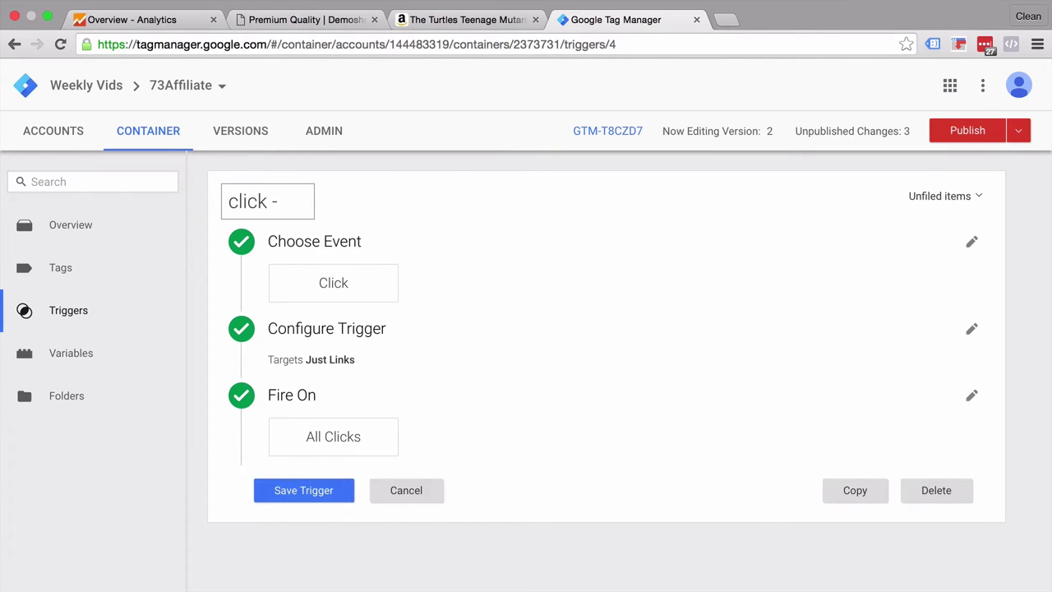
text(amzn.)
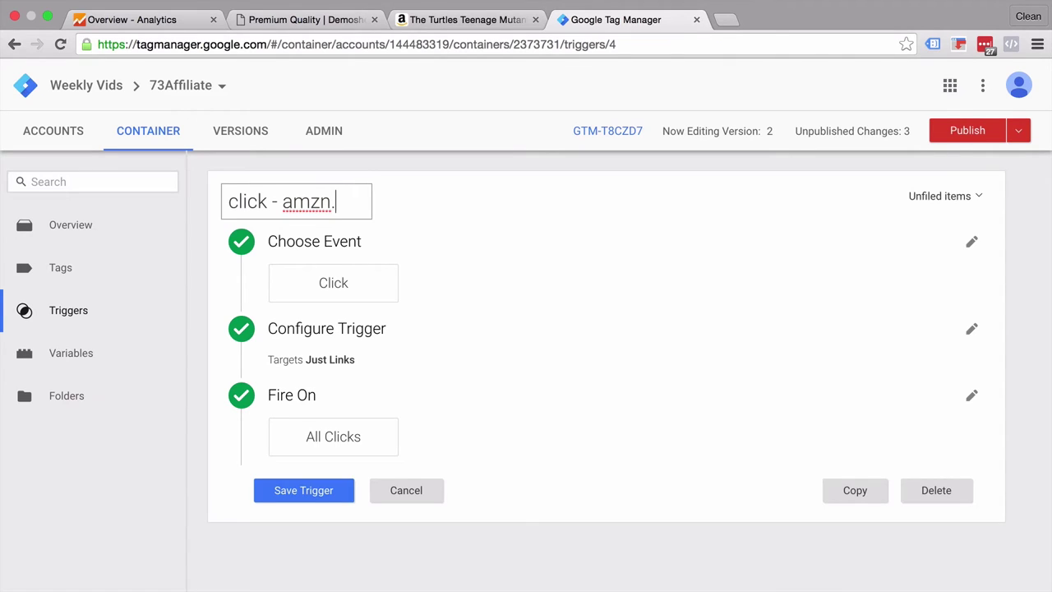
text(to - Affiliate)
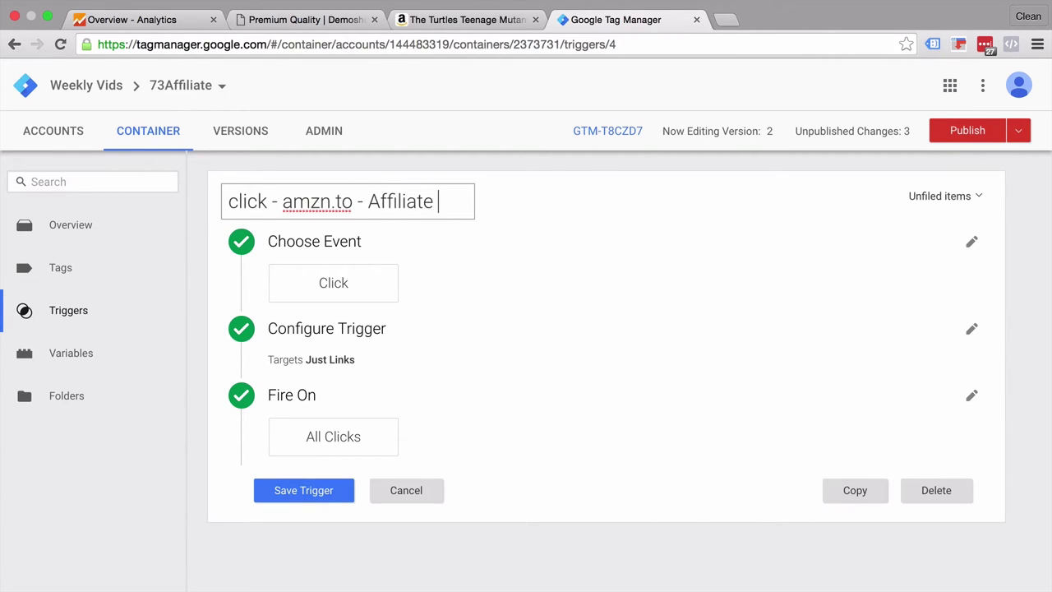
text(Links)
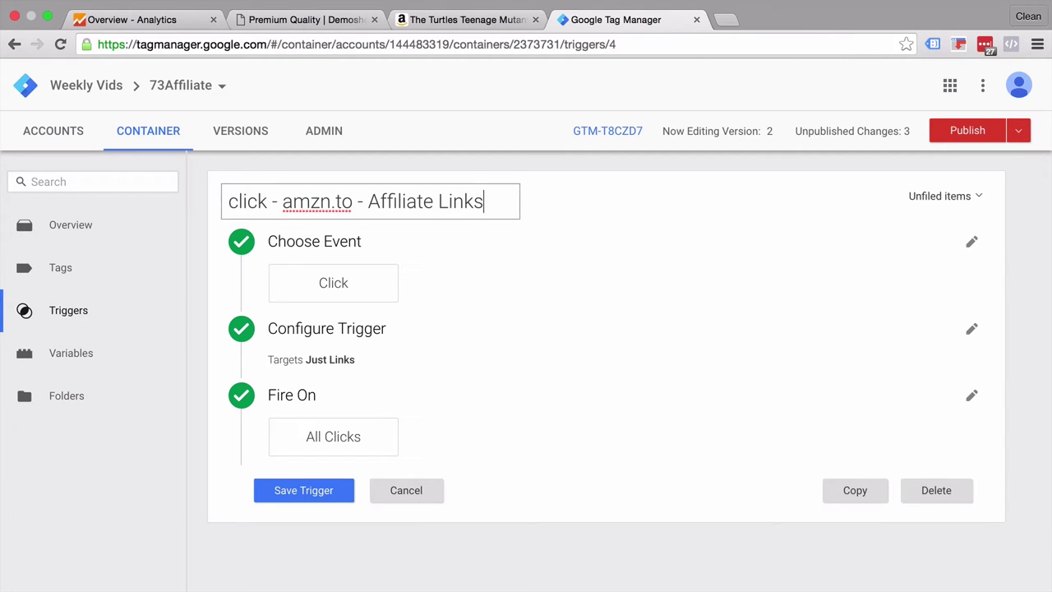
- Turn on Wait for Tags (2000 ms max) and Check Validation in the trigger configuration
click(417, 350)
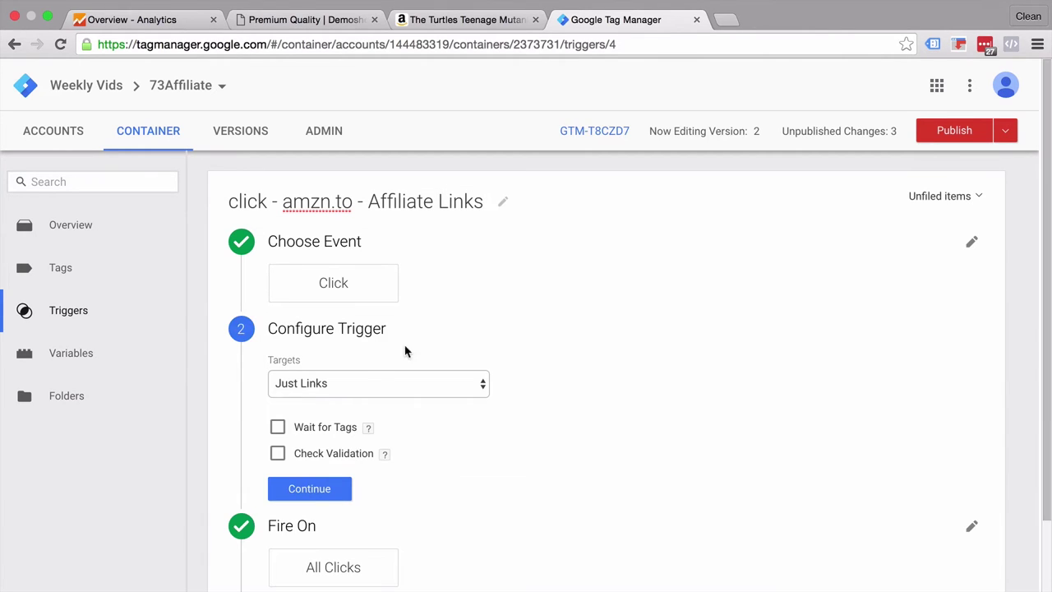
click(277, 427)
click(278, 514)
scroll(246, 518, down, 2)
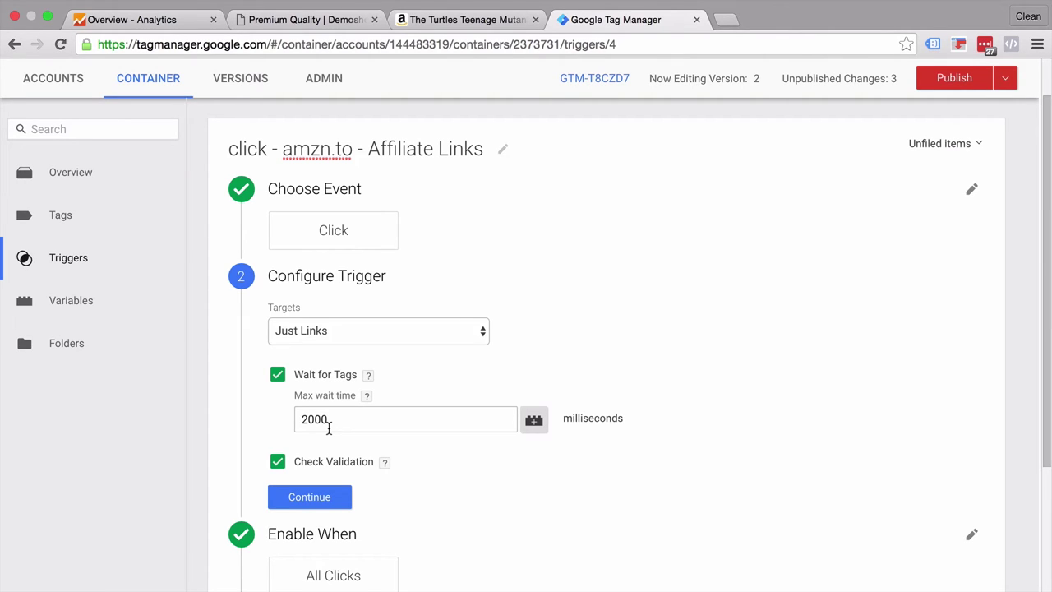
click(294, 498)
scroll(230, 483, down, 5)
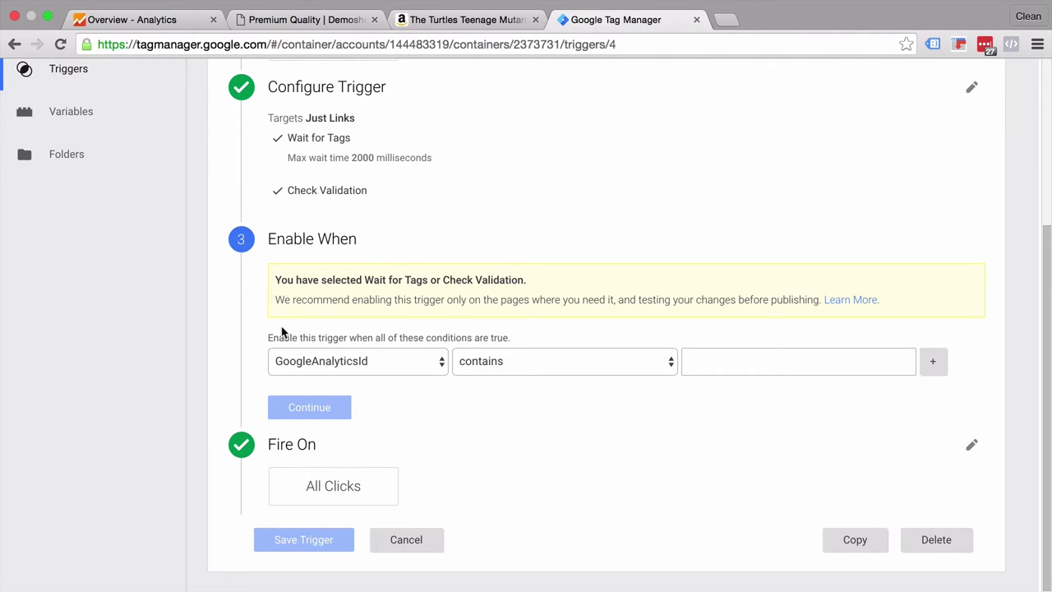
- Enable the trigger only when Page URL contains demoshop.com
click(337, 366)
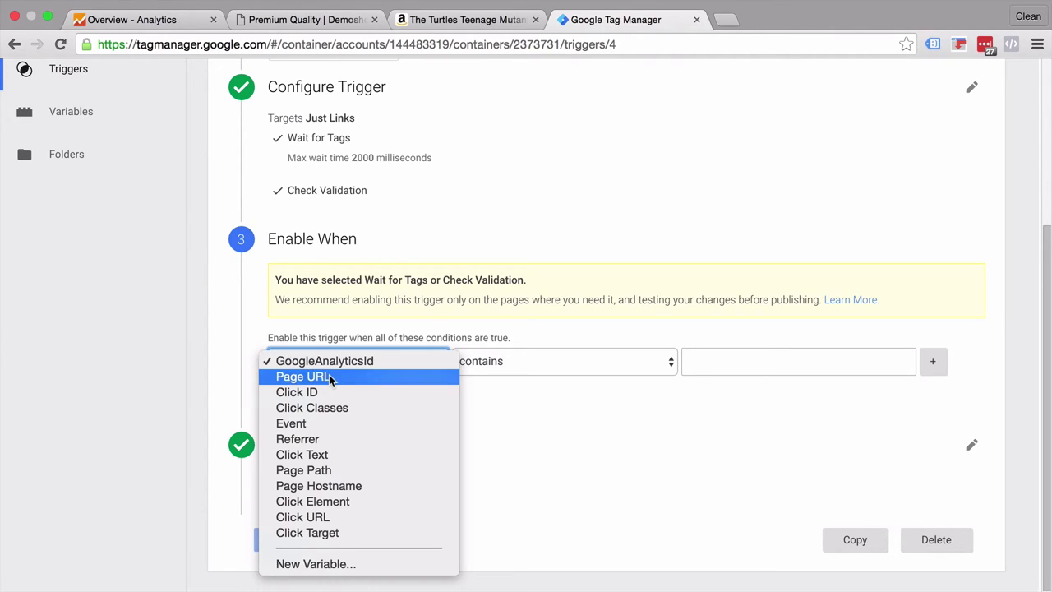
click(485, 370)
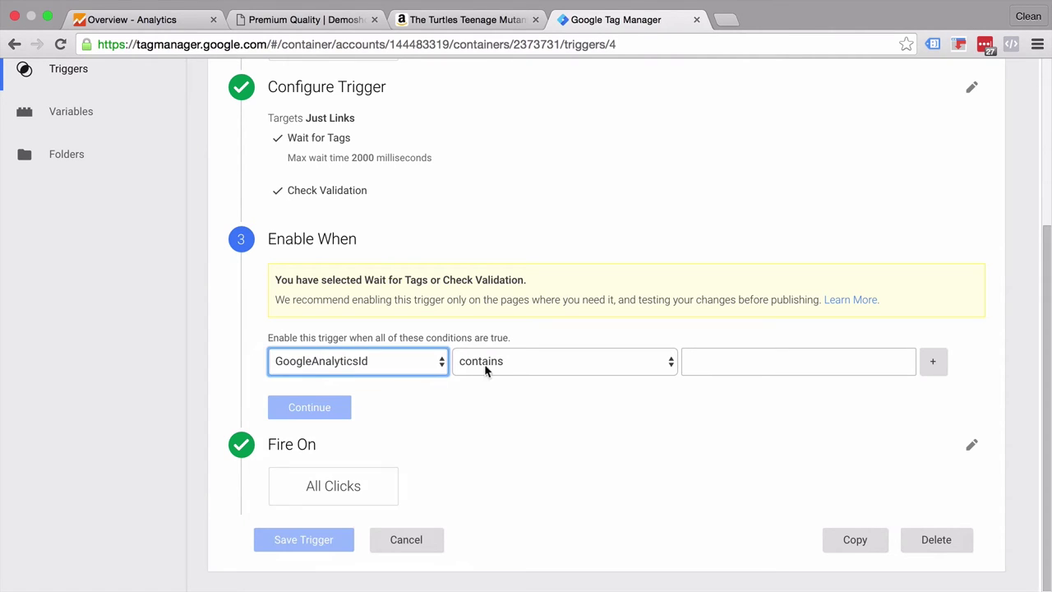
click(805, 371)
click(316, 20)
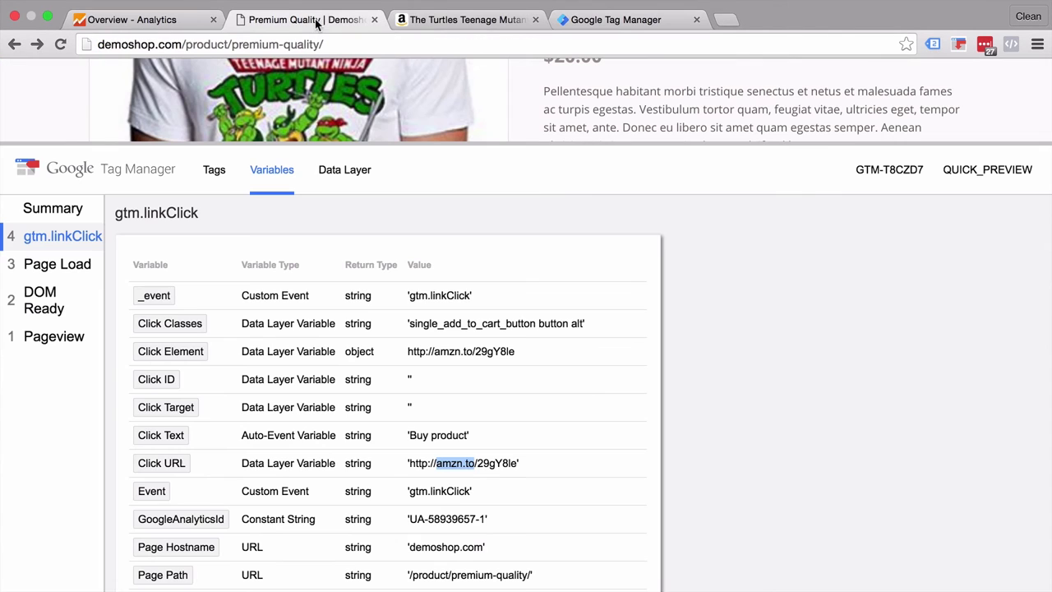
click(561, 16)
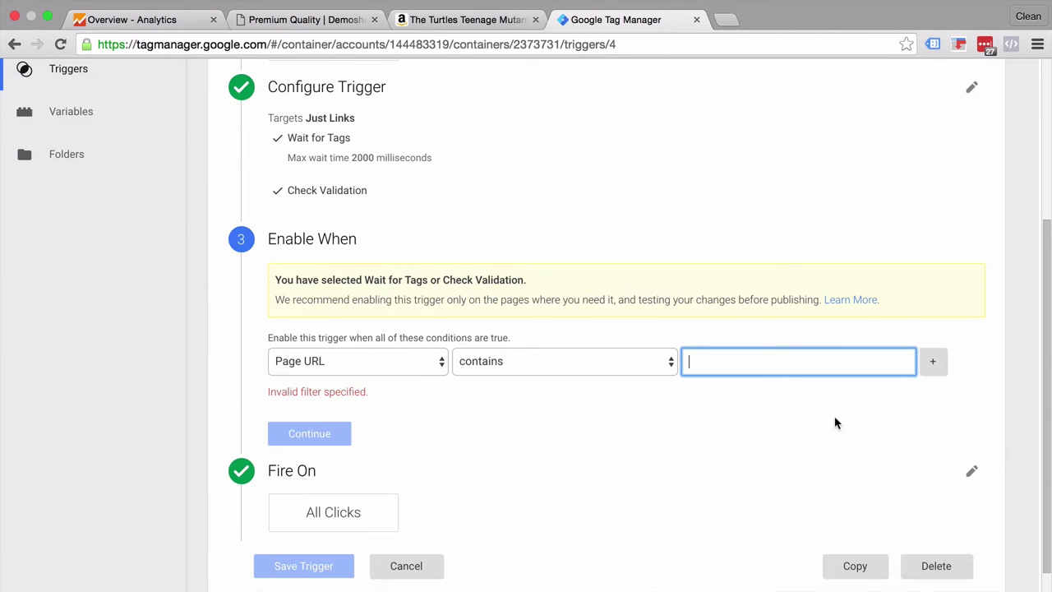
text(demoshop.com)
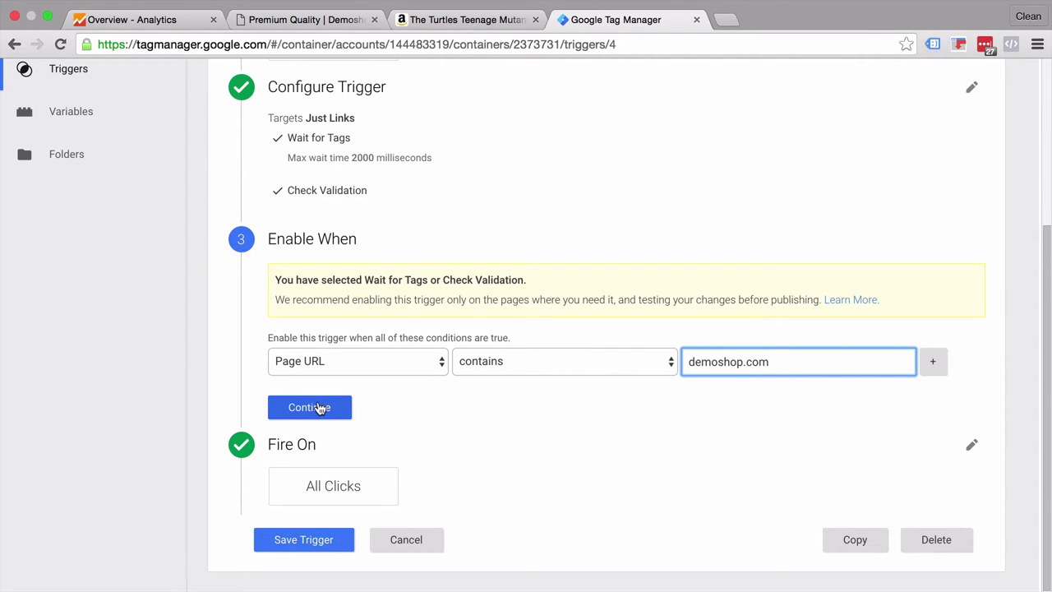
click(320, 408)
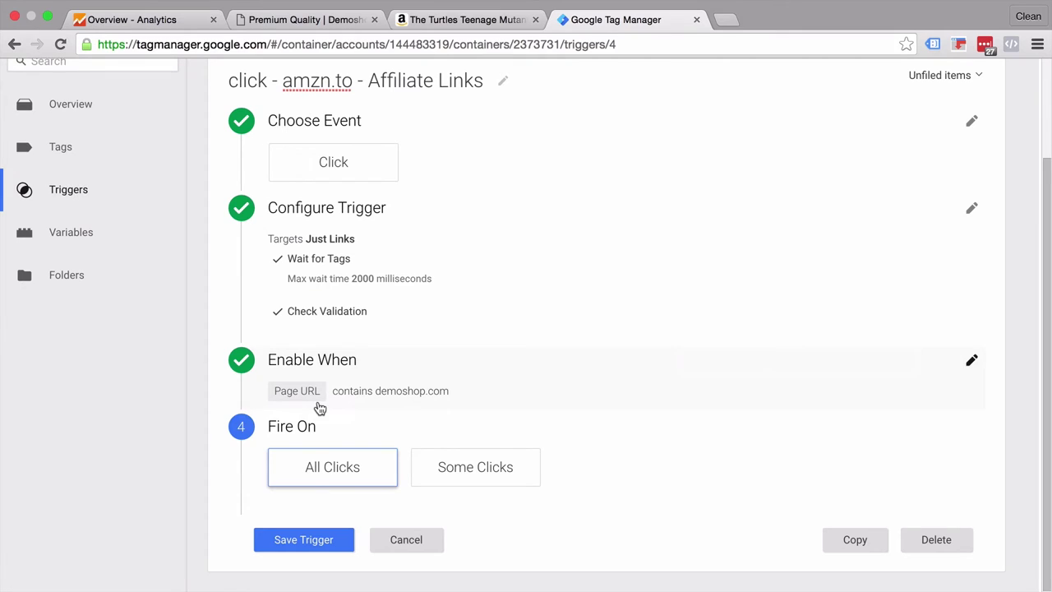
- Fire on Some Clicks where Click URL contains amzn.to, and save the trigger
click(434, 476)
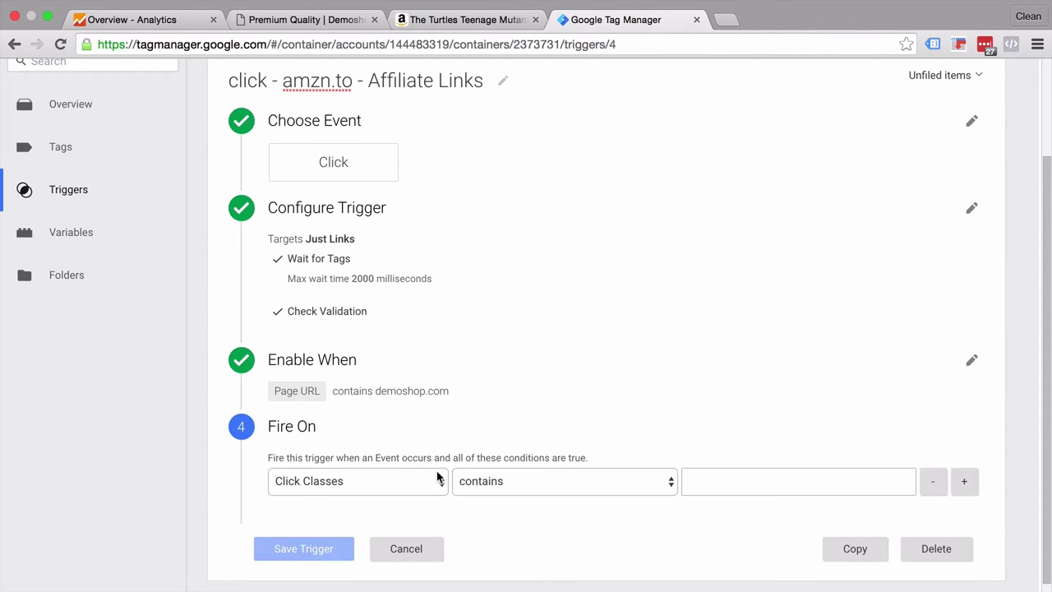
click(335, 475)
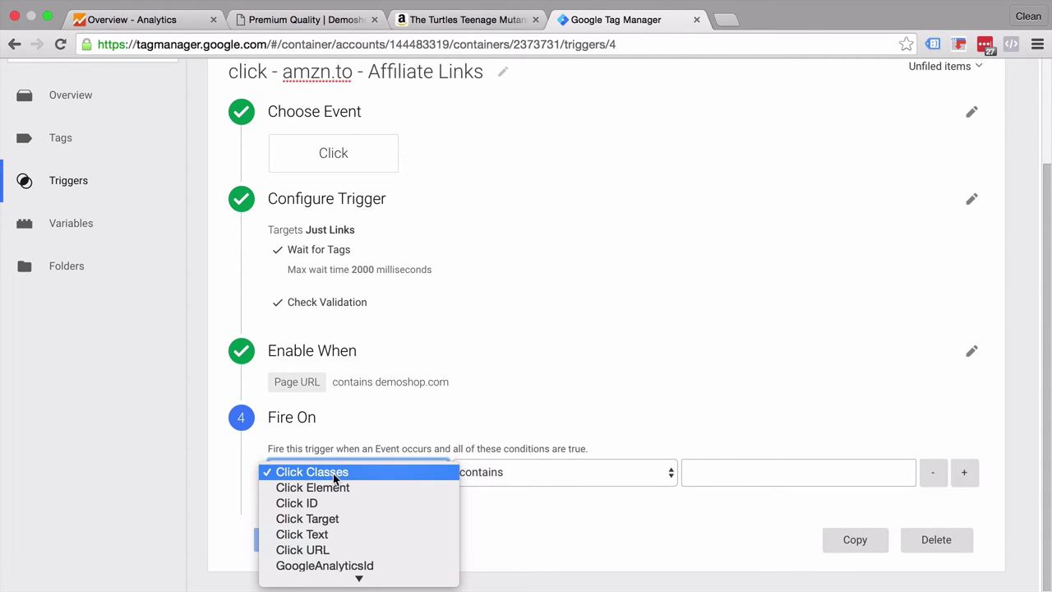
click(344, 550)
click(721, 467)
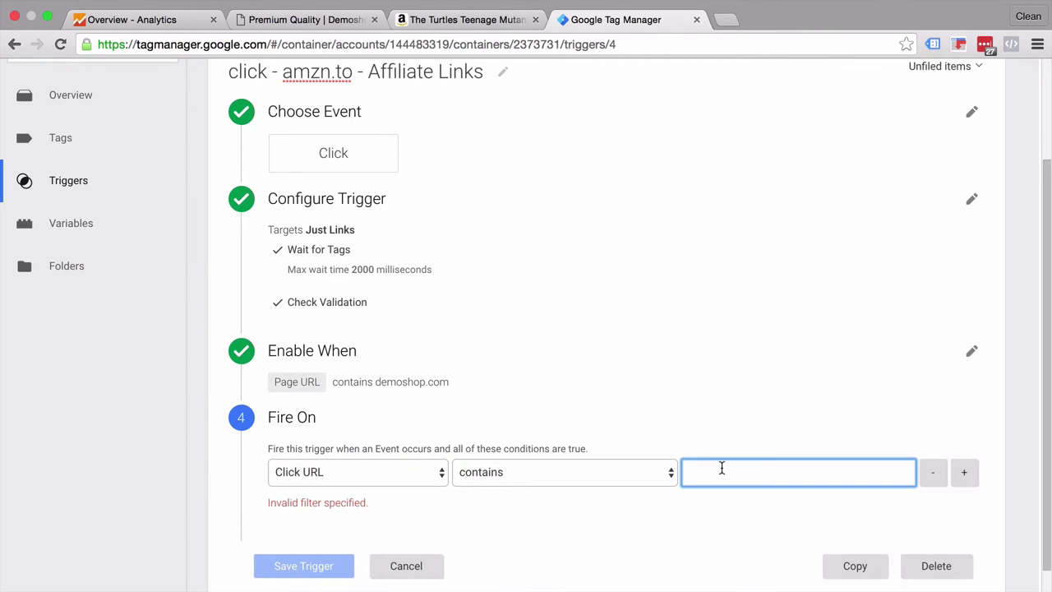
text(amzn.to)
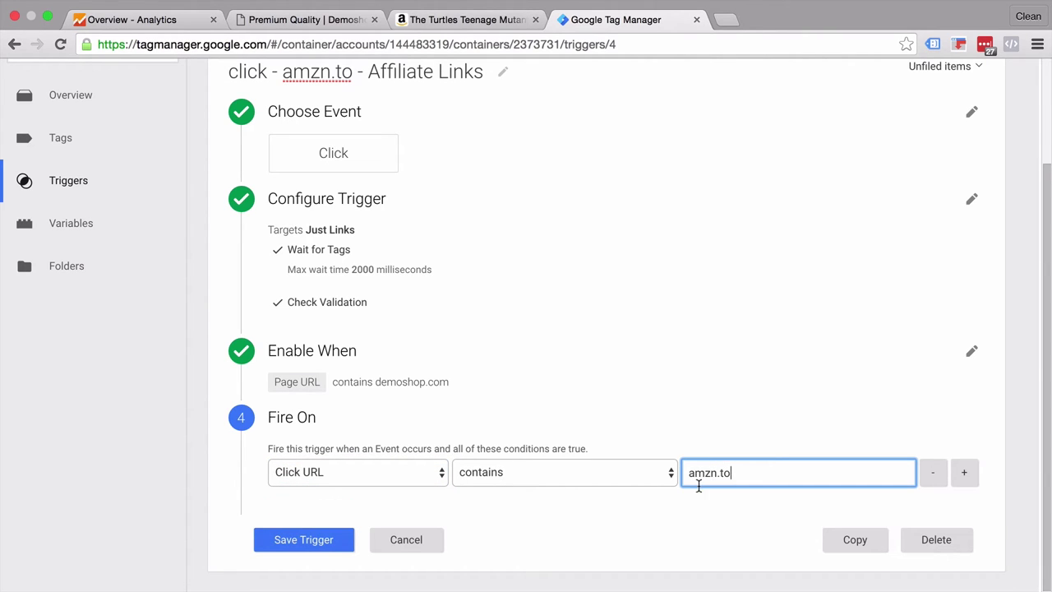
click(519, 480)
scroll(551, 505, down, 3)
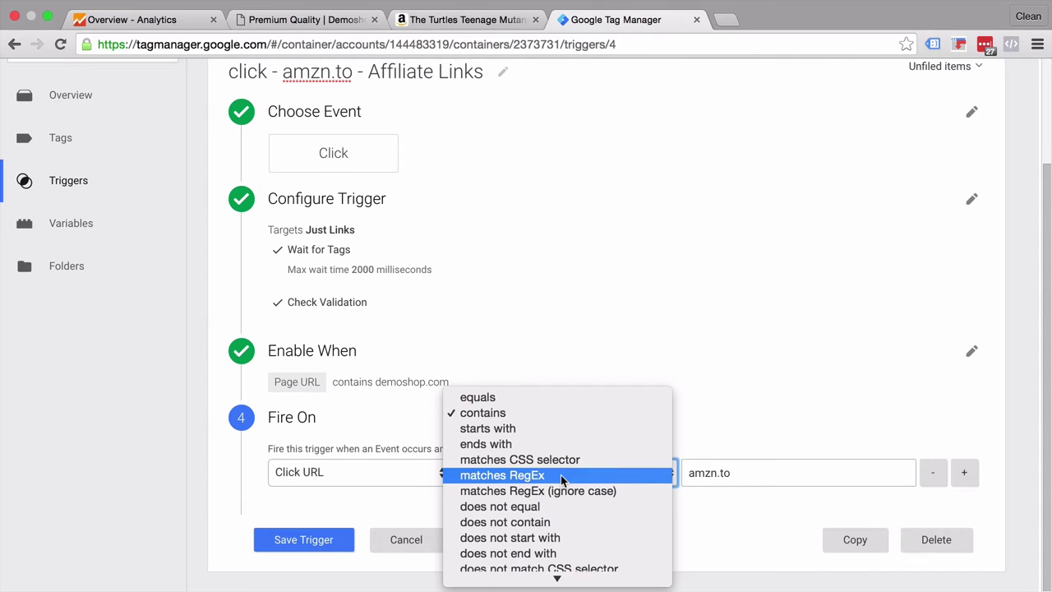
click(822, 427)
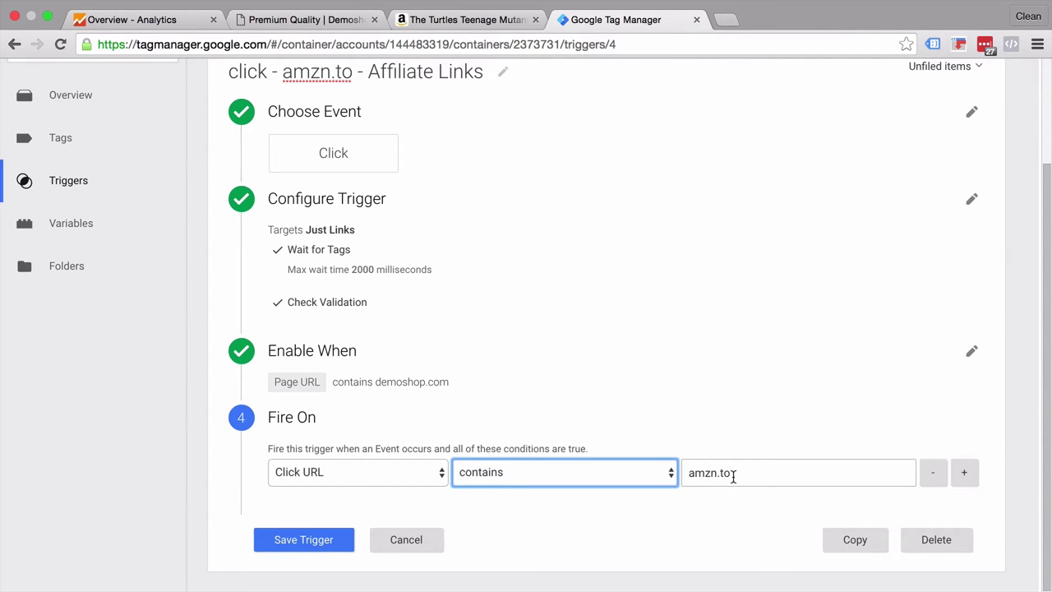
click(316, 545)
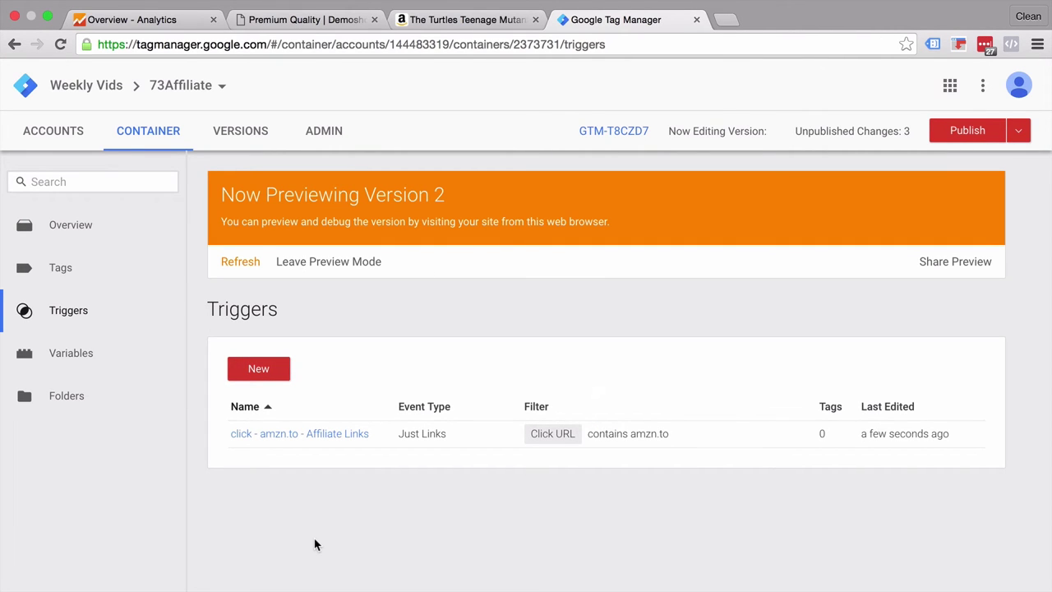
- Create a new tag named 'GA - Event - Affiliate Links'
click(95, 277)
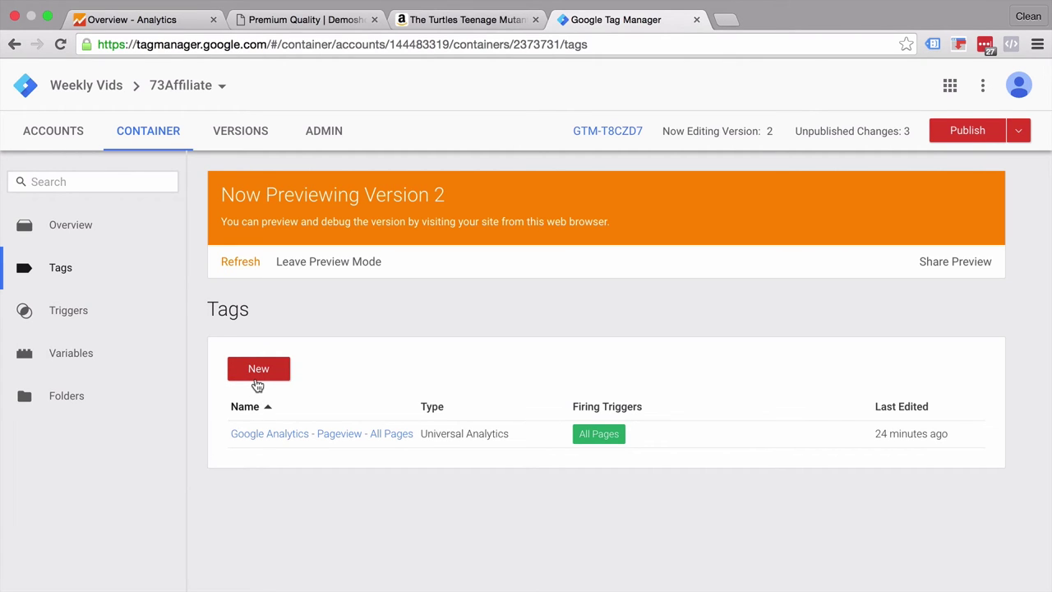
click(256, 379)
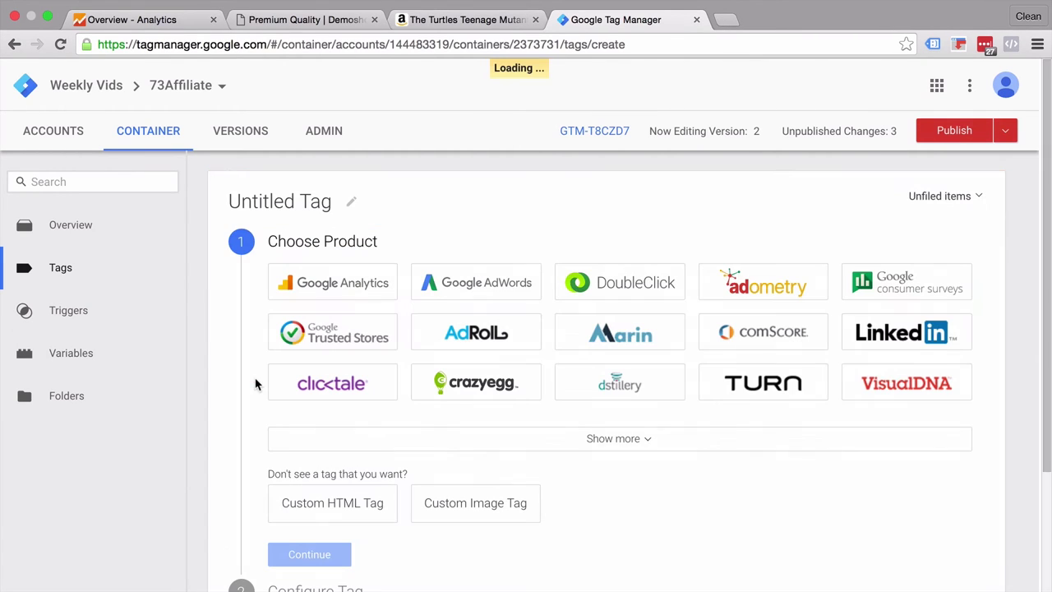
click(303, 199)
triple_click(303, 199)
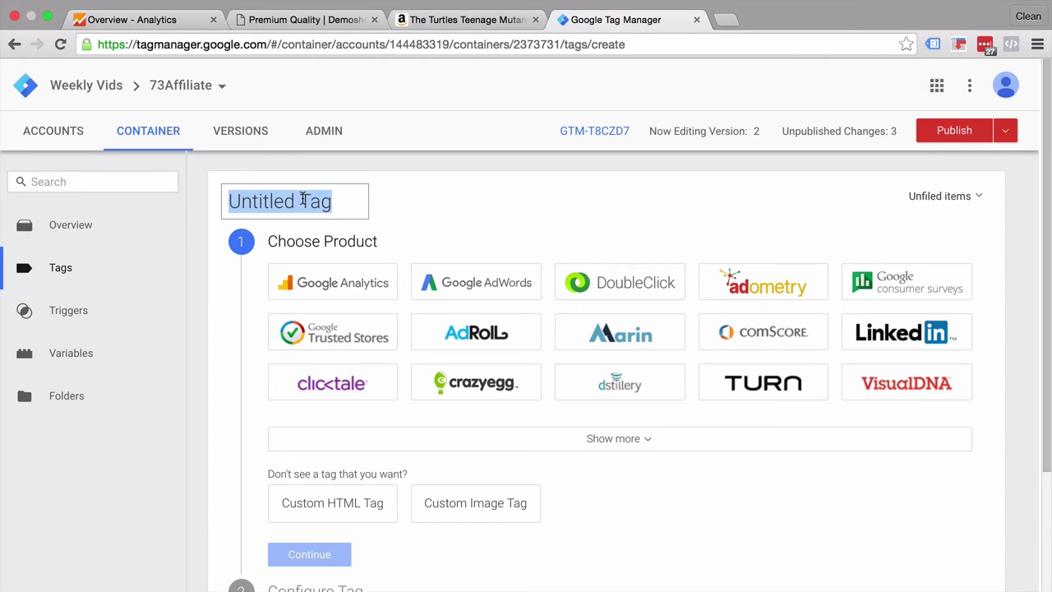
text(GA )
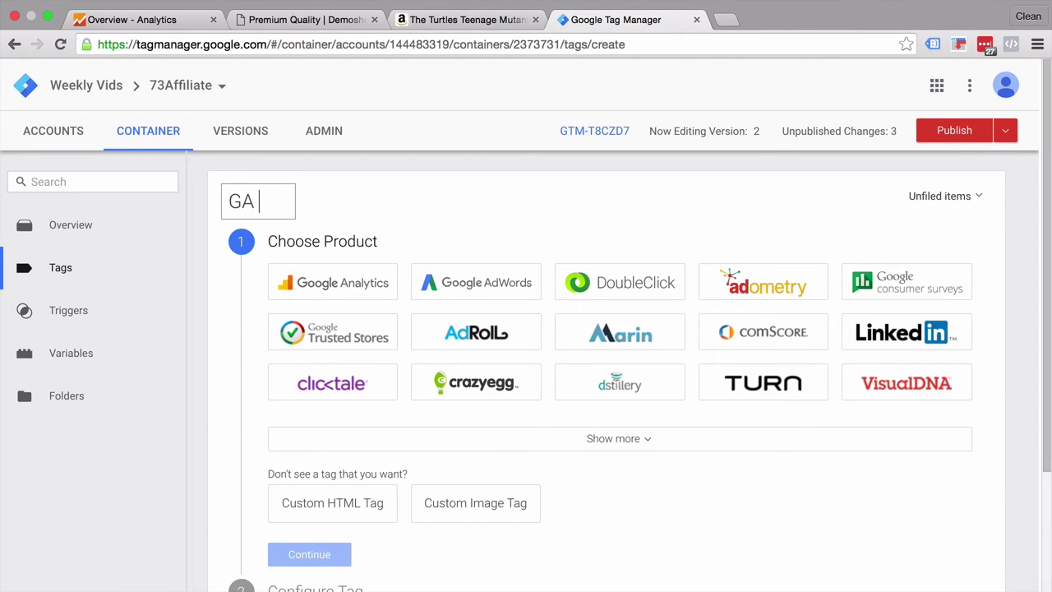
text(- Event -)
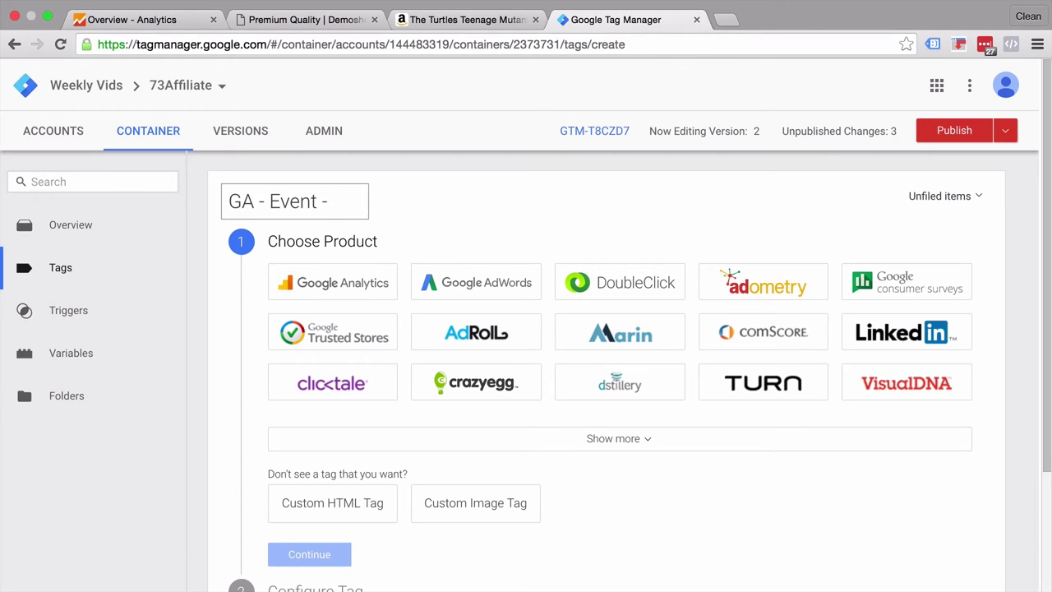
text( Affiliate Links)
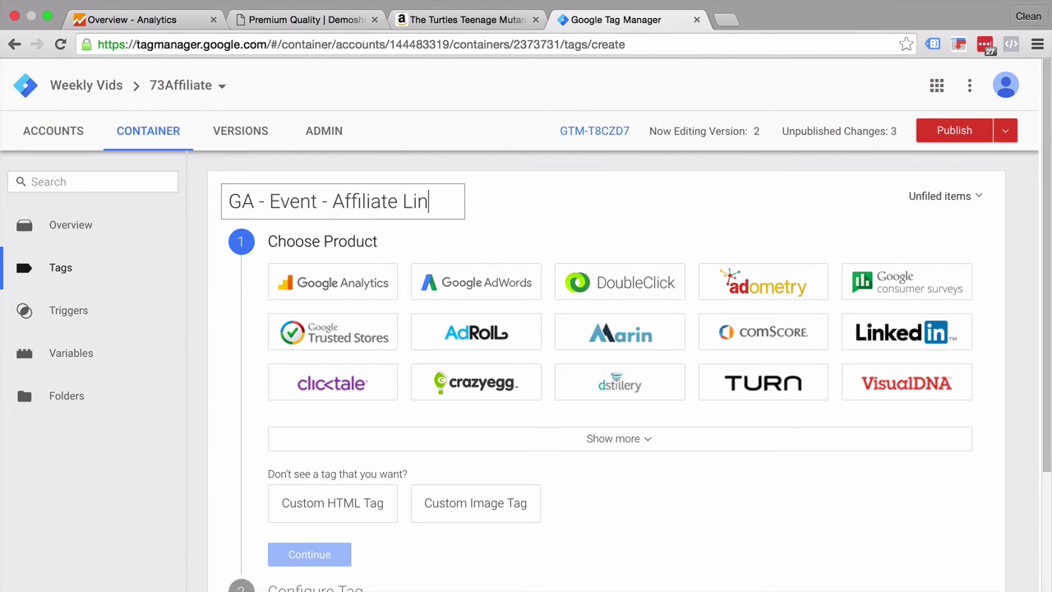
- Make it a Google Analytics Universal Analytics tag with Tracking ID {{GoogleAnalyticsId}}
click(341, 279)
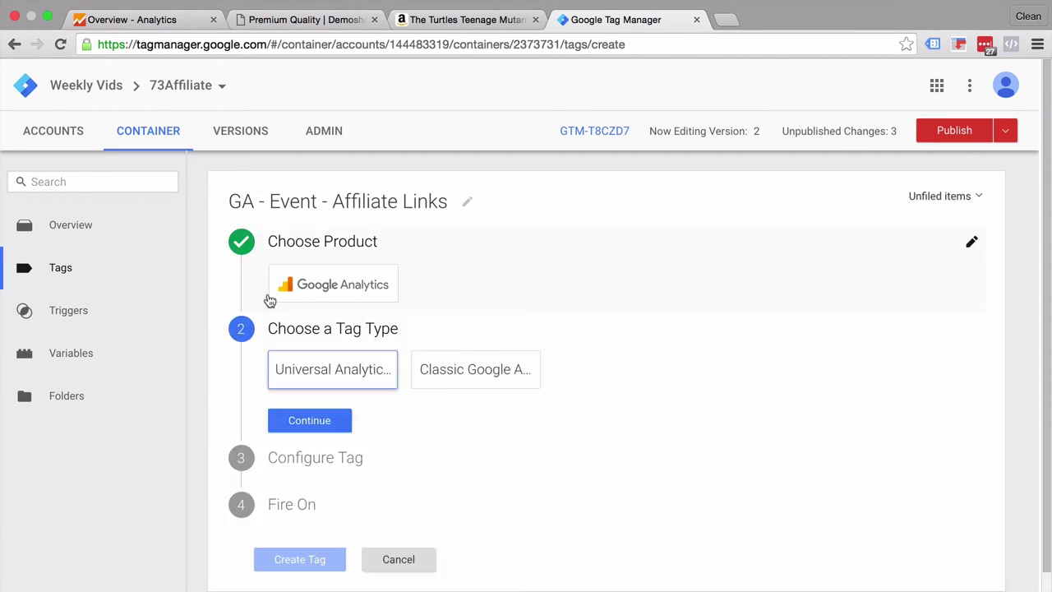
scroll(269, 301, down, 1)
click(330, 351)
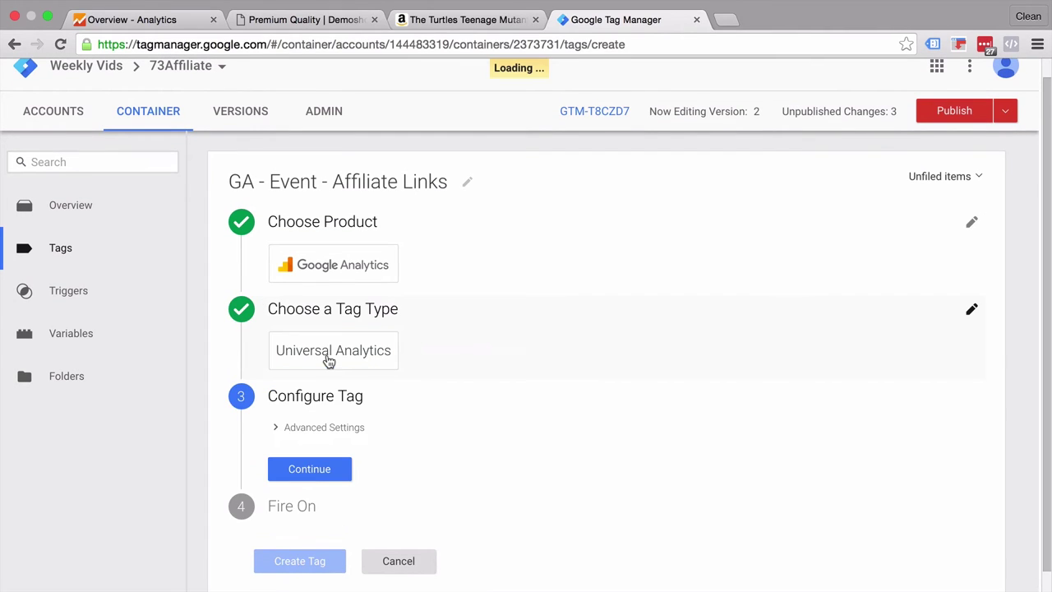
scroll(215, 483, down, 3)
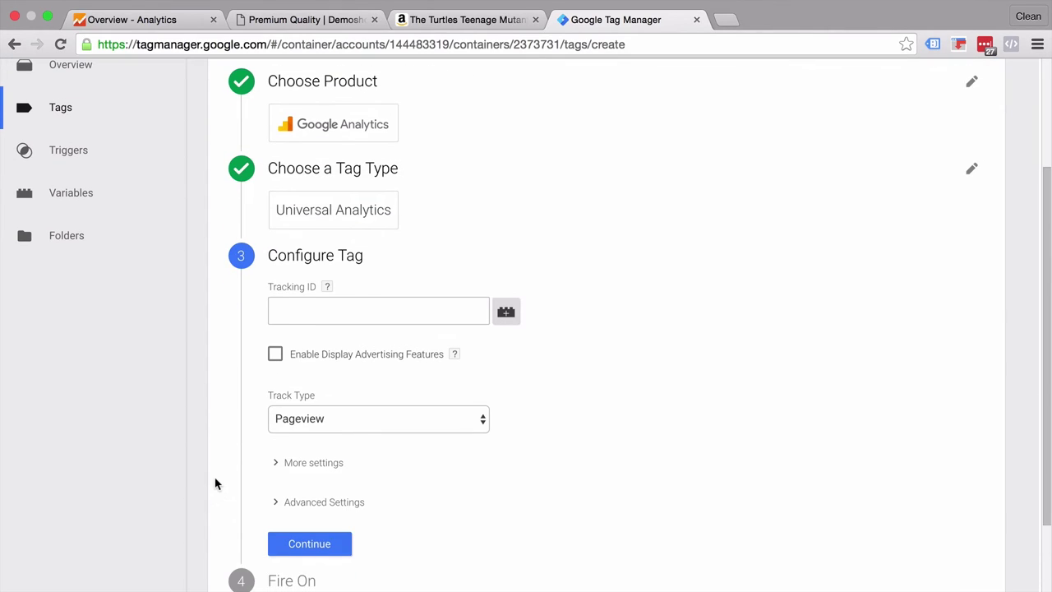
click(399, 309)
click(506, 313)
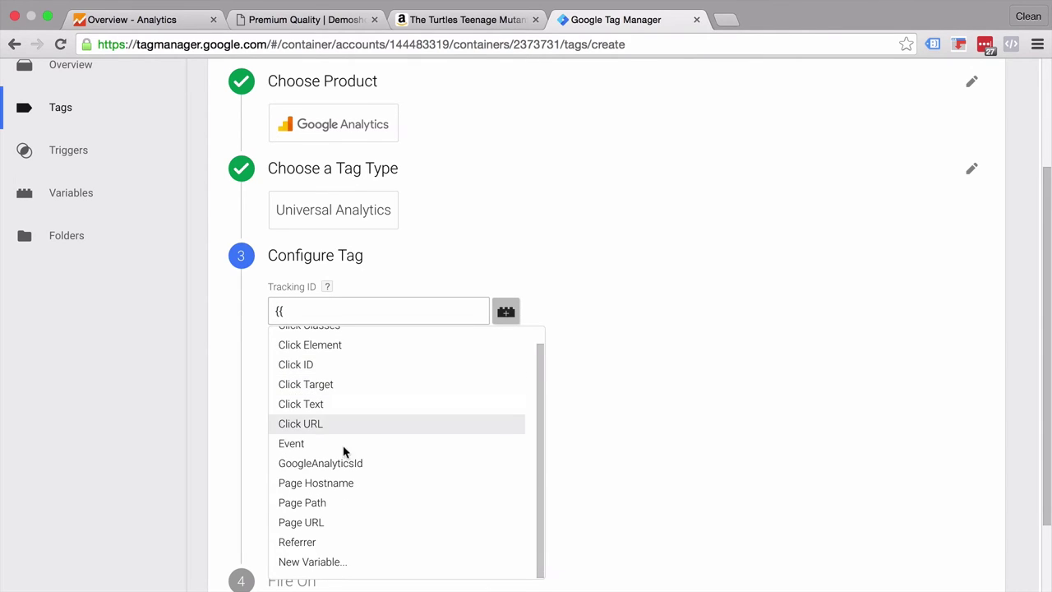
click(330, 465)
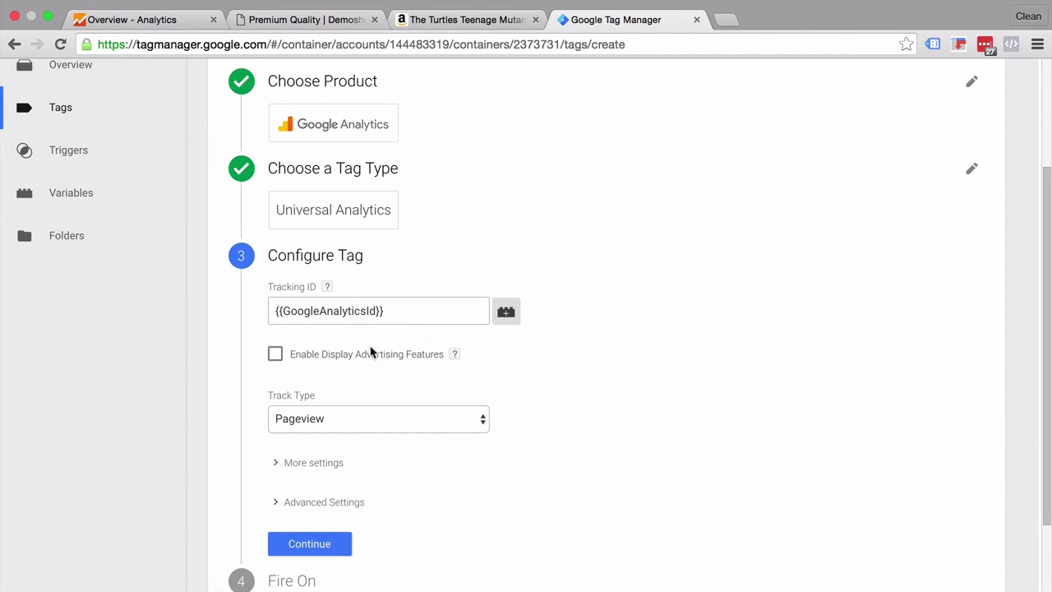
- Set Track Type to Event with Category 'Affiliate Links'
click(336, 420)
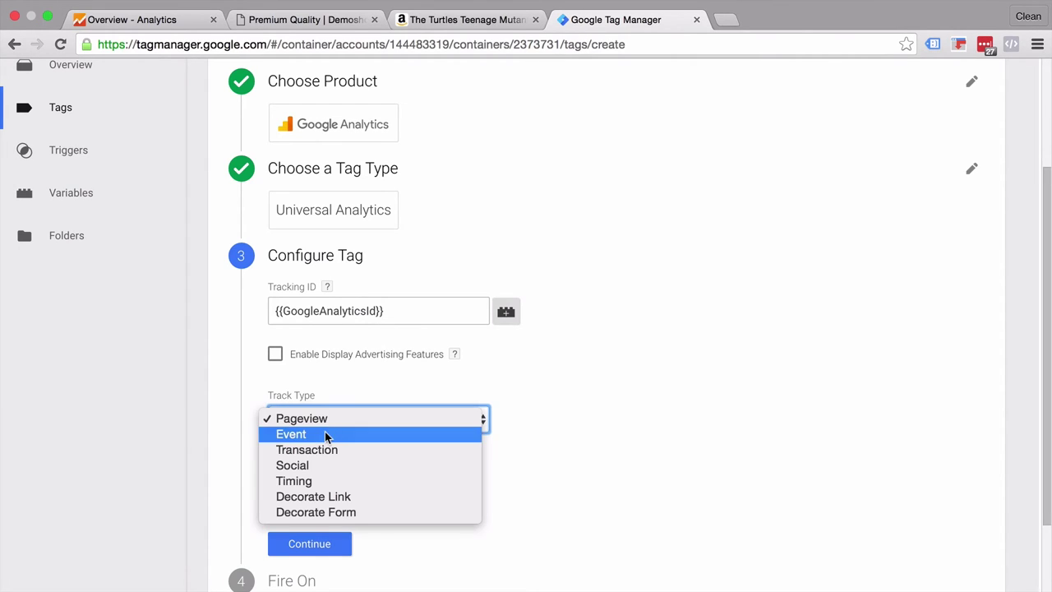
click(326, 432)
scroll(244, 456, down, 4)
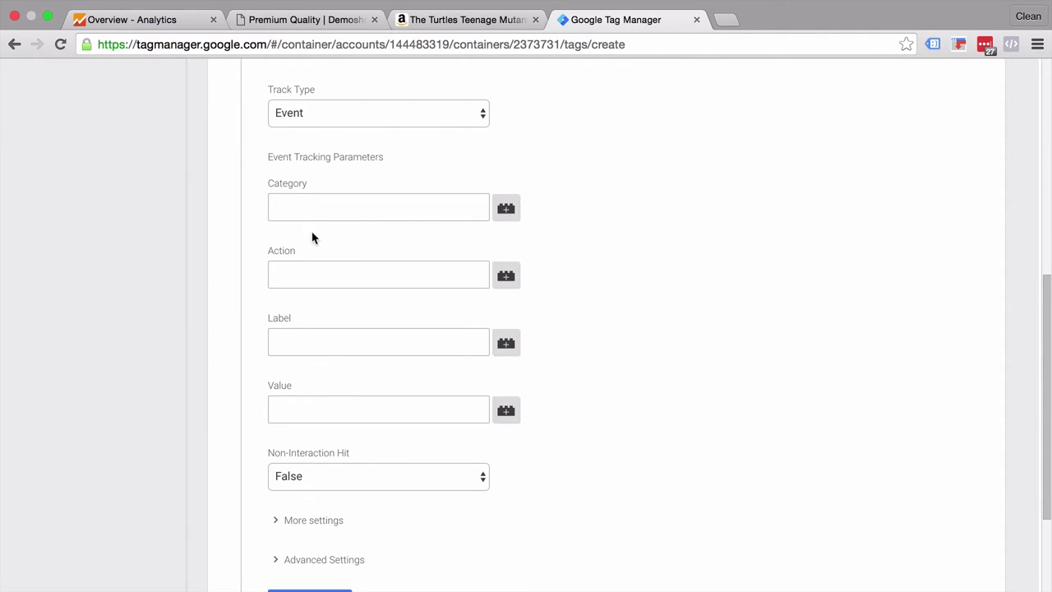
click(367, 214)
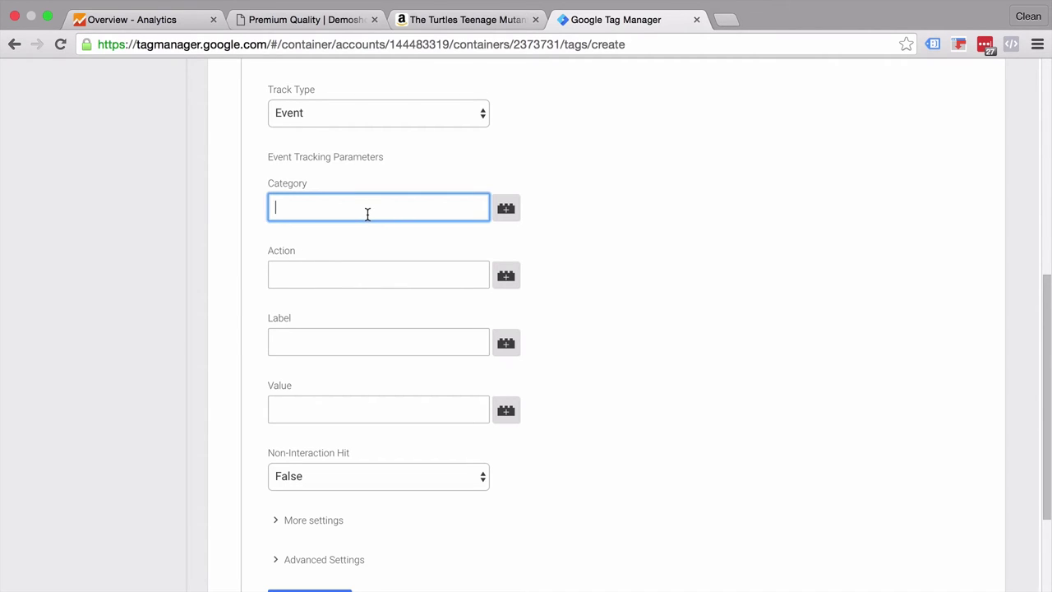
text(Affiliate Links)
- Set Action to {{Click URL}}, Label to {{Page Path}}, and keep Non-Interaction Hit False
click(327, 264)
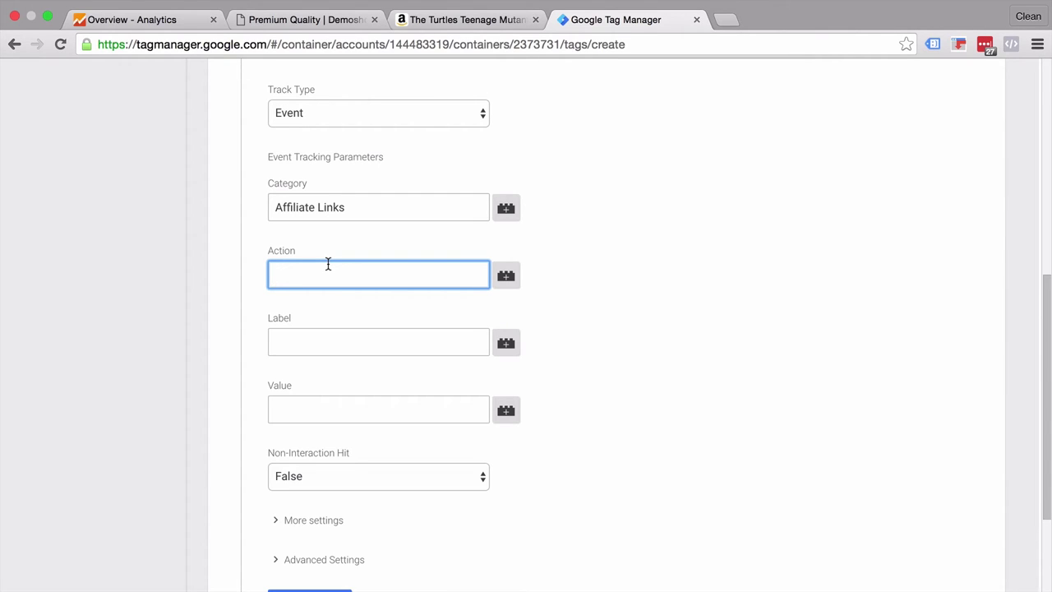
click(514, 285)
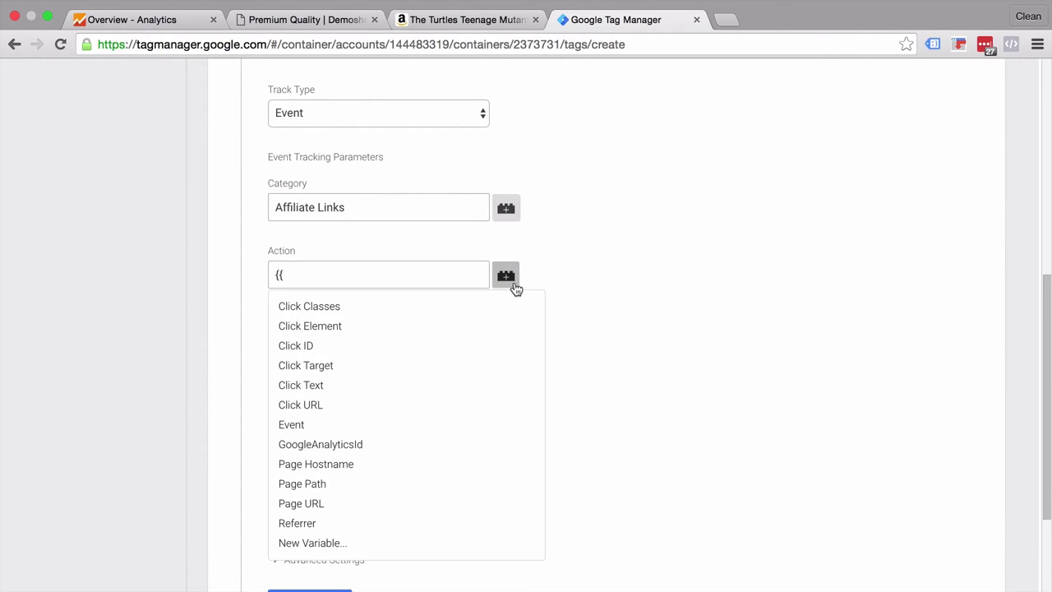
click(317, 404)
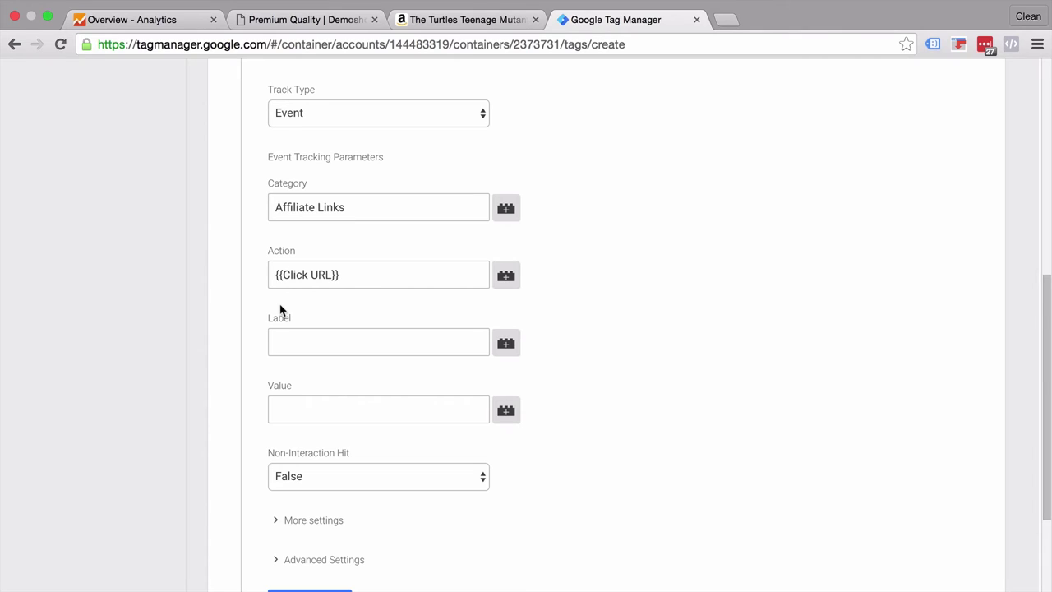
click(321, 347)
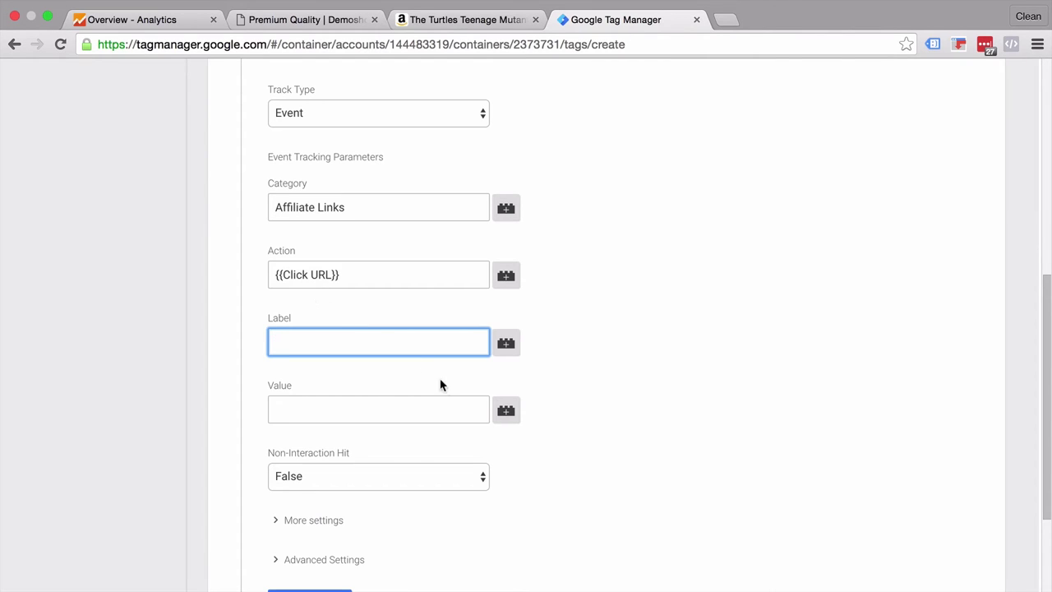
click(505, 343)
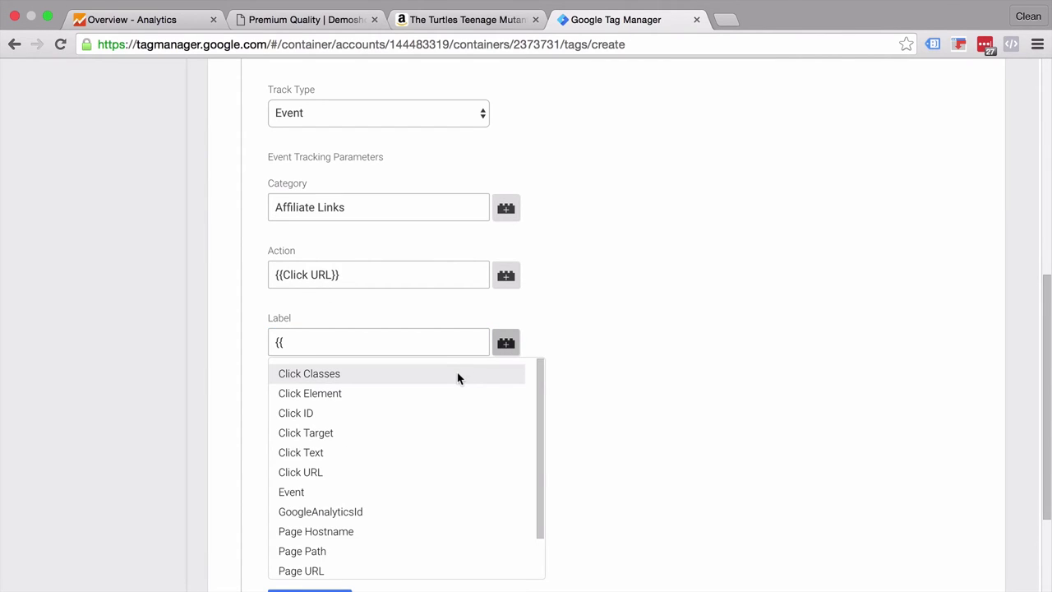
scroll(460, 375, down, 1)
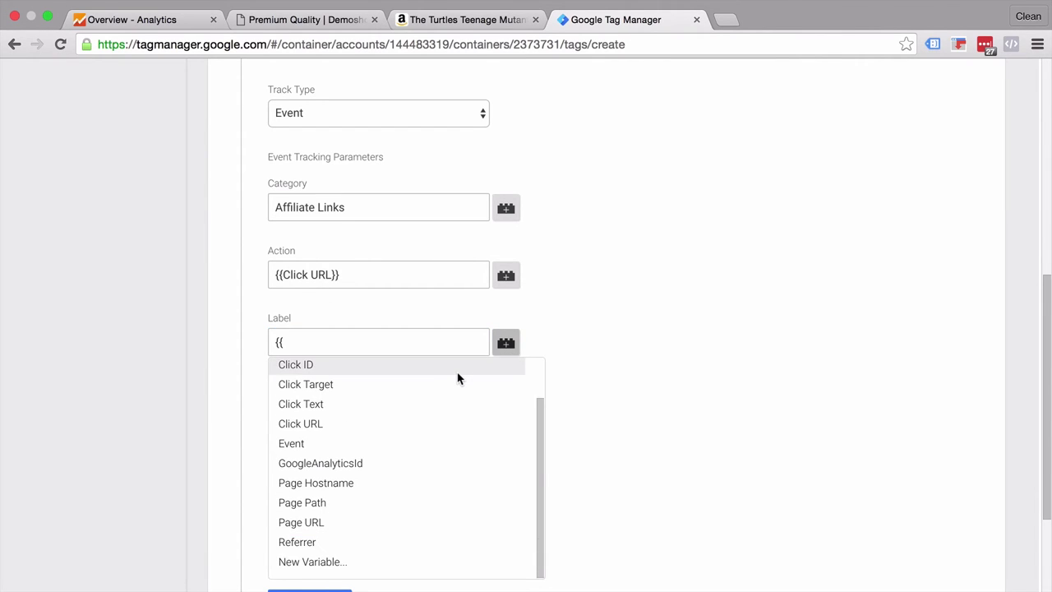
click(312, 503)
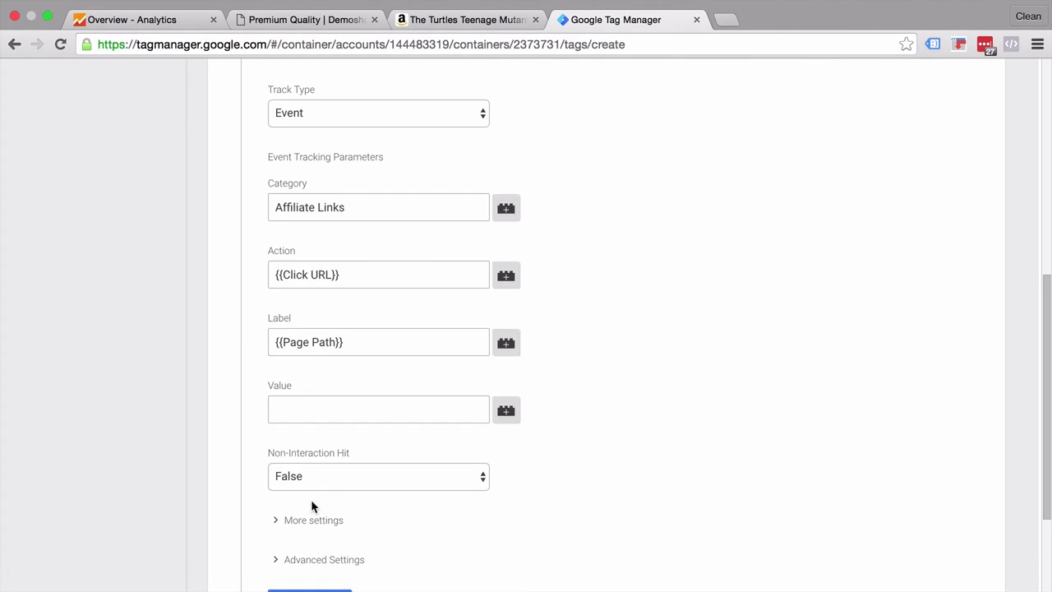
scroll(445, 294, down, 4)
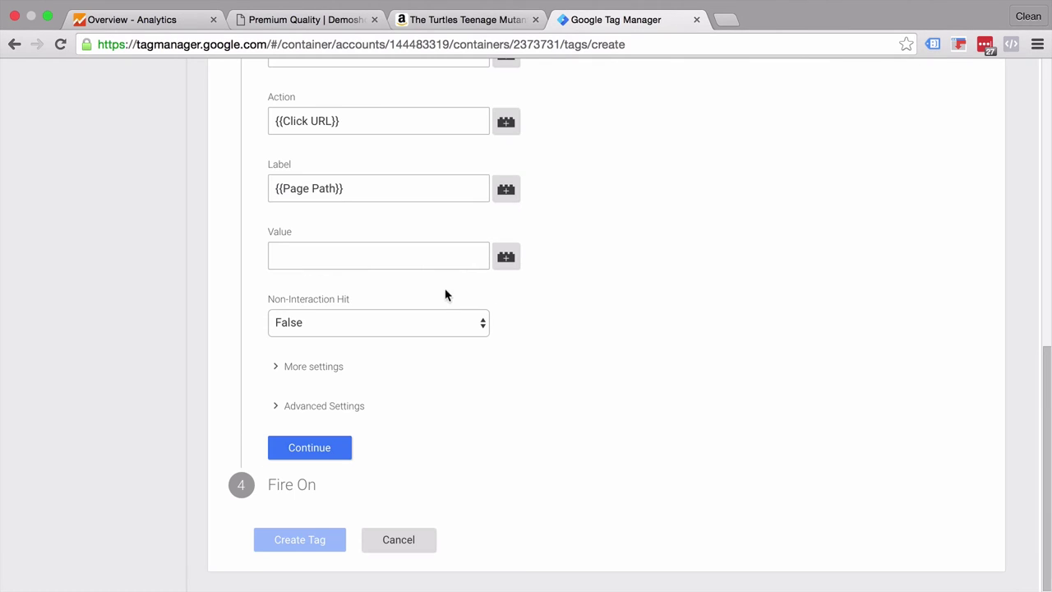
click(369, 323)
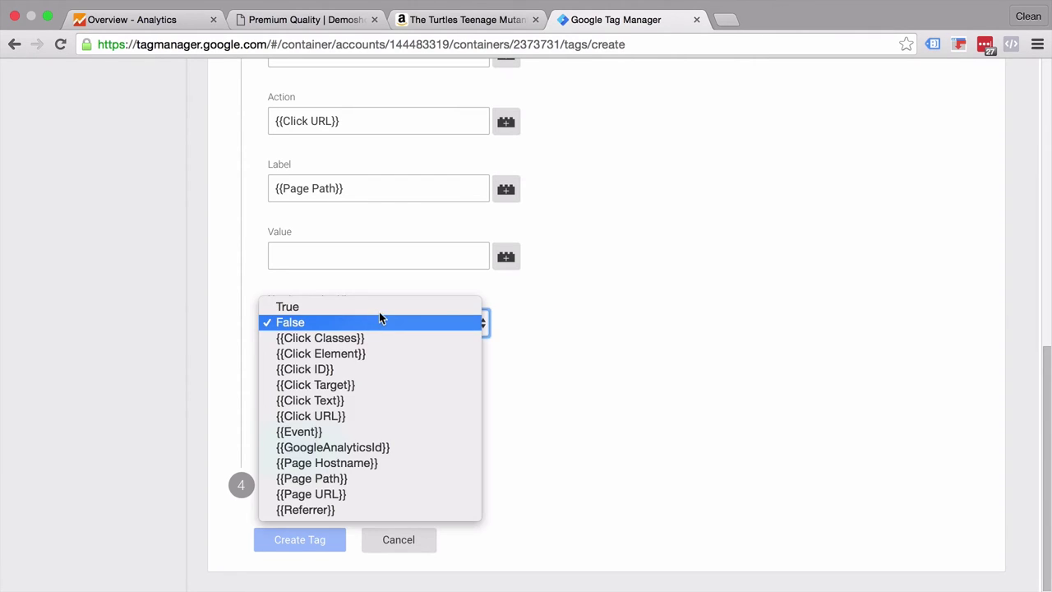
click(506, 336)
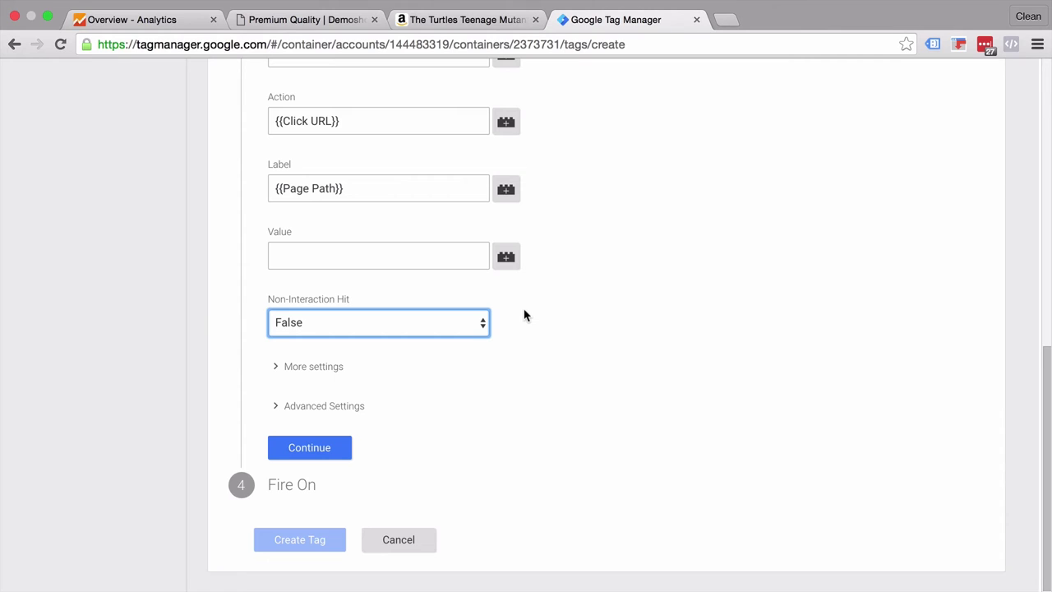
- Attach the 'click - amzn.to - Affiliate Links' trigger and save the tag
click(331, 445)
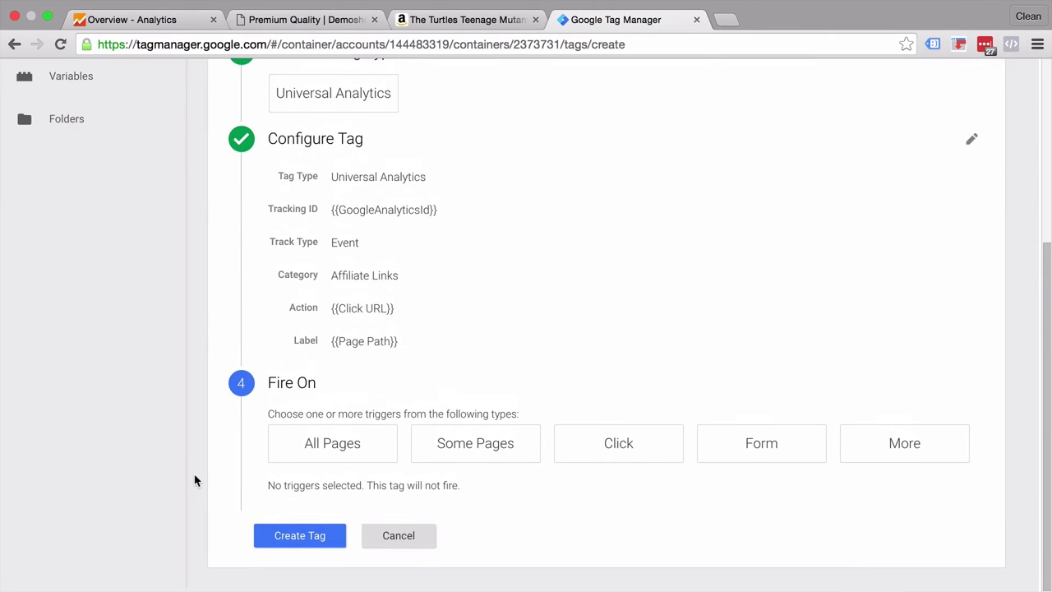
click(904, 447)
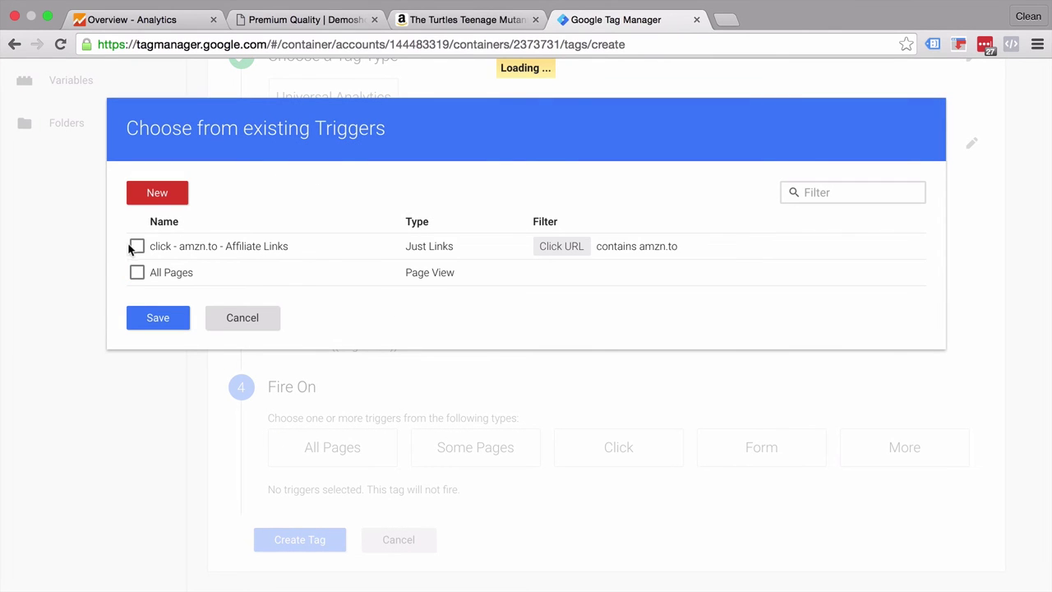
click(137, 247)
click(156, 316)
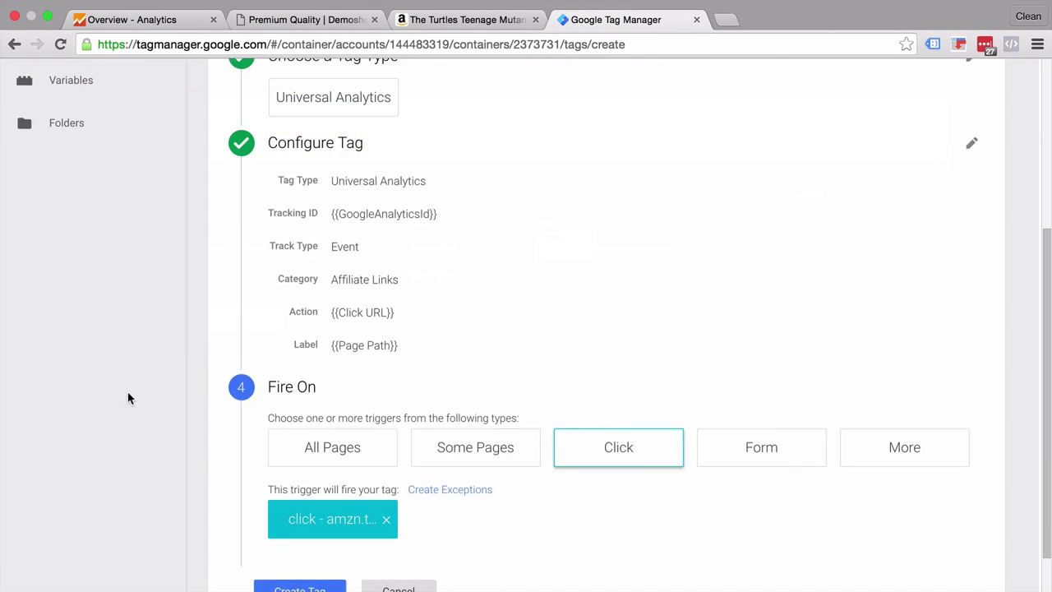
click(311, 542)
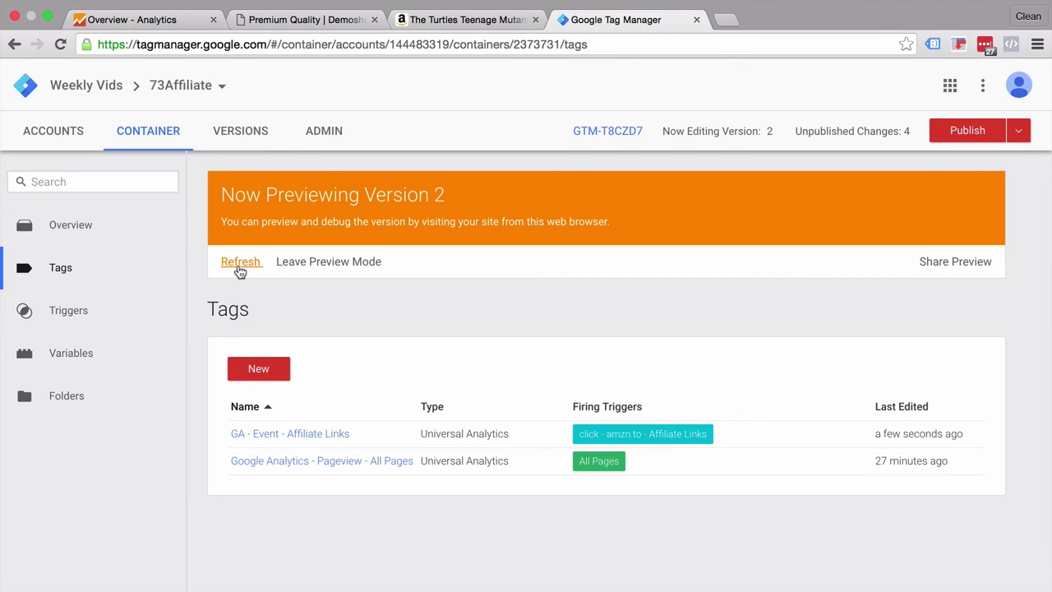
- Reload the Demoshop product page in preview and click its amzn.to affiliate link
click(289, 20)
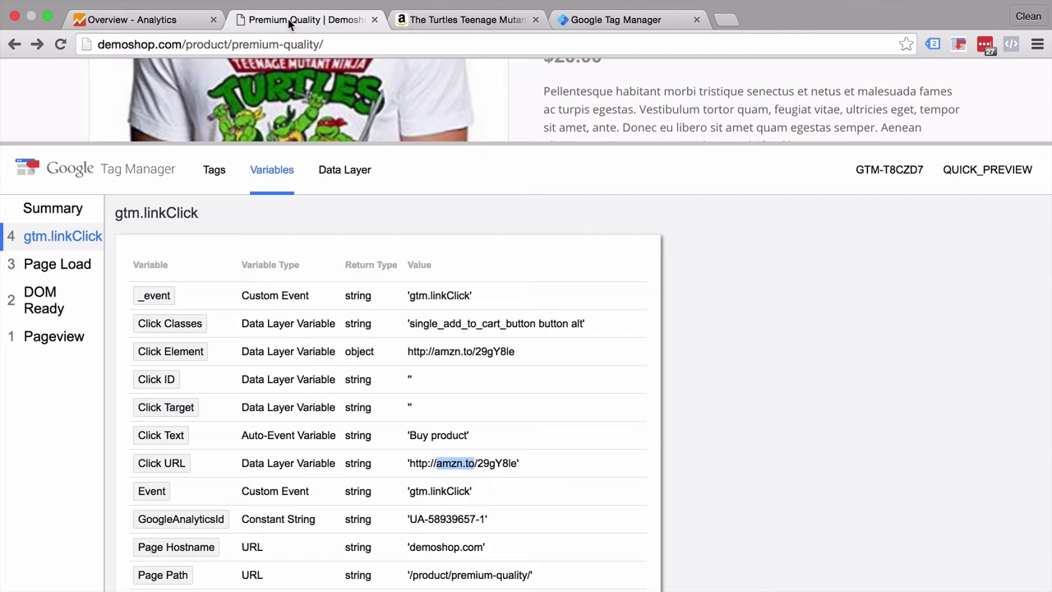
key(super+r)
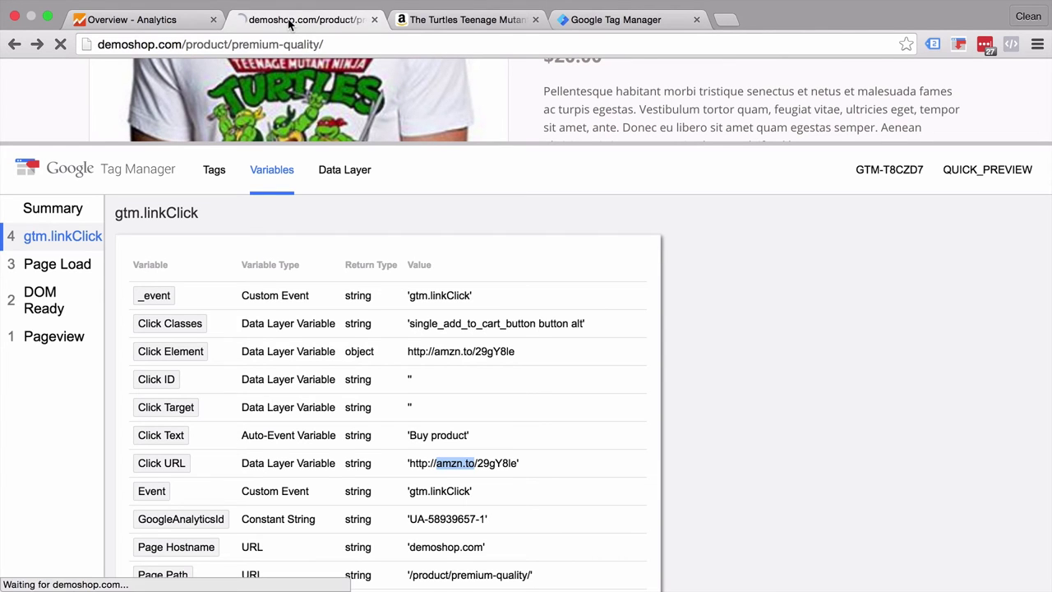
middle_click(462, 20)
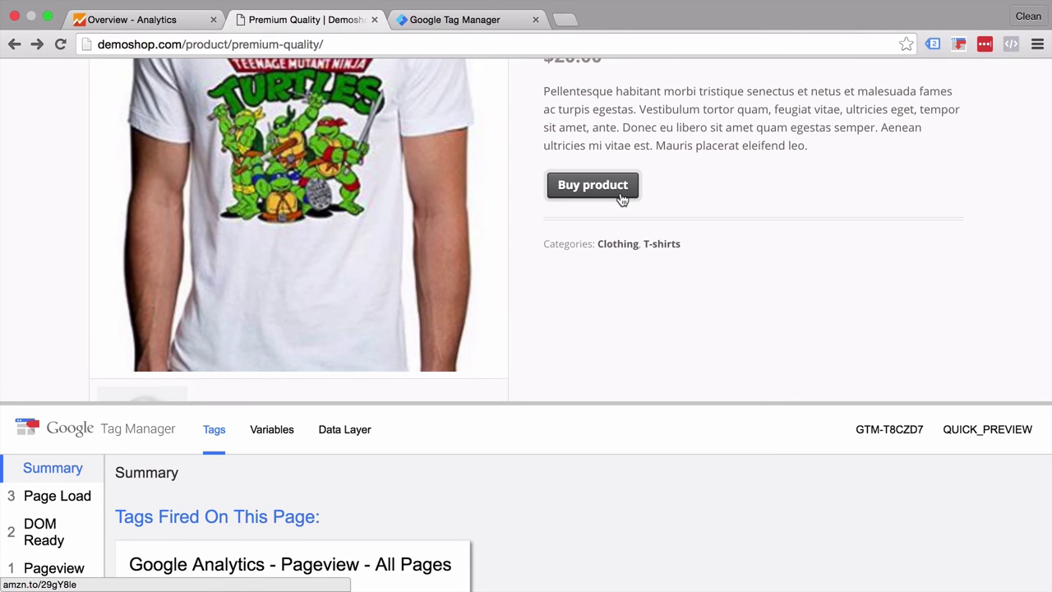
middle_click(622, 200)
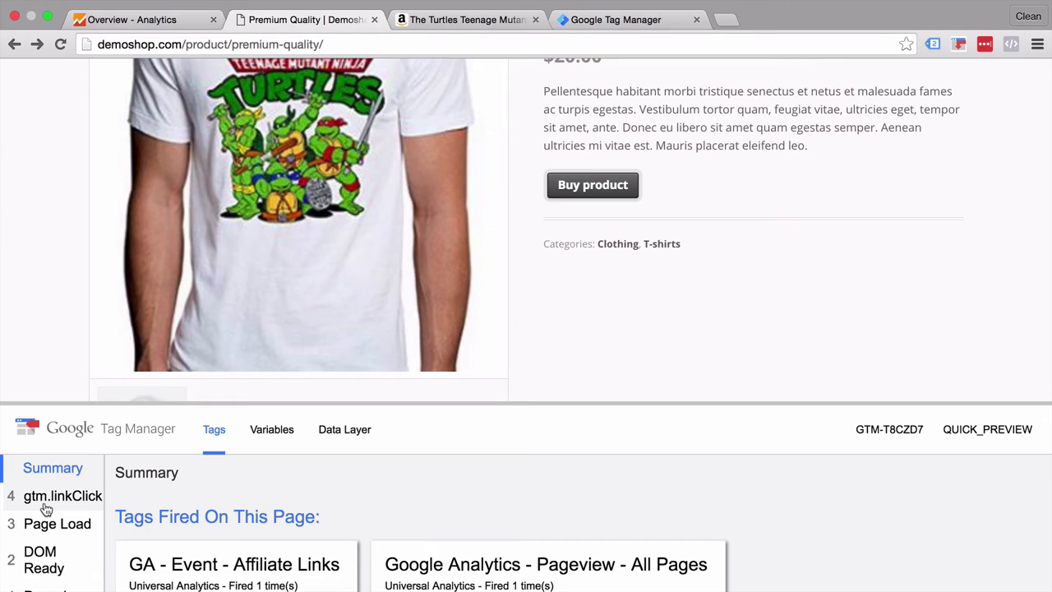
- Inspect the GA - Event - Affiliate Links tag's full properties on the gtm.linkClick event
click(49, 500)
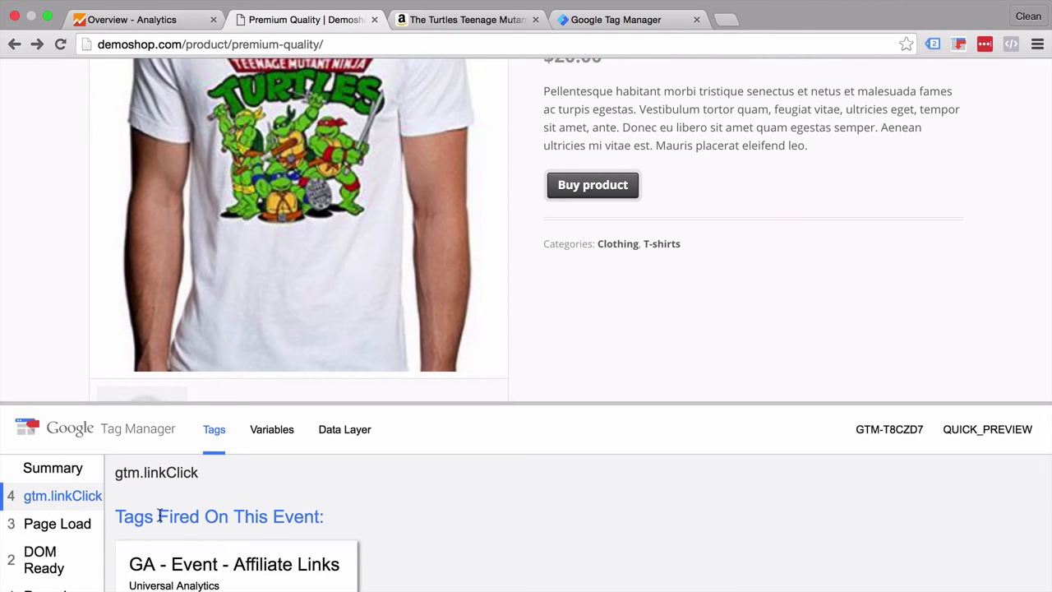
scroll(386, 534, down, 1)
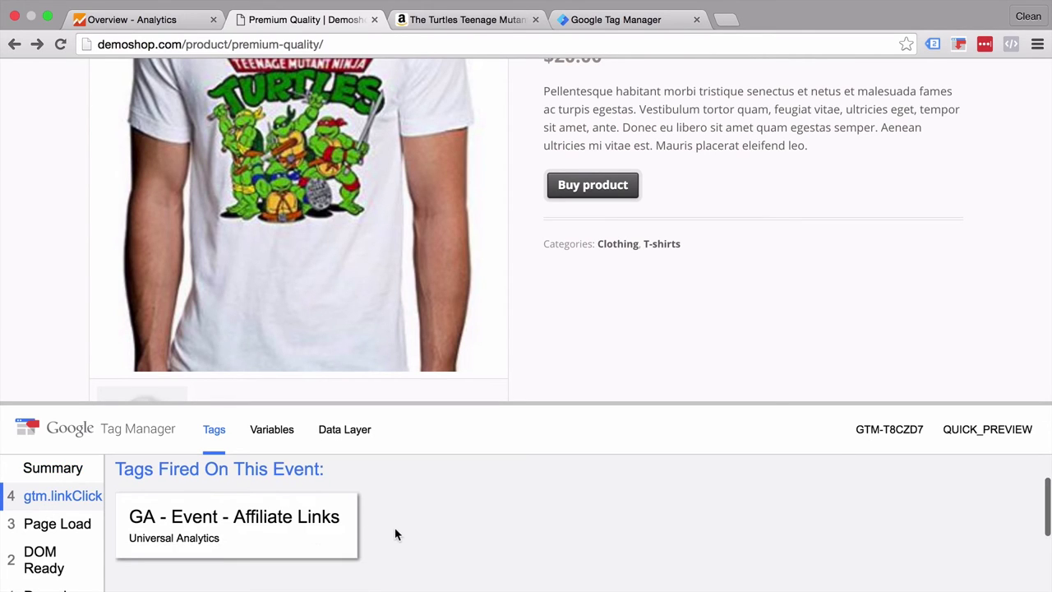
click(278, 534)
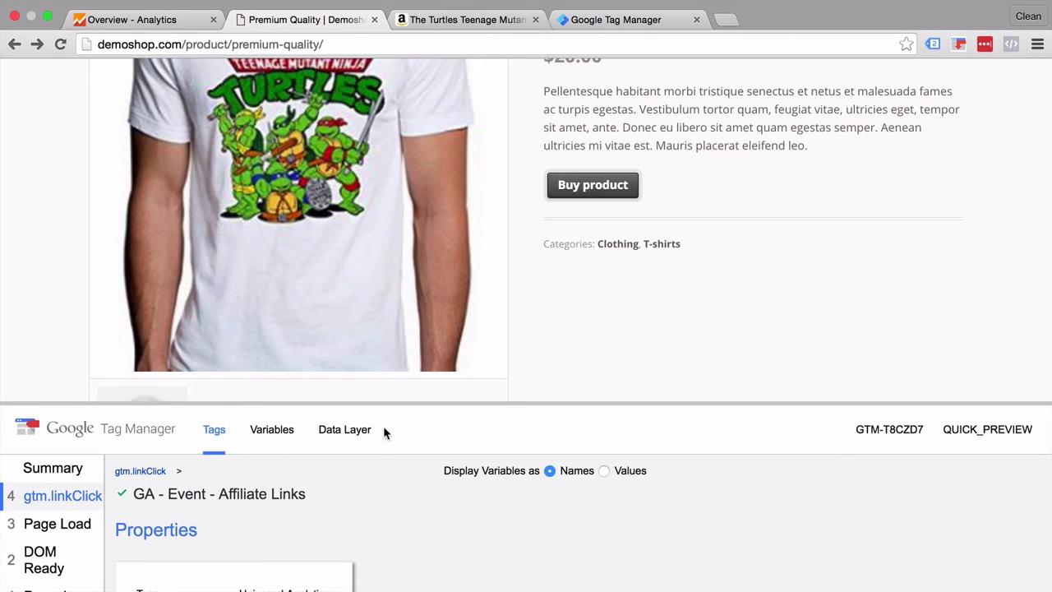
scroll(172, 456, down, 3)
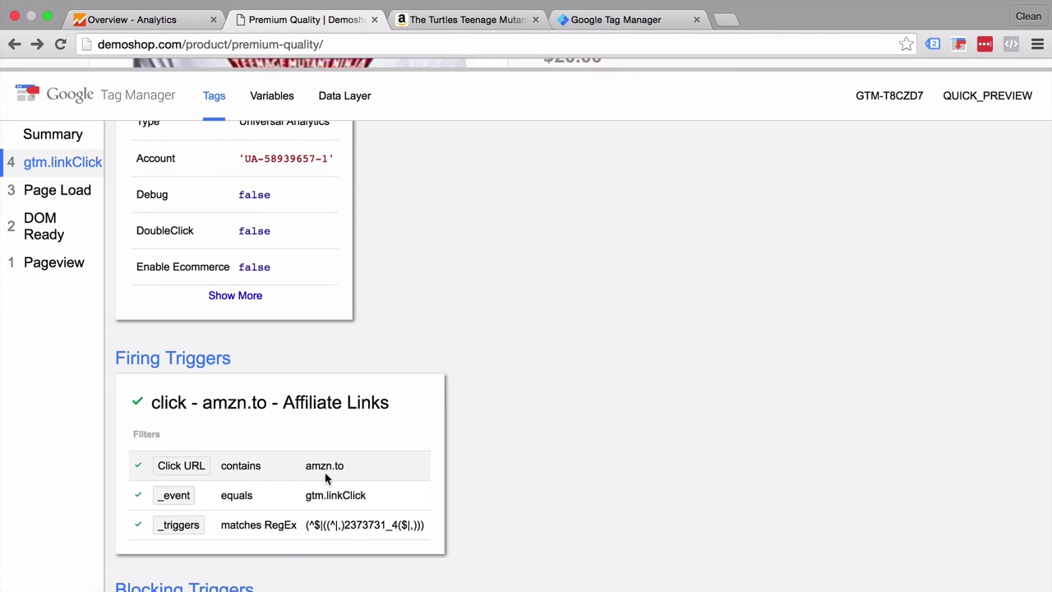
scroll(487, 460, up, 3)
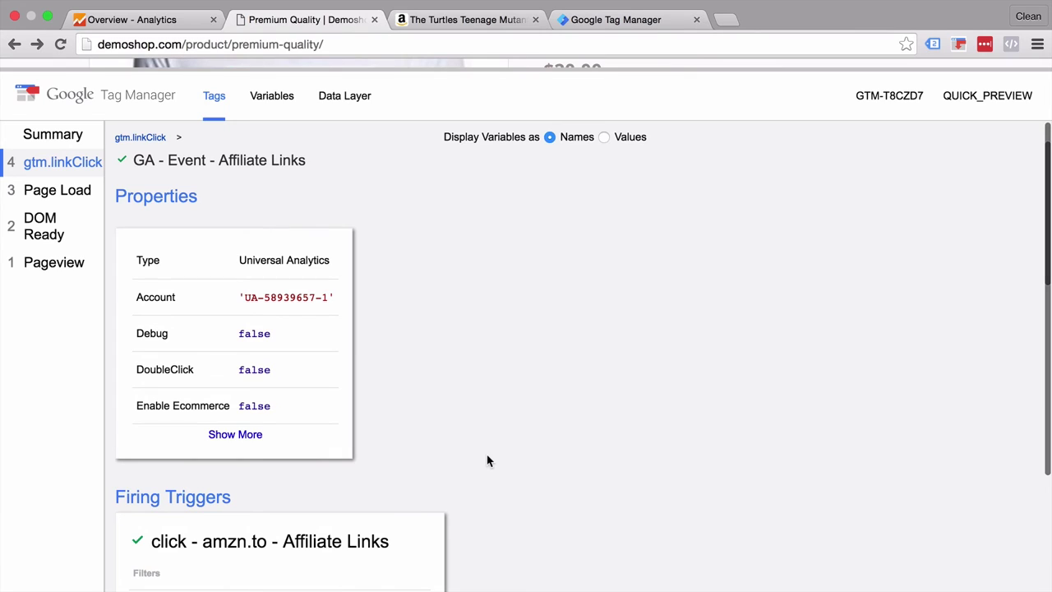
click(243, 434)
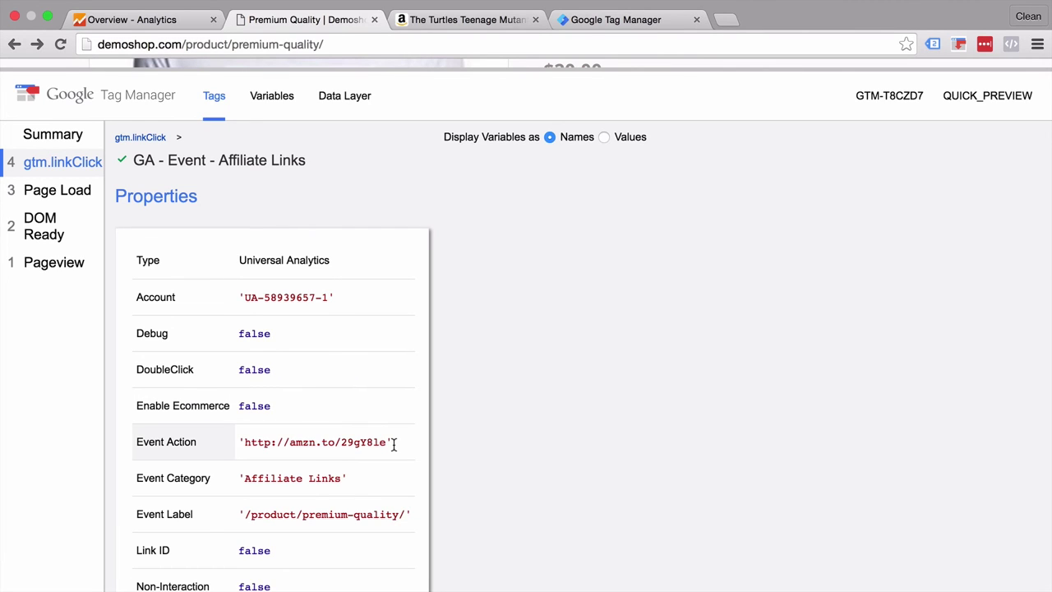
scroll(393, 443, down, 2)
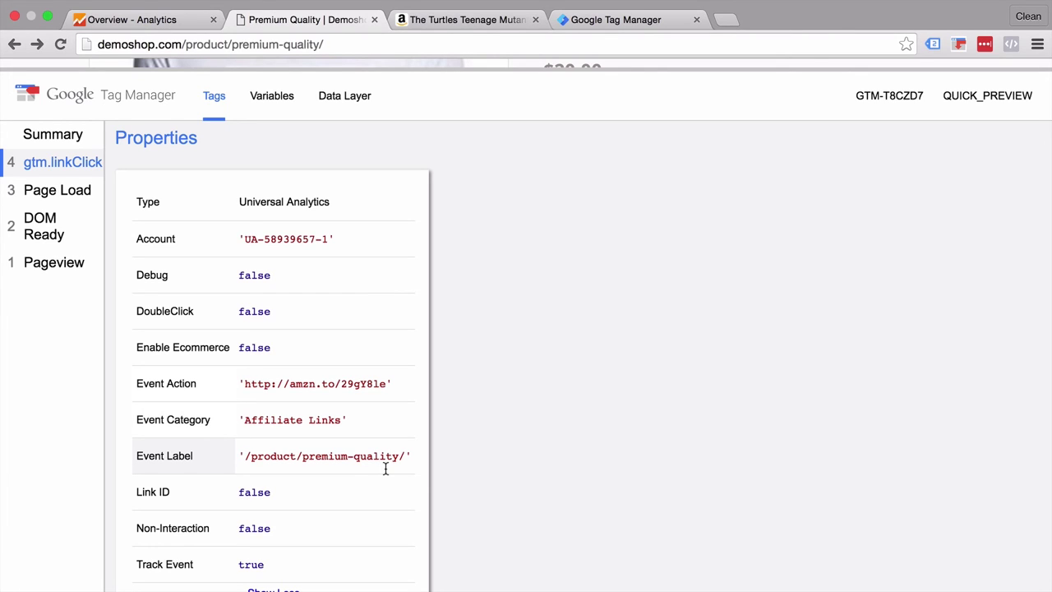
- Filter GA Real-Time Events to Affiliate Links to confirm the amzn.to click, then return to Demoshop
click(150, 26)
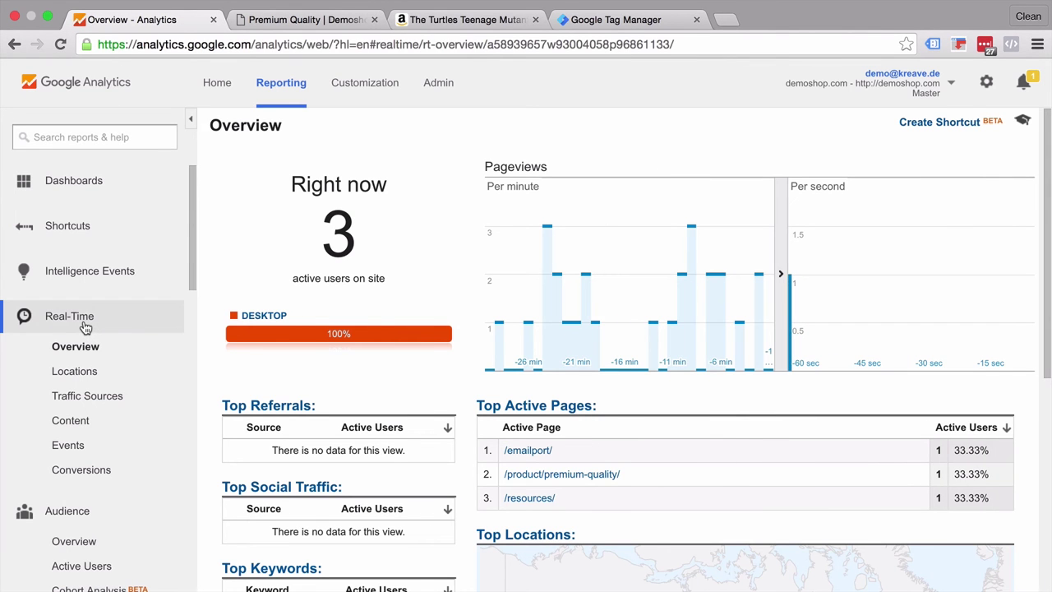
click(69, 445)
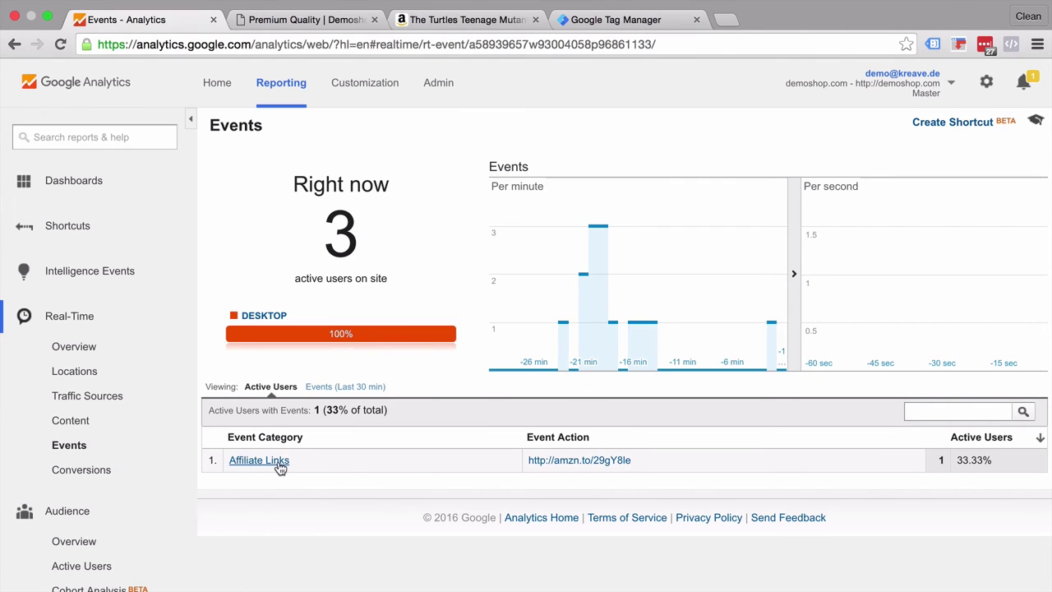
click(259, 460)
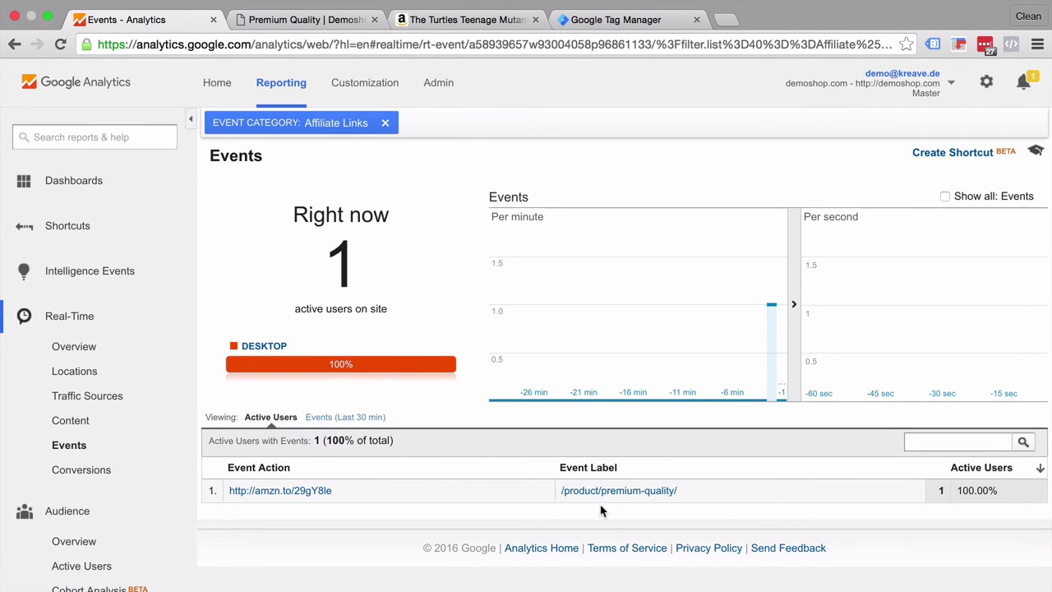
click(322, 17)
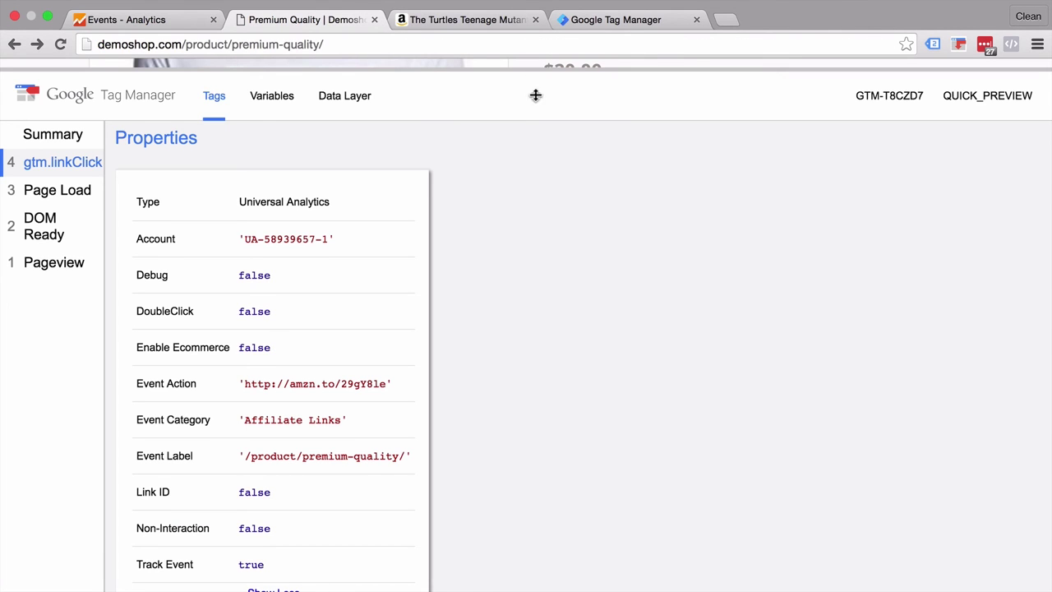
- Go to the shop home page and open the Outbound Link Click blog post
drag(534, 141, 507, 401)
scroll(648, 283, up, 5)
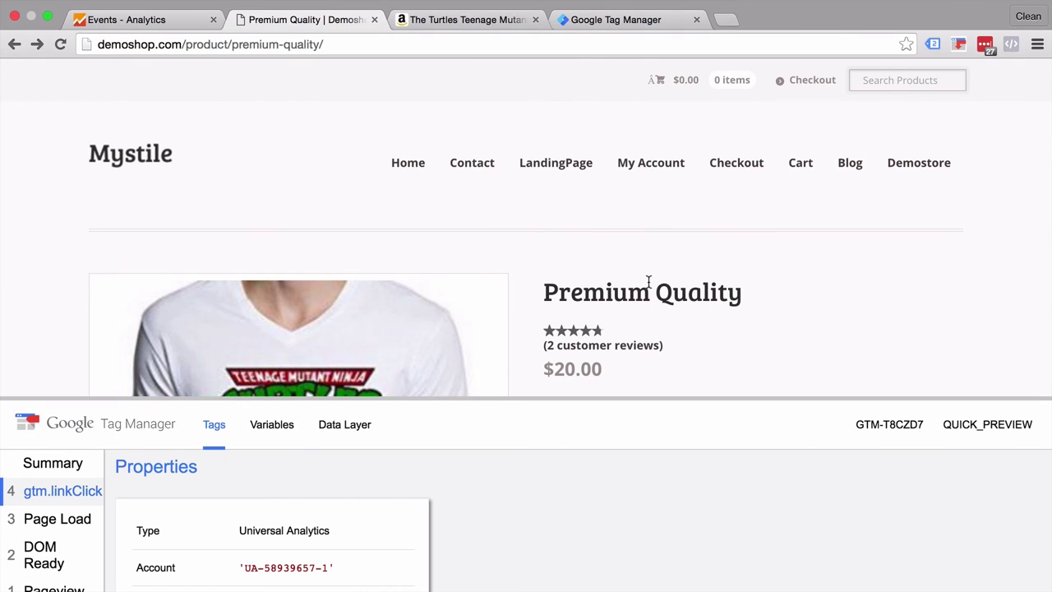
scroll(649, 283, down, 15)
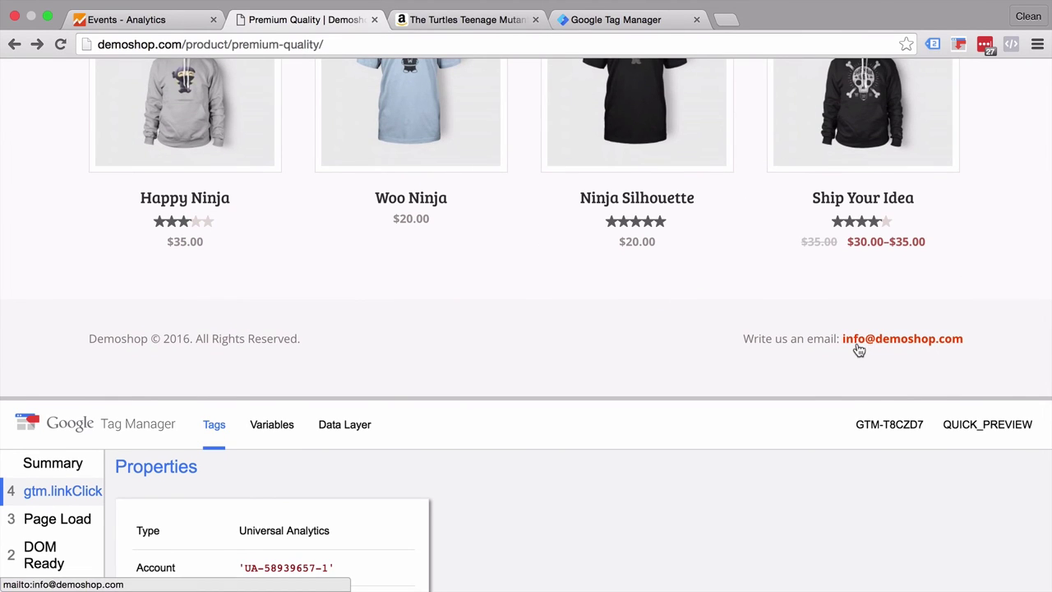
scroll(858, 350, up, 15)
click(395, 168)
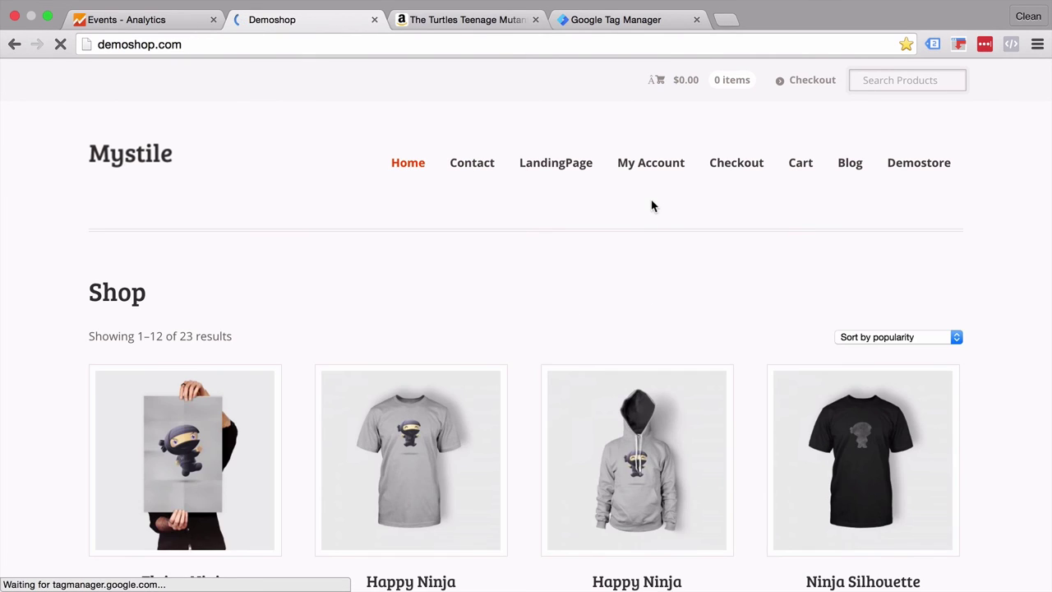
scroll(651, 205, down, 15)
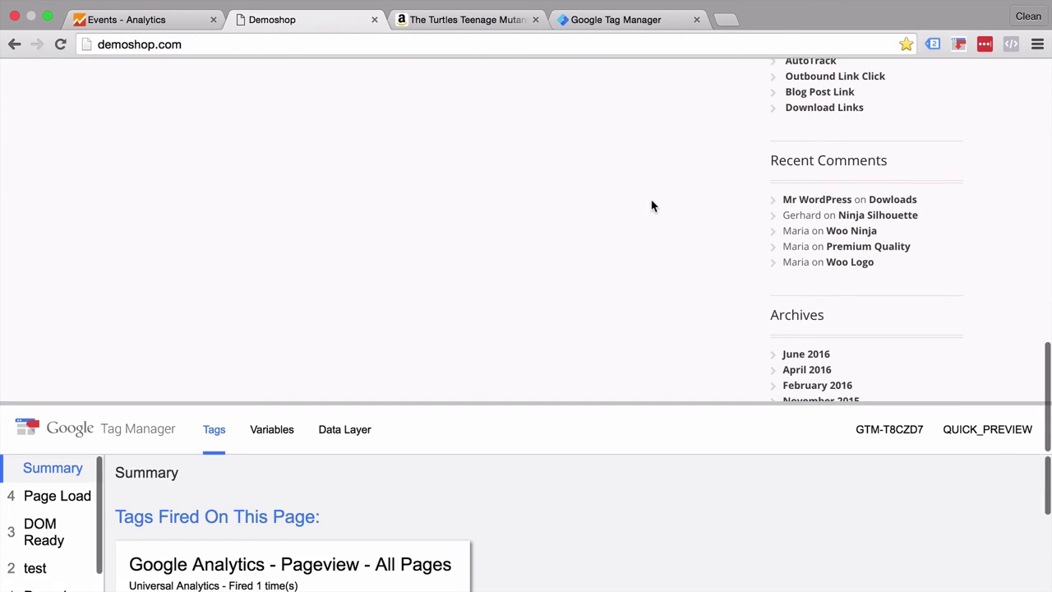
scroll(652, 205, up, 2)
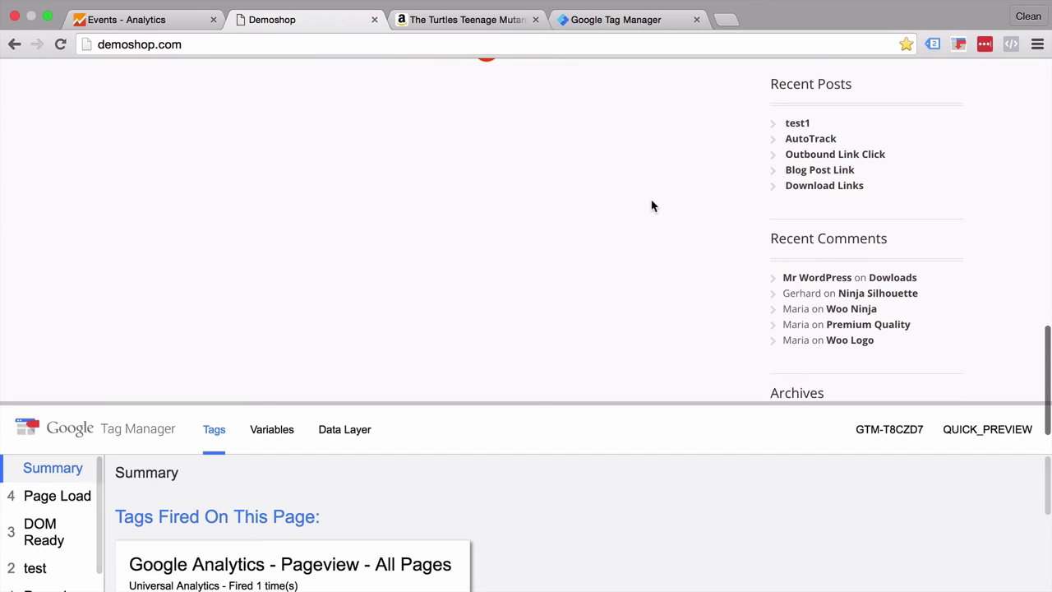
click(865, 154)
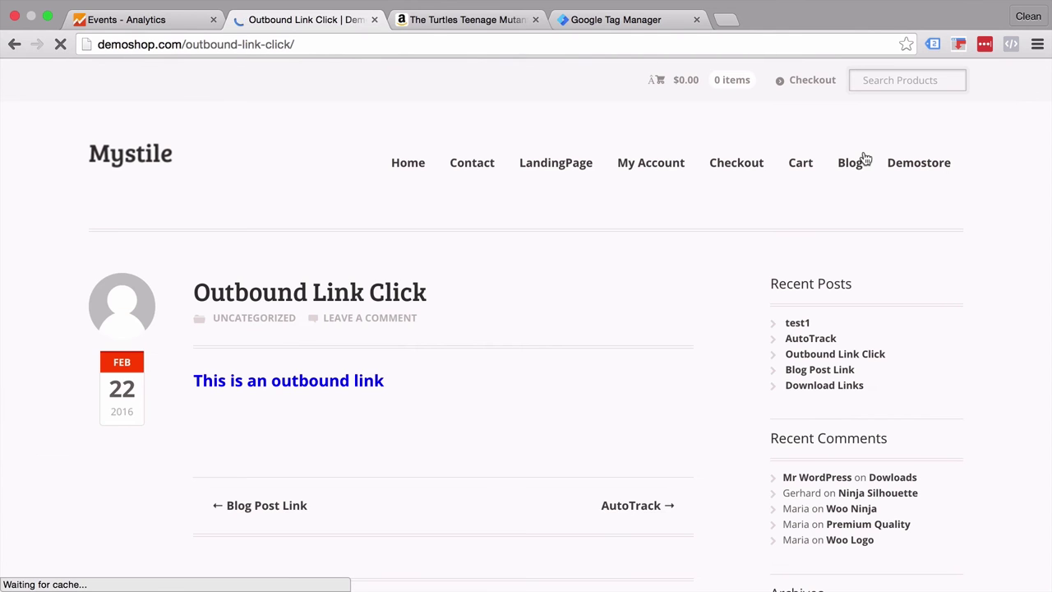
- Click the post's non-affiliate outbound link and check that its gtm.linkClick fired no tags
scroll(477, 276, down, 3)
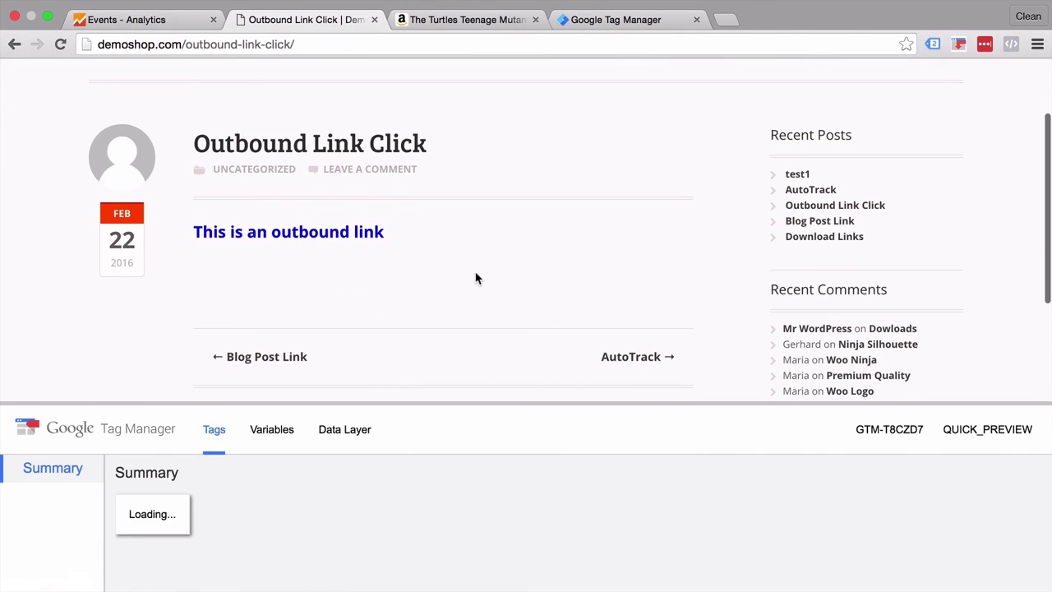
click(313, 239)
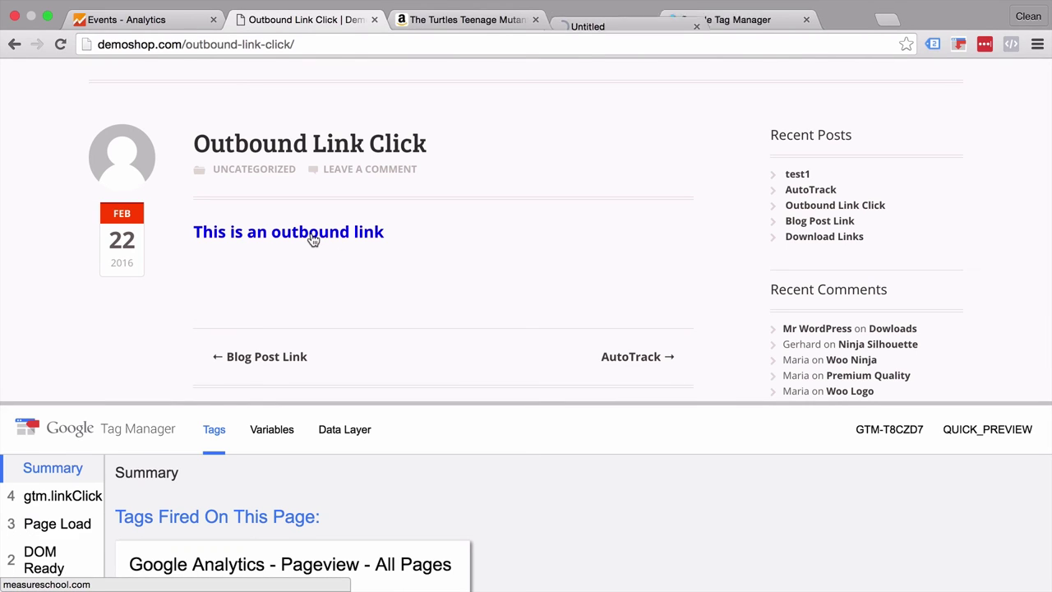
click(43, 500)
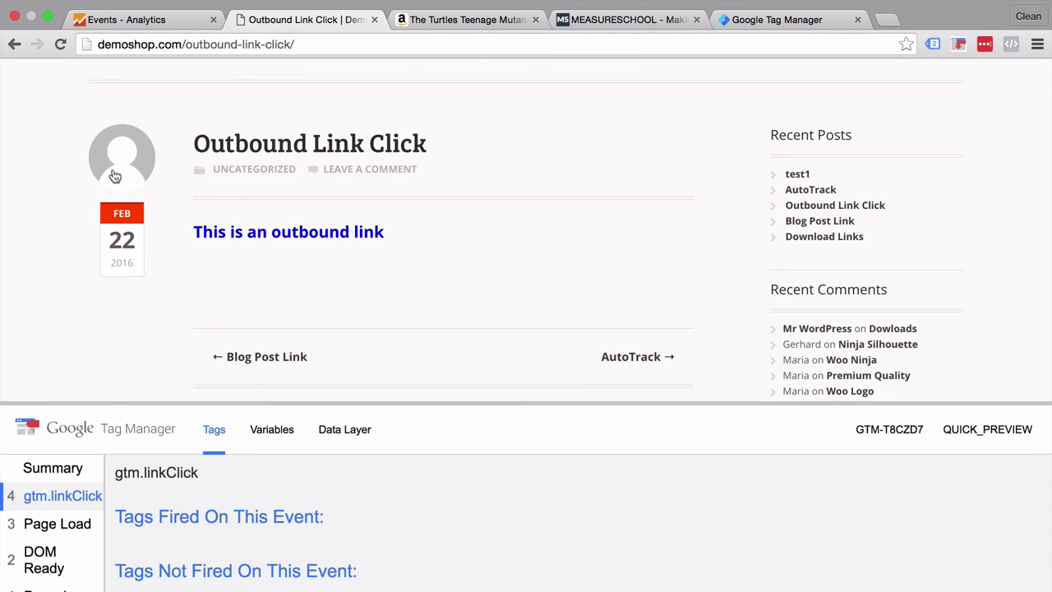
- Leave GTM preview mode and confirm the exit
click(795, 25)
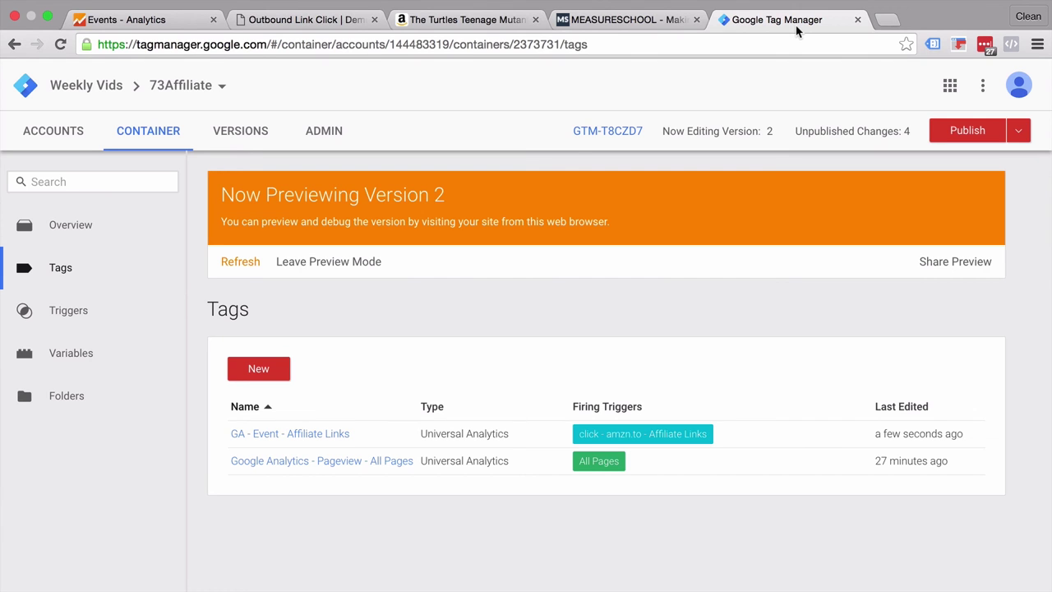
click(323, 268)
click(420, 238)
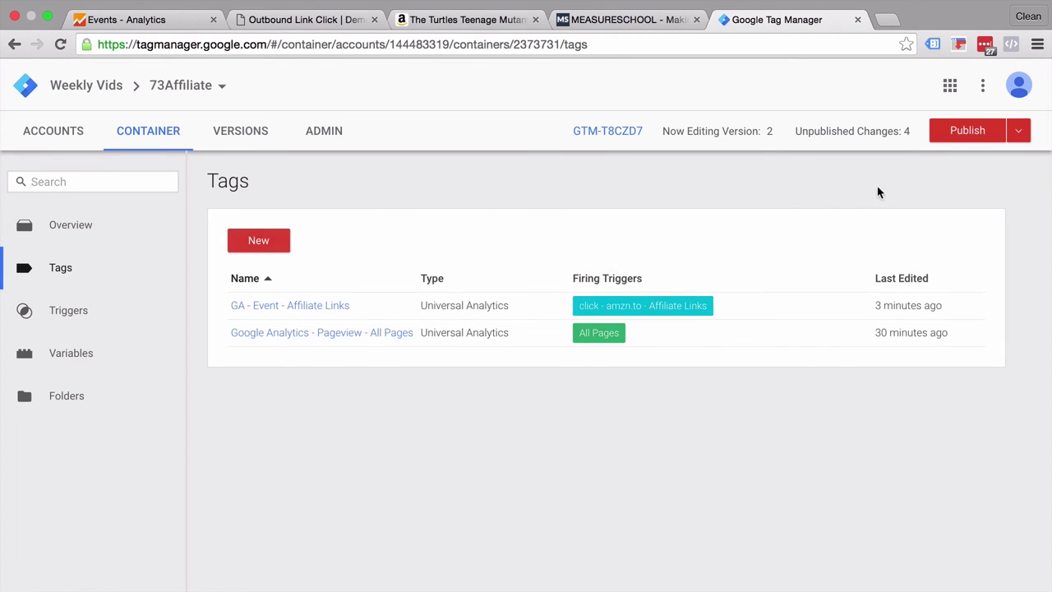
- Publish the container live as Version 2 and dismiss the success message
click(966, 133)
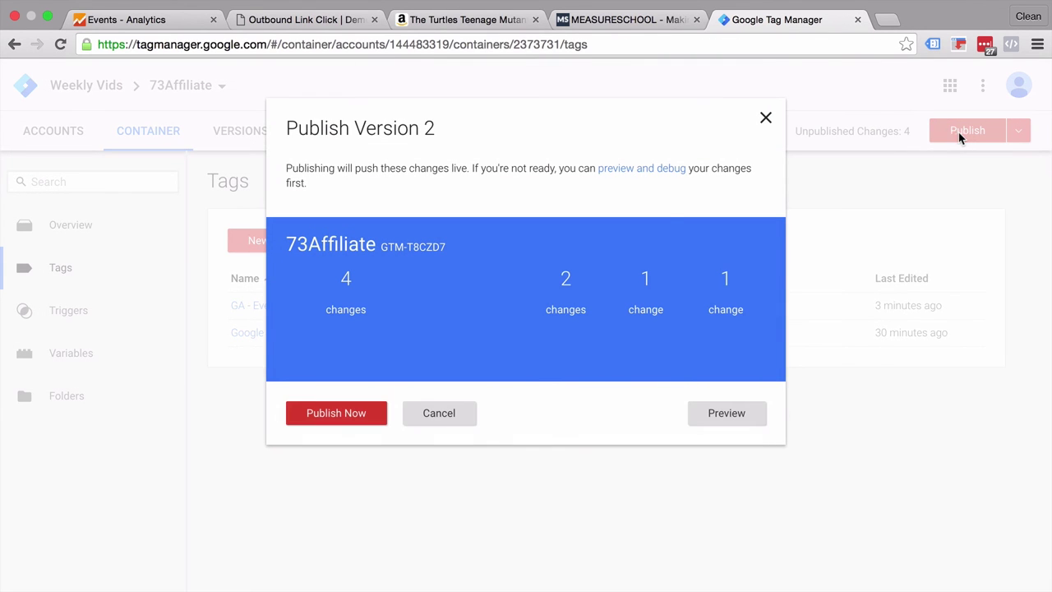
click(305, 414)
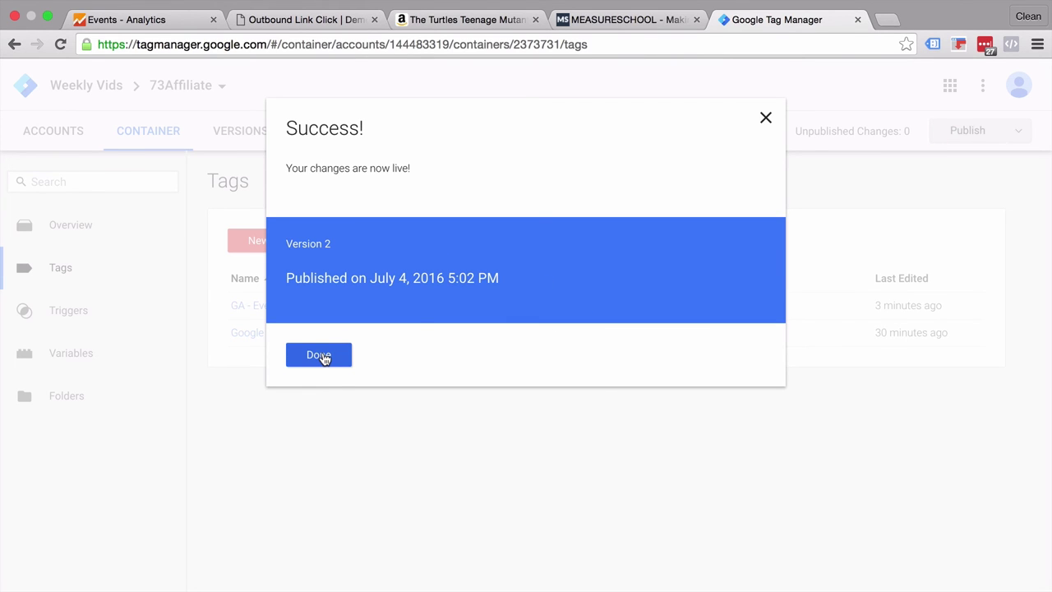
click(318, 355)
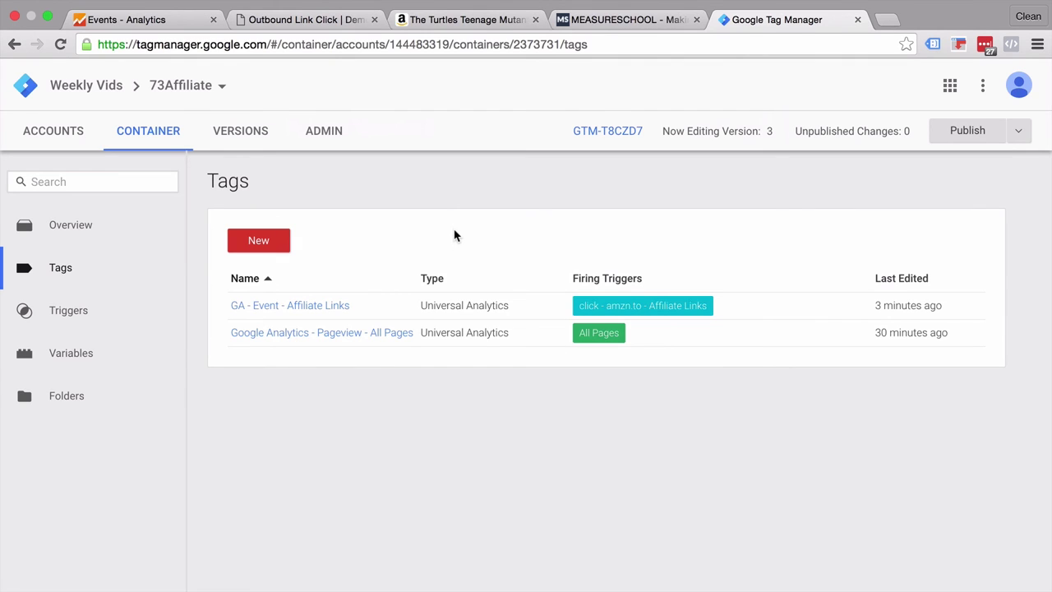
- From the Demoshop home page, follow Premium Quality's amzn.to Buy product link, then check real-time Events
click(315, 20)
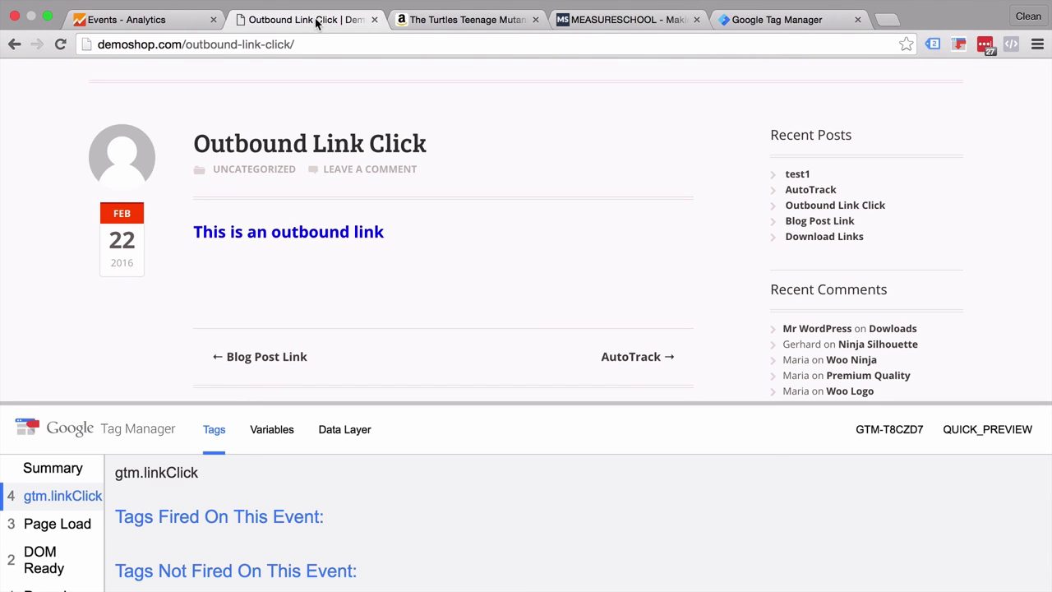
scroll(200, 115, up, 4)
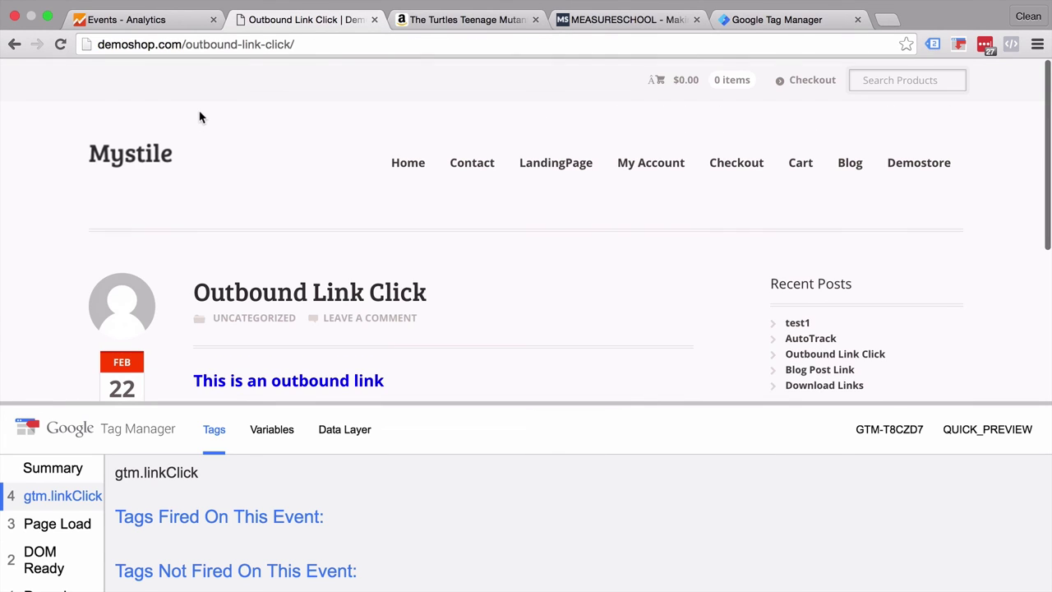
click(144, 152)
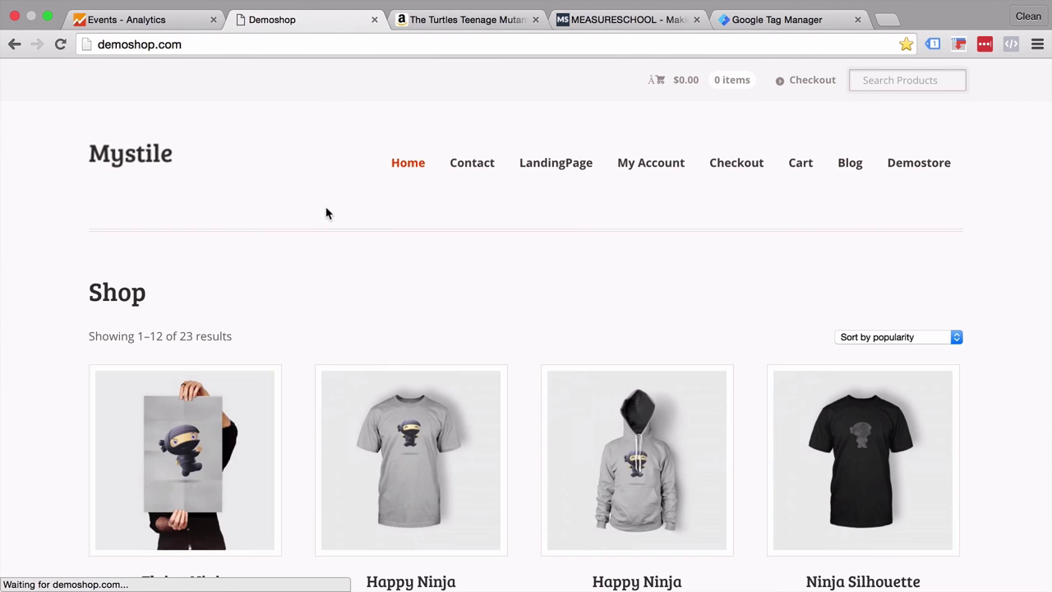
scroll(324, 212, down, 8)
click(568, 186)
scroll(531, 261, down, 5)
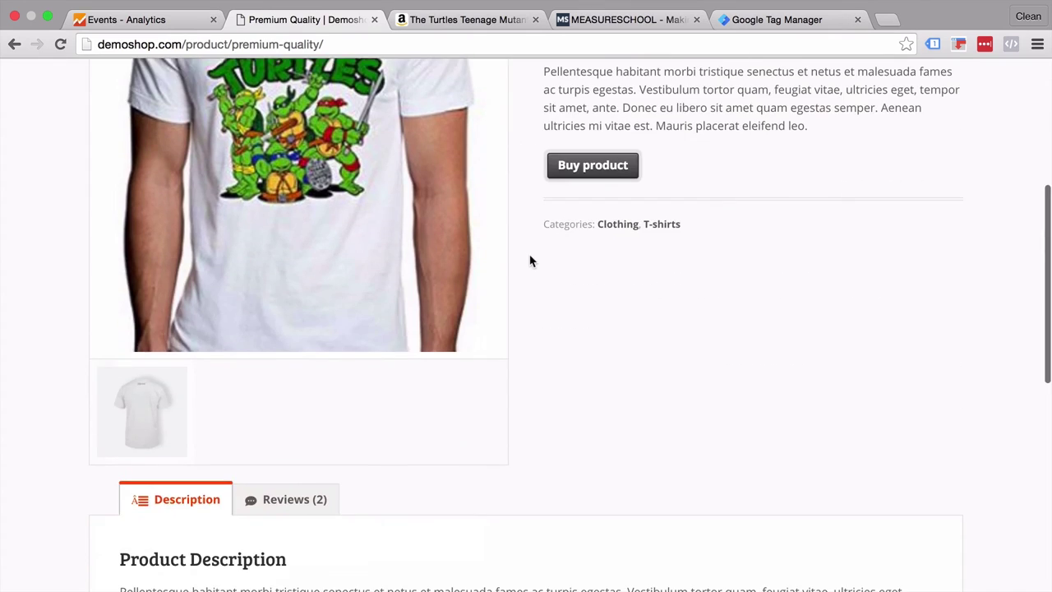
scroll(531, 260, up, 5)
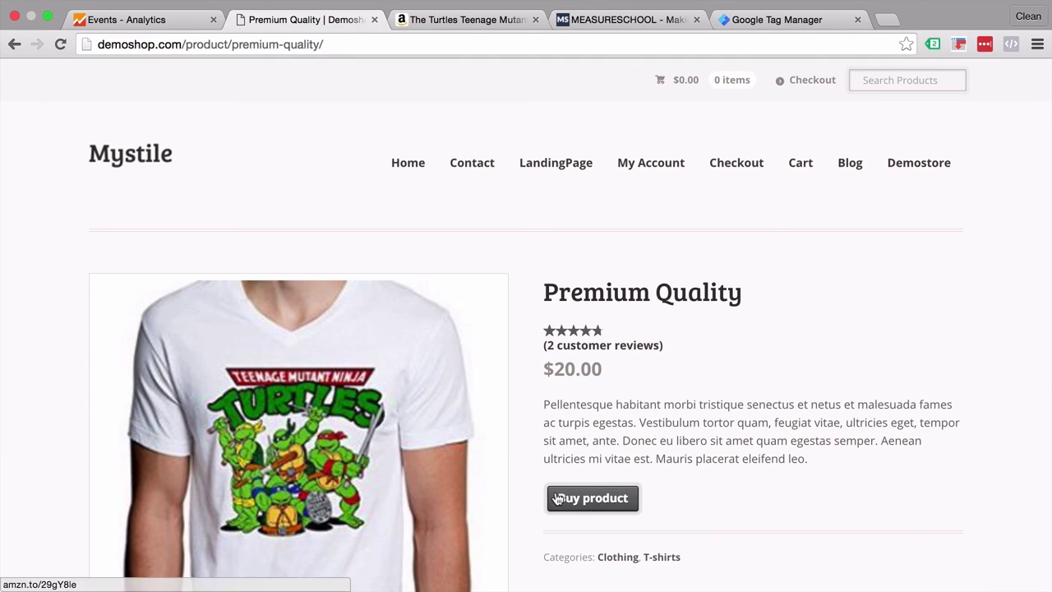
click(570, 510)
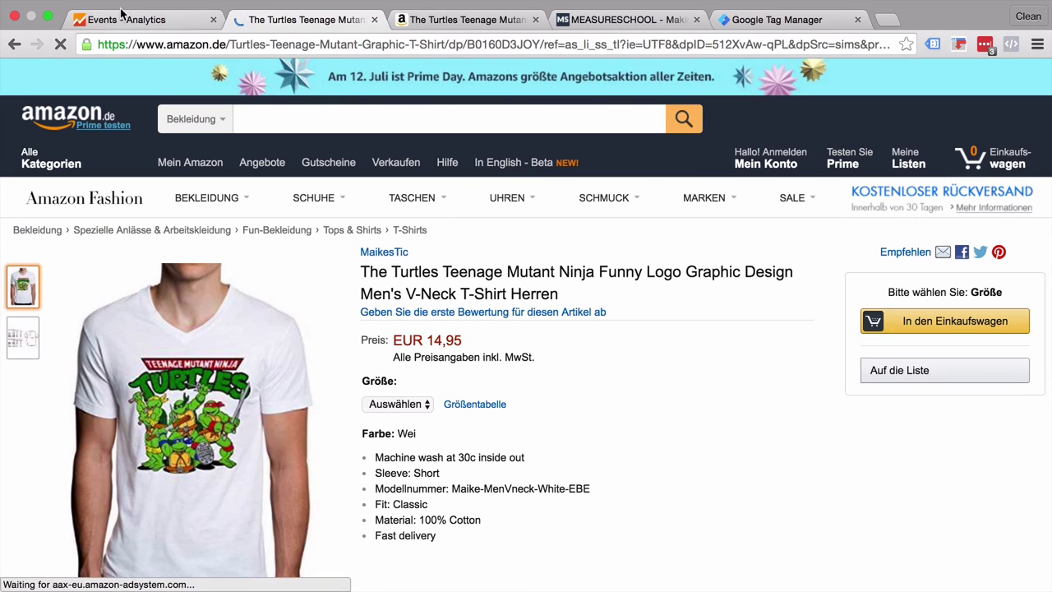
click(120, 21)
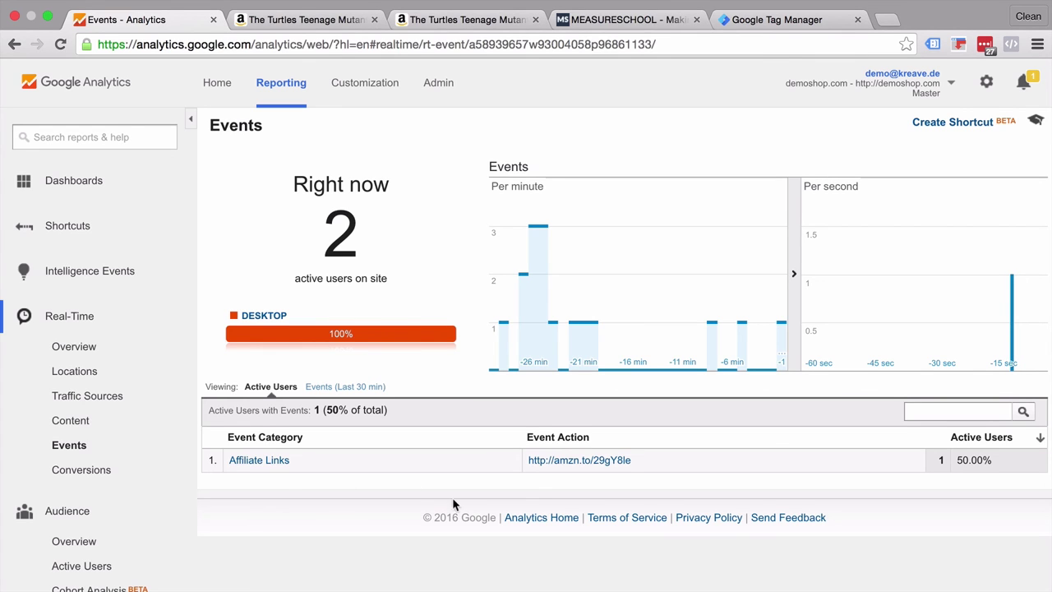
- Open Behavior > Events > Overview and scroll to the Top Events table showing 9,927 Video events
scroll(115, 335, down, 10)
scroll(117, 337, down, 3)
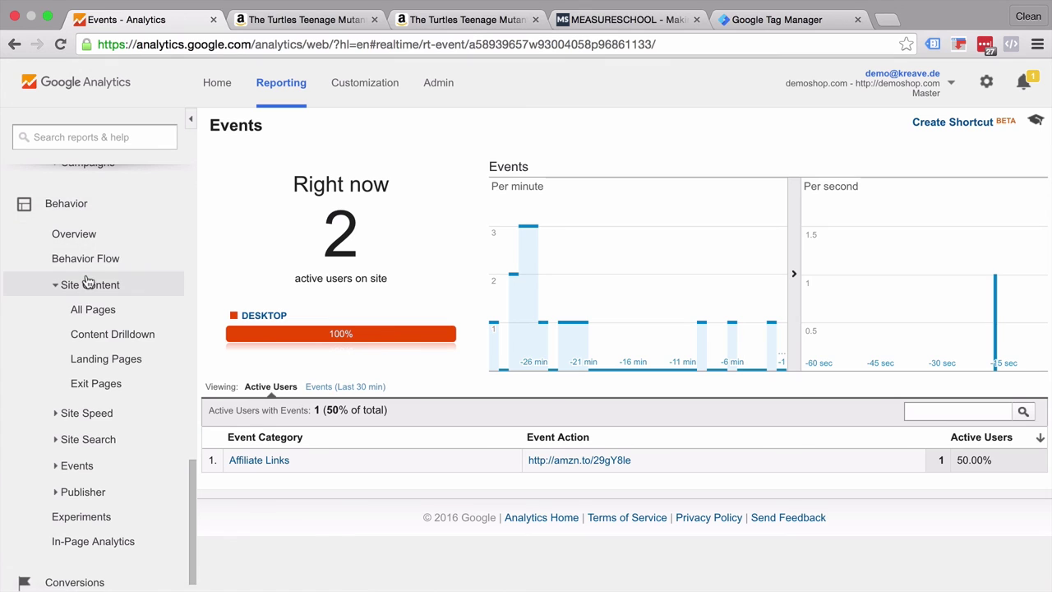
click(59, 465)
scroll(54, 460, down, 2)
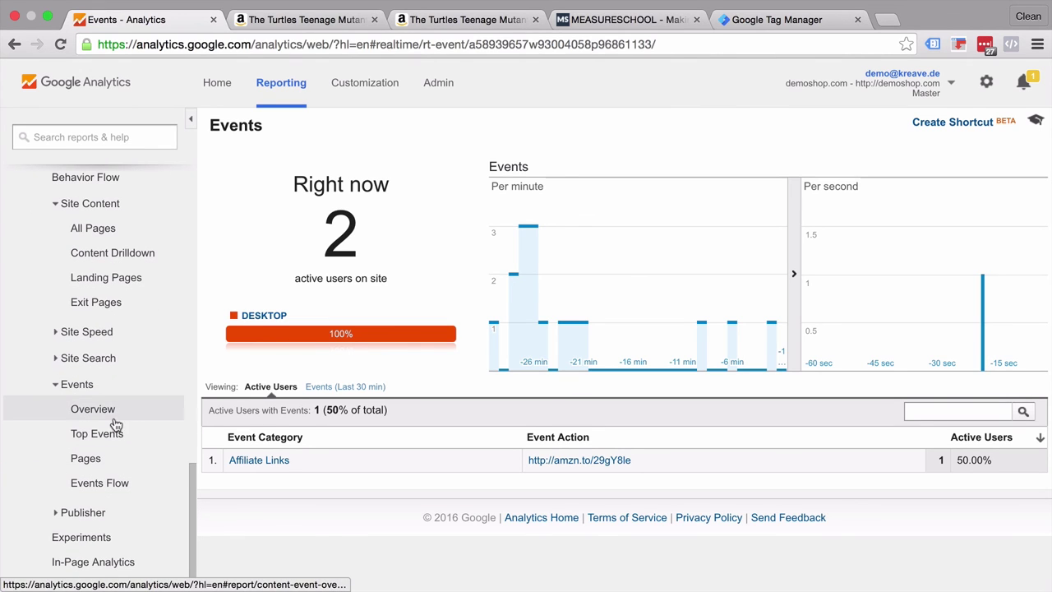
click(84, 415)
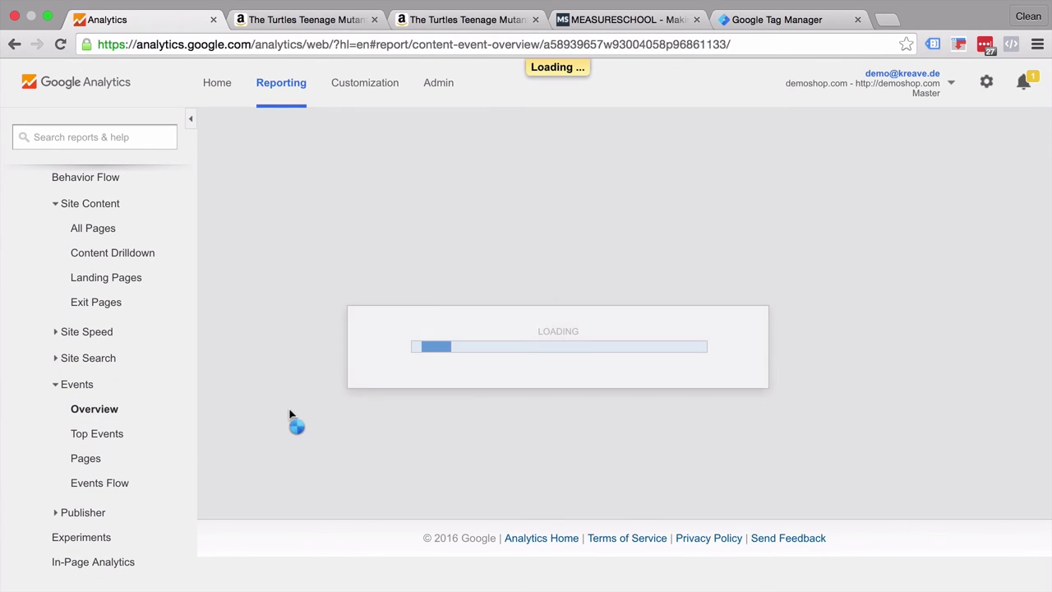
scroll(294, 416, down, 5)
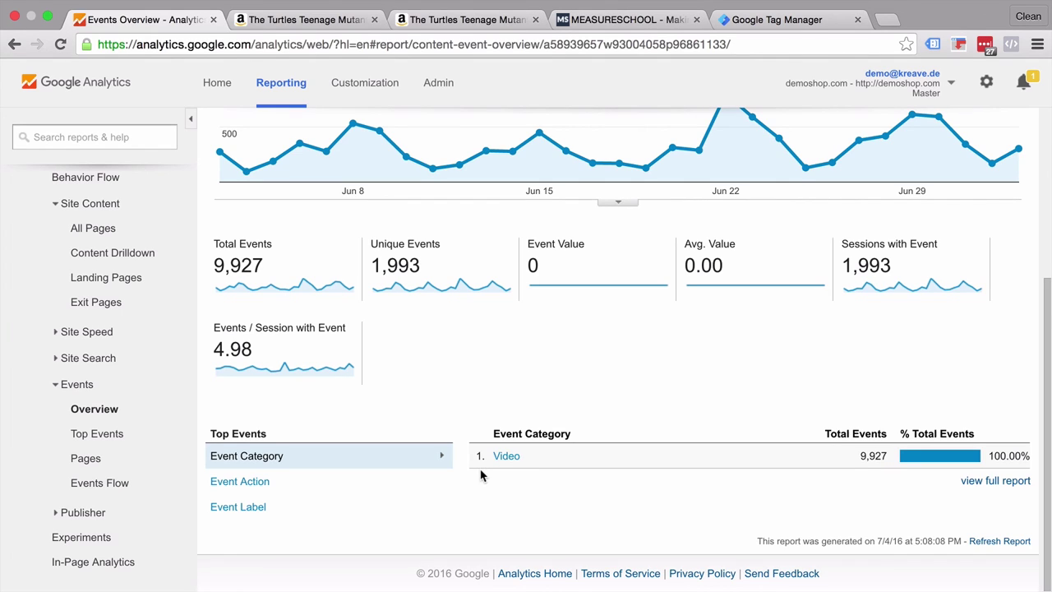
- Start a new goal from the view's Goals in Admin with a Custom setup
click(435, 92)
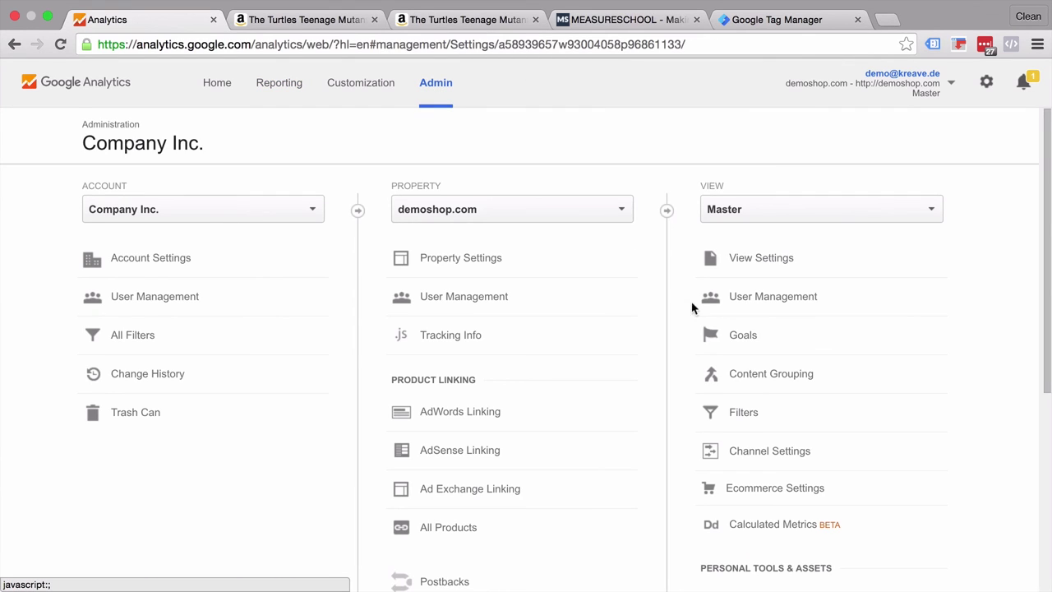
click(713, 333)
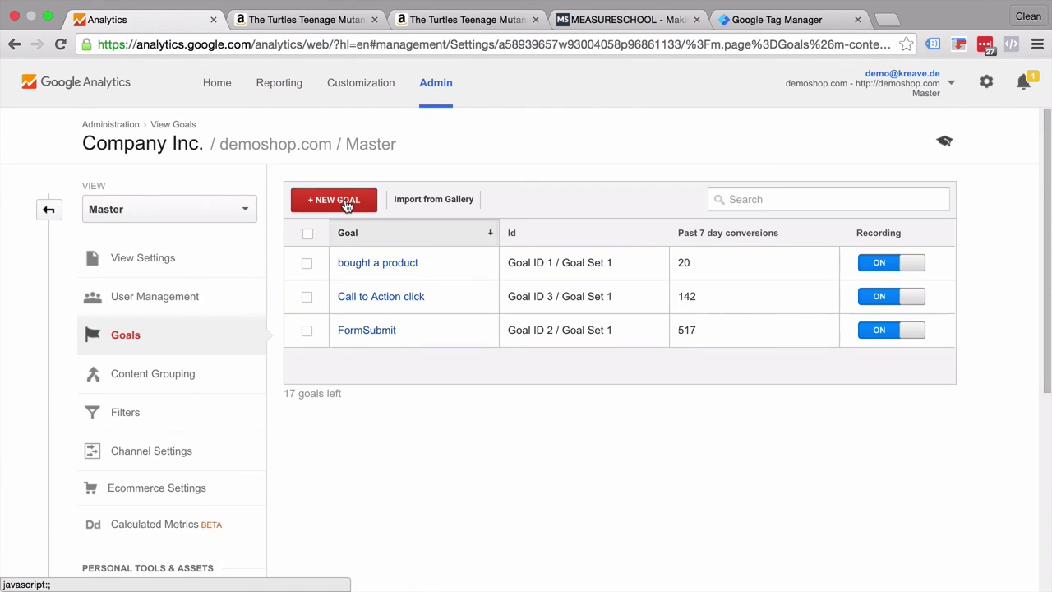
click(347, 204)
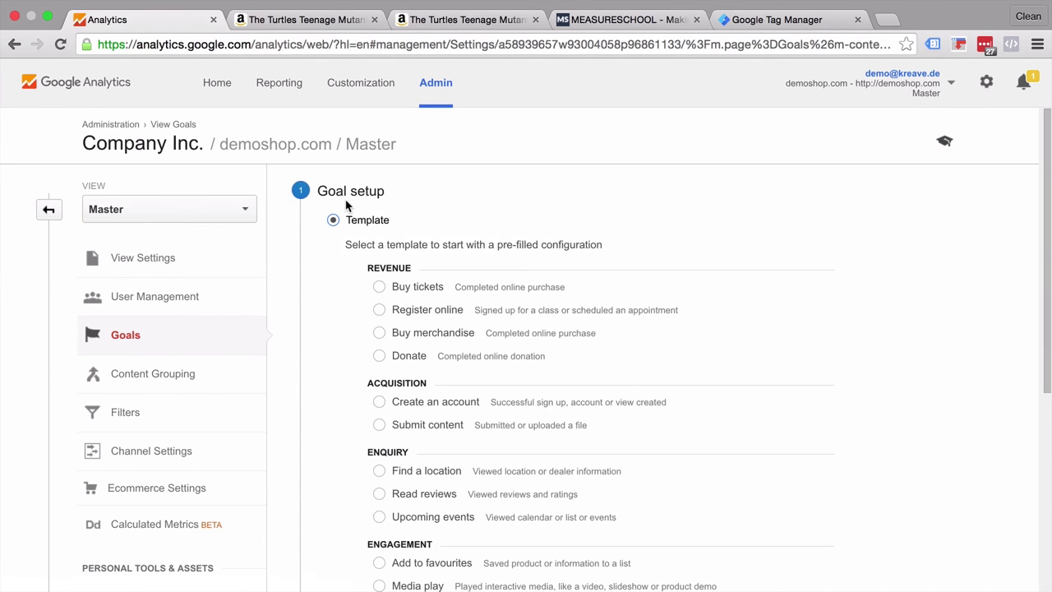
scroll(335, 301, down, 4)
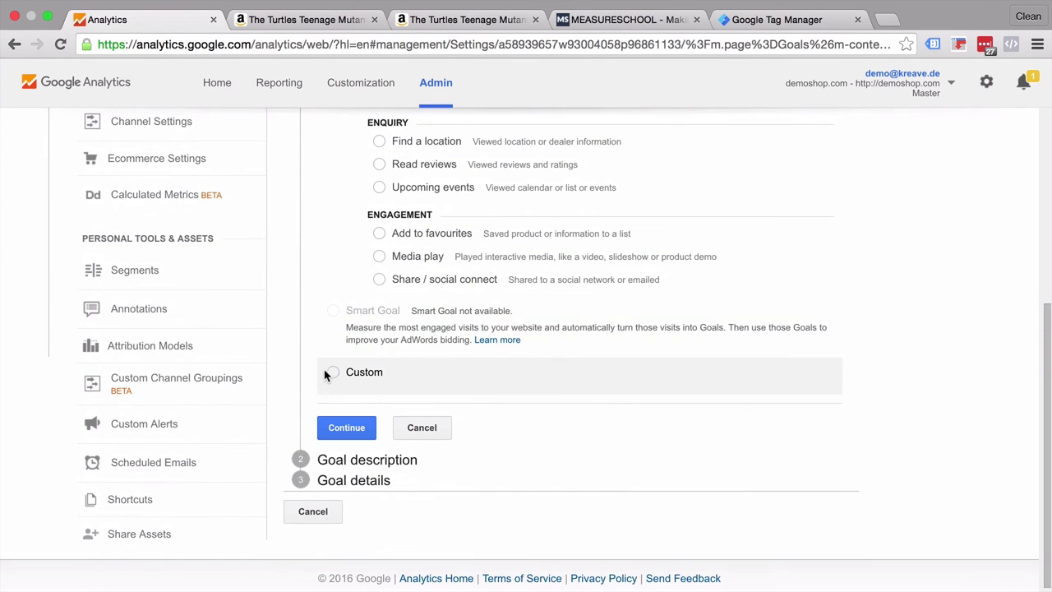
click(332, 372)
click(346, 424)
- Name the goal 'Affiliate Click', make it an Event type with Category equals 'Affiliate Links', and save
text(Affiliate Click)
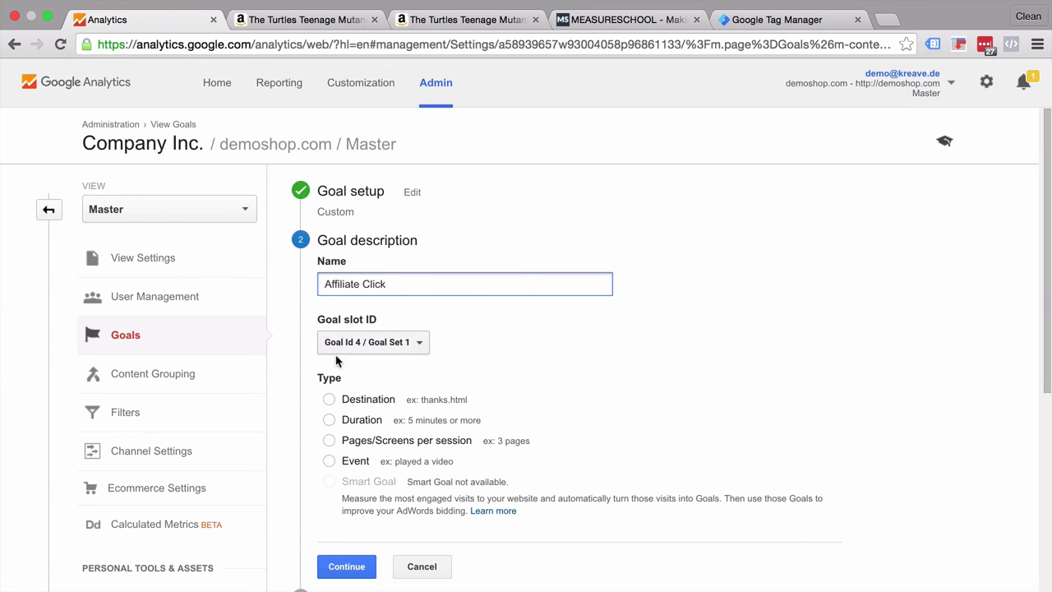
click(329, 463)
scroll(326, 460, down, 3)
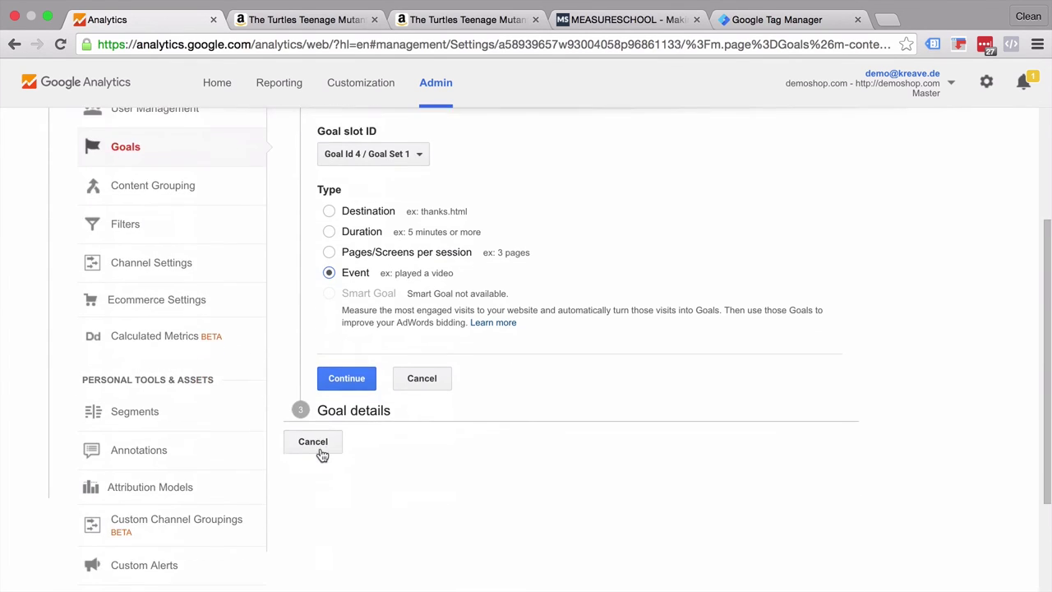
click(354, 374)
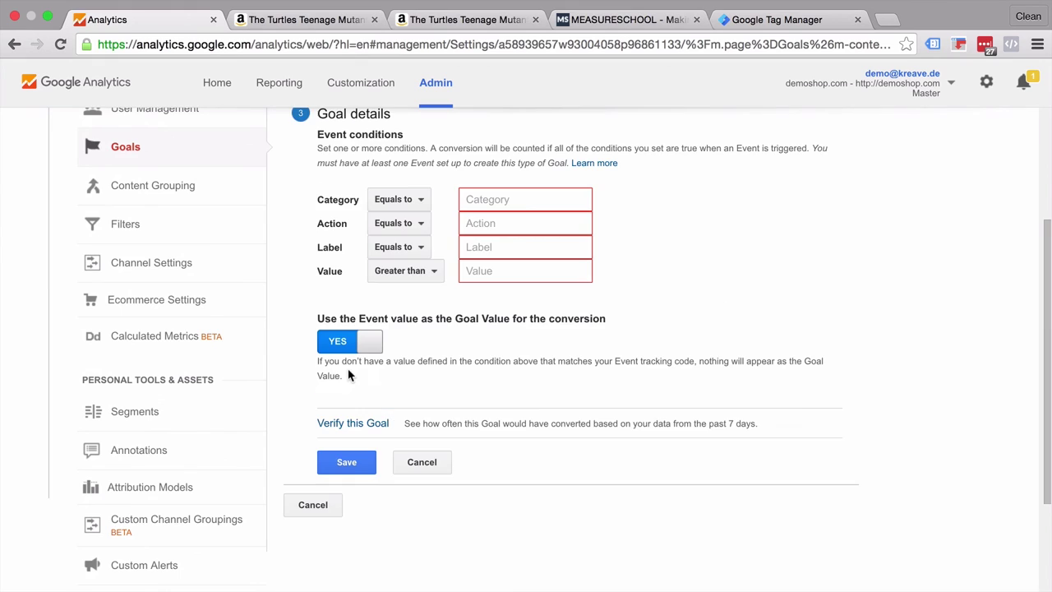
click(493, 201)
text(Aff)
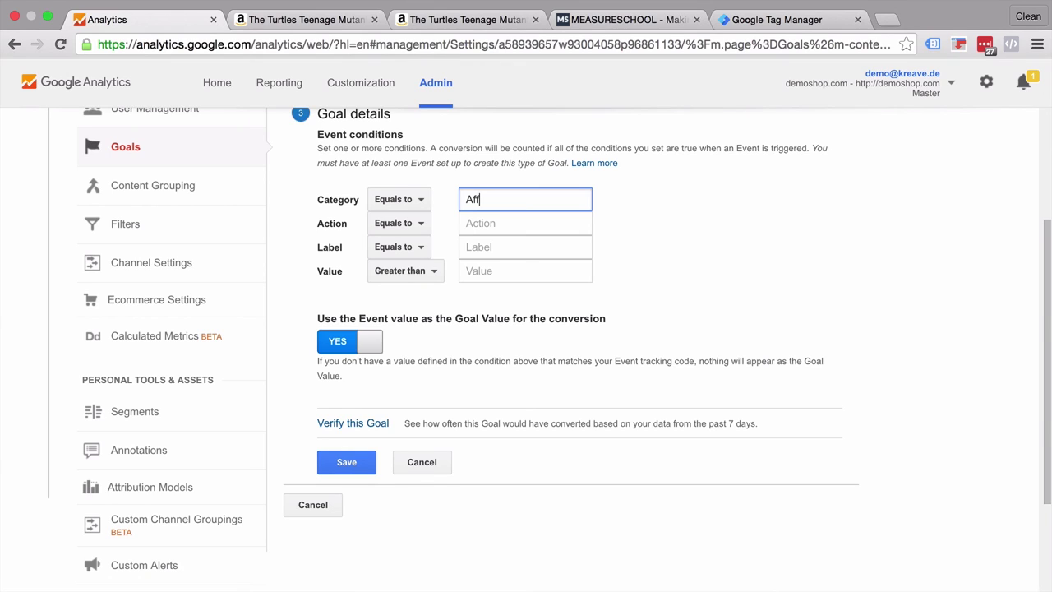
text(iliate Links)
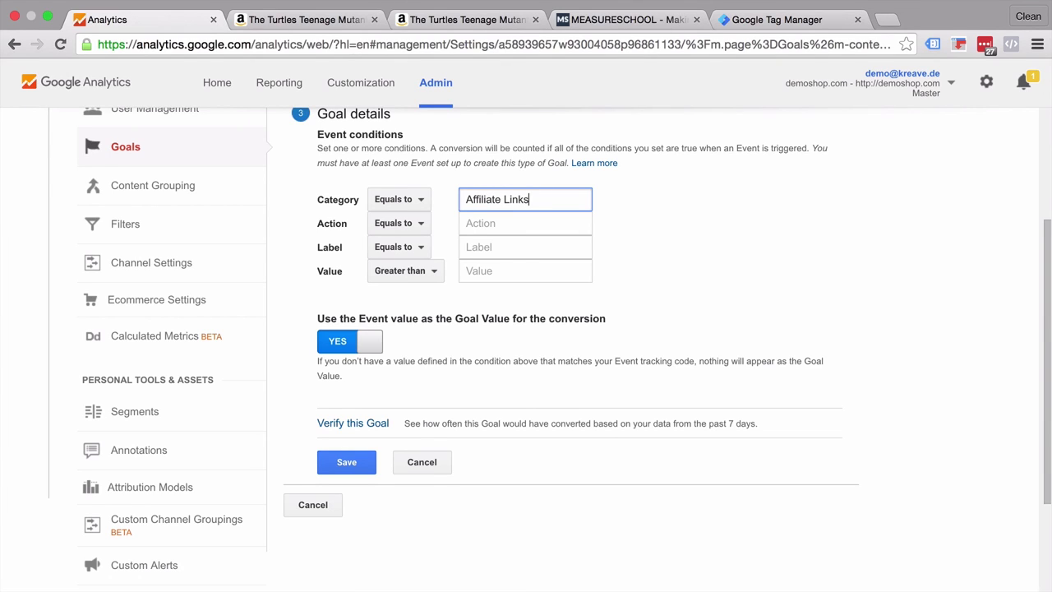
click(345, 460)
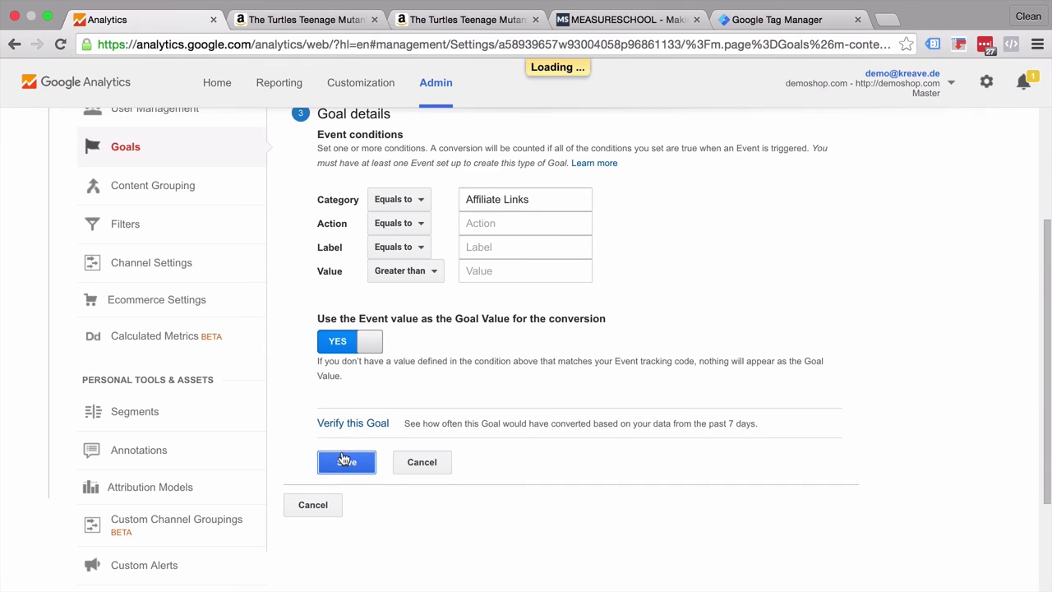
- Show Goal 4: Affiliate Click conversions in the Acquisition Source/Medium report
click(279, 89)
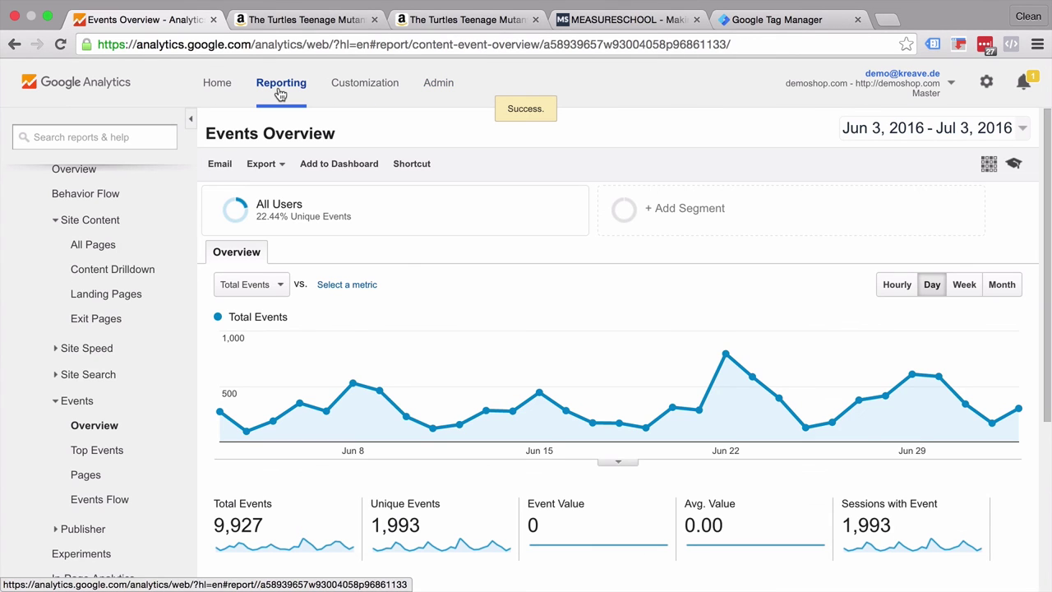
scroll(116, 317, down, 1)
scroll(116, 316, up, 5)
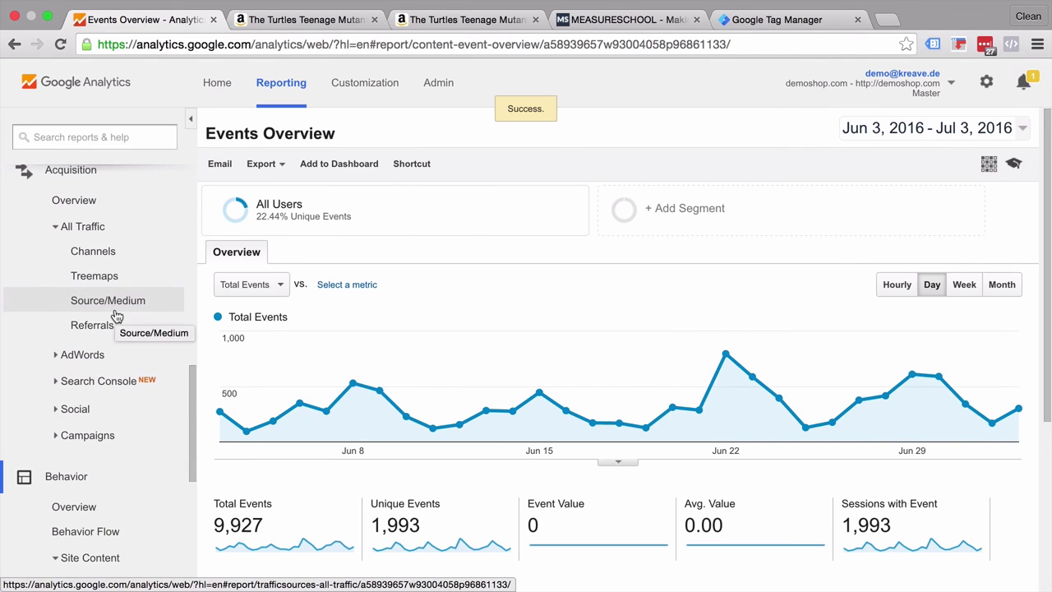
click(123, 302)
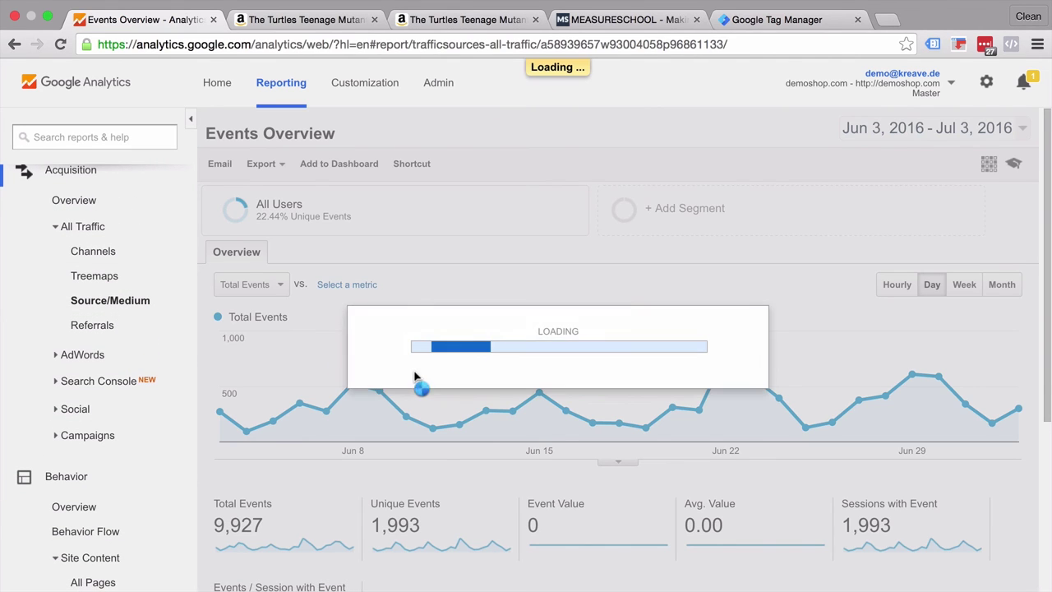
scroll(419, 378, down, 3)
scroll(420, 377, down, 2)
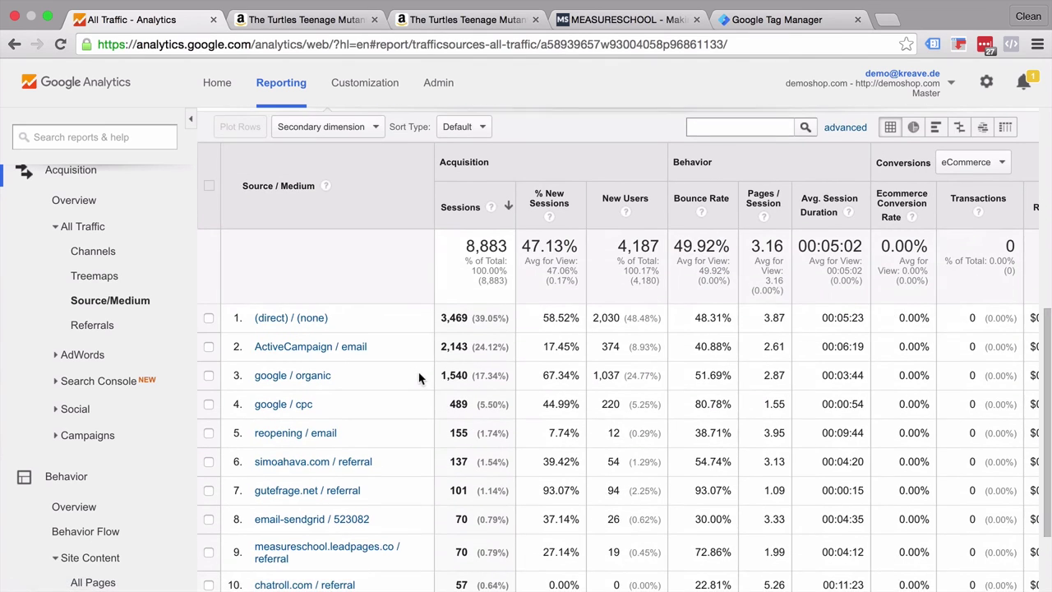
click(1001, 167)
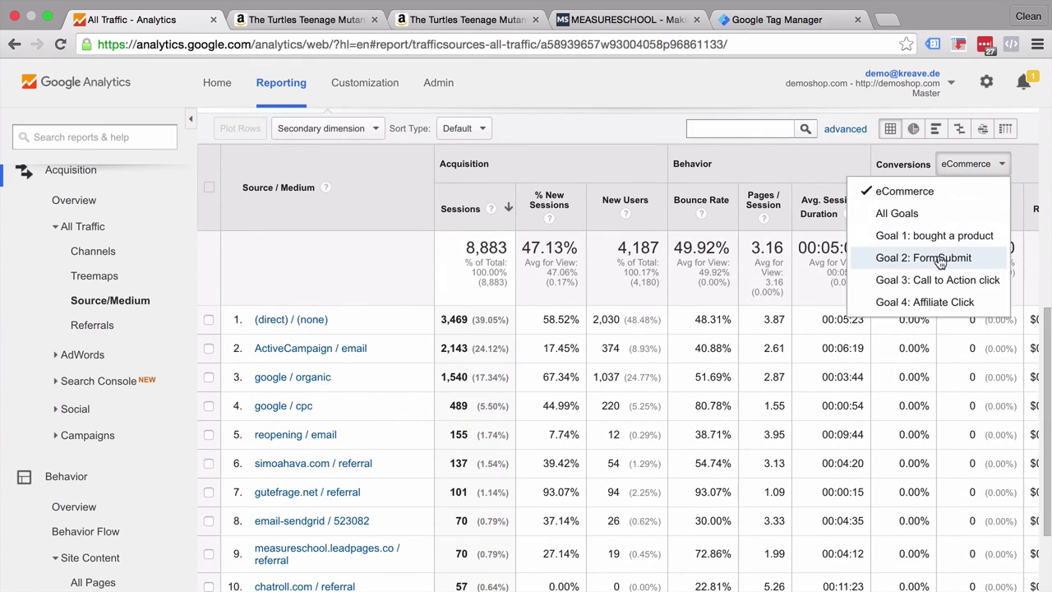
click(927, 302)
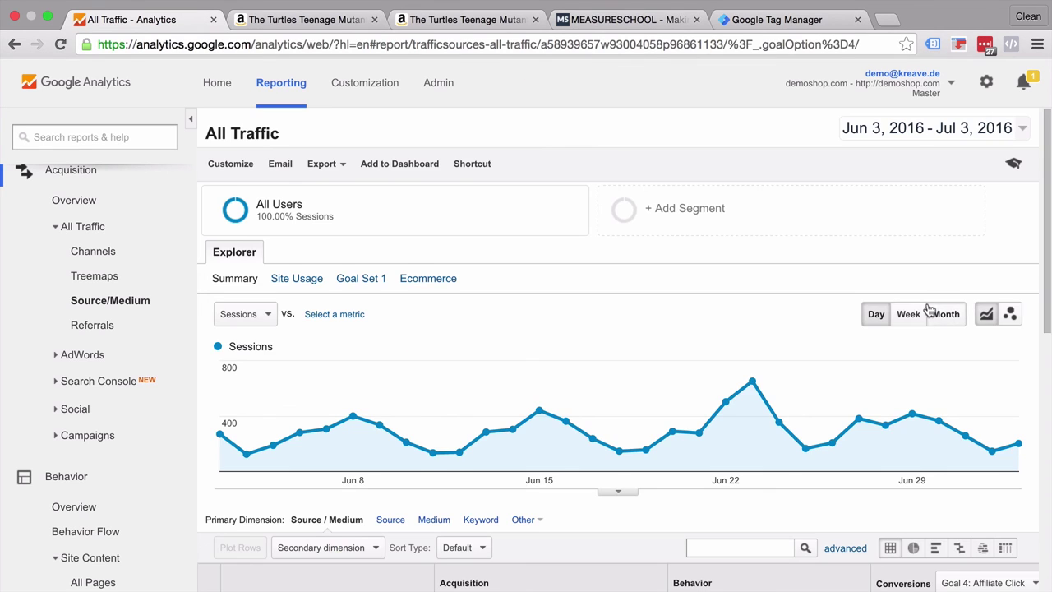
scroll(857, 382, down, 5)
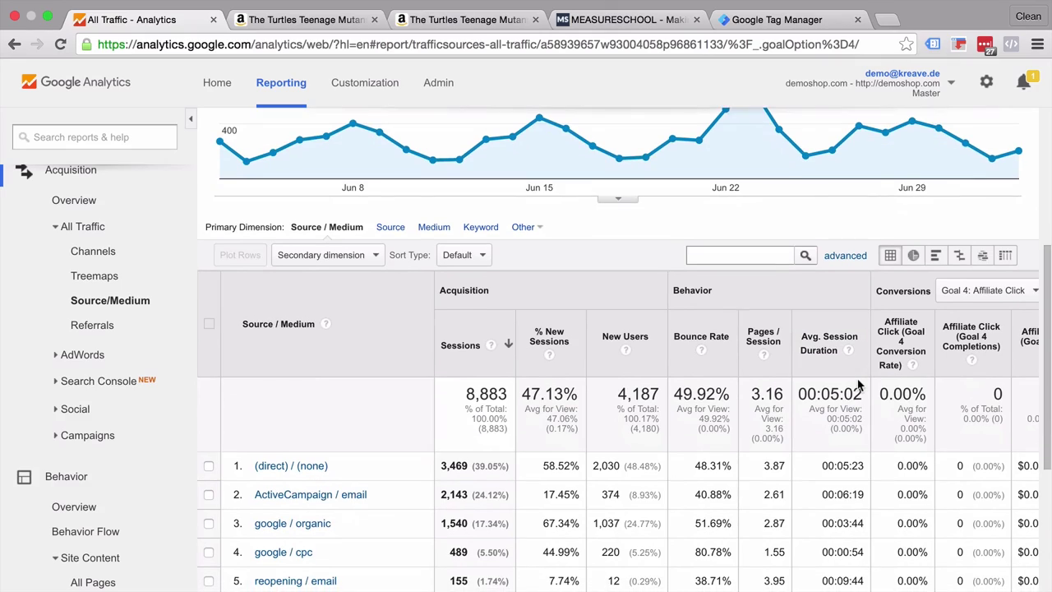